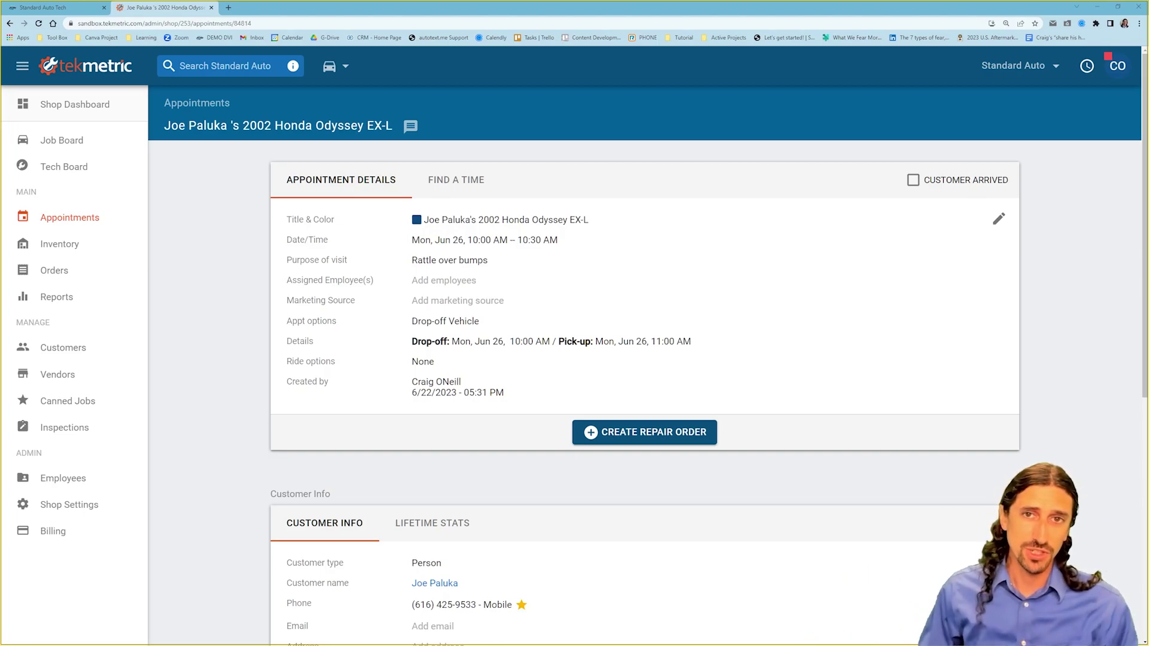
Switch to autotext.me and check the future scheduled appointment for the 2002 Honda Odyssey.
click(44, 9)
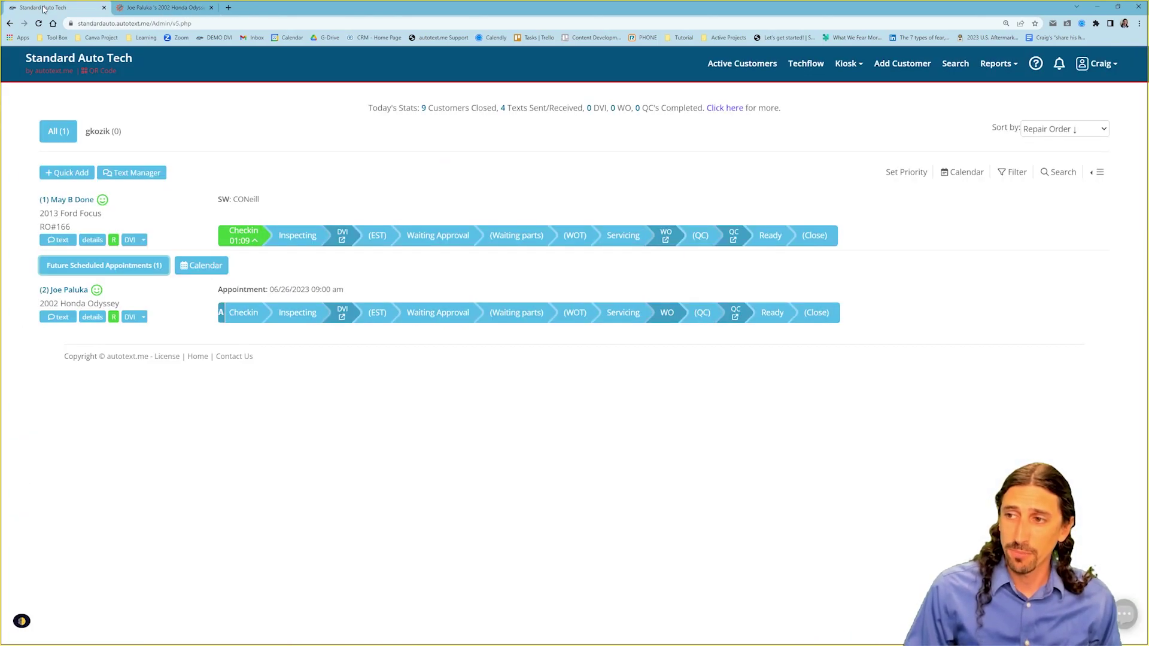
mouse_move(108, 310)
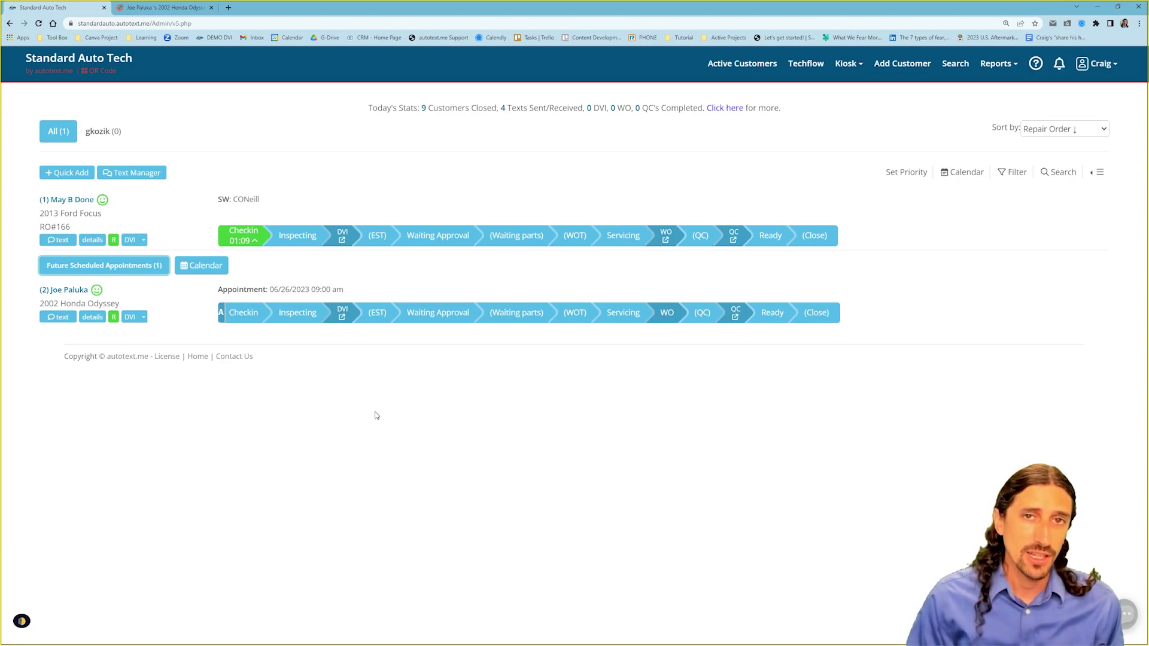
click(249, 318)
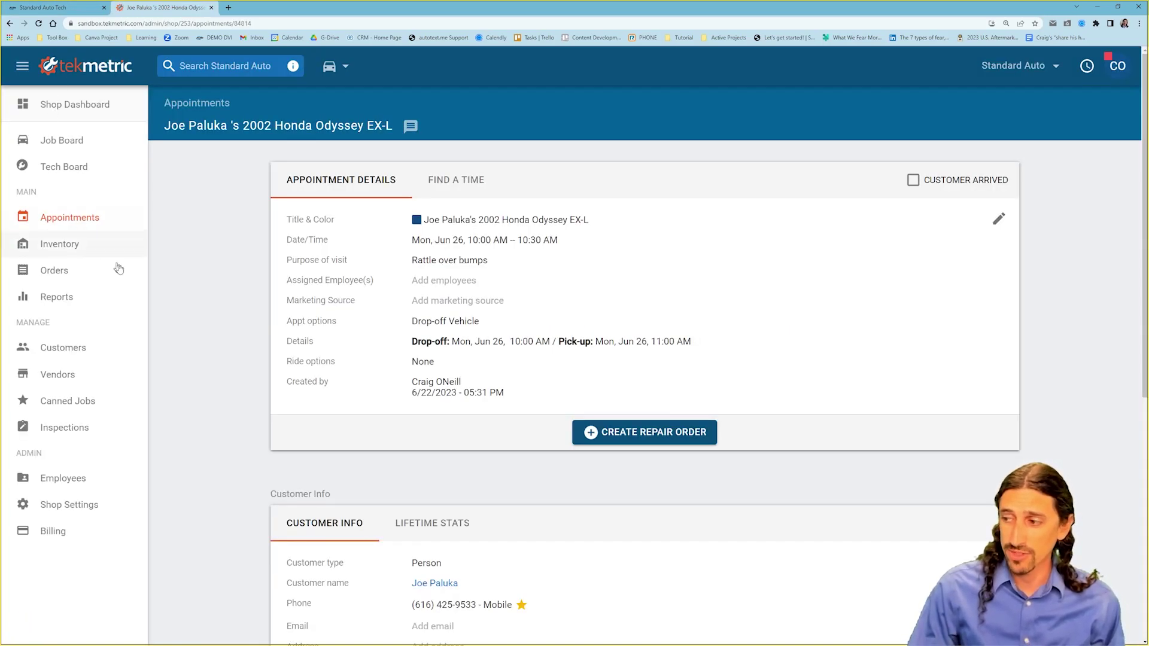
Create a repair order in Tekmetric from the Honda Odyssey appointment, keeping the customer concern "Rattle over bumps".
click(670, 437)
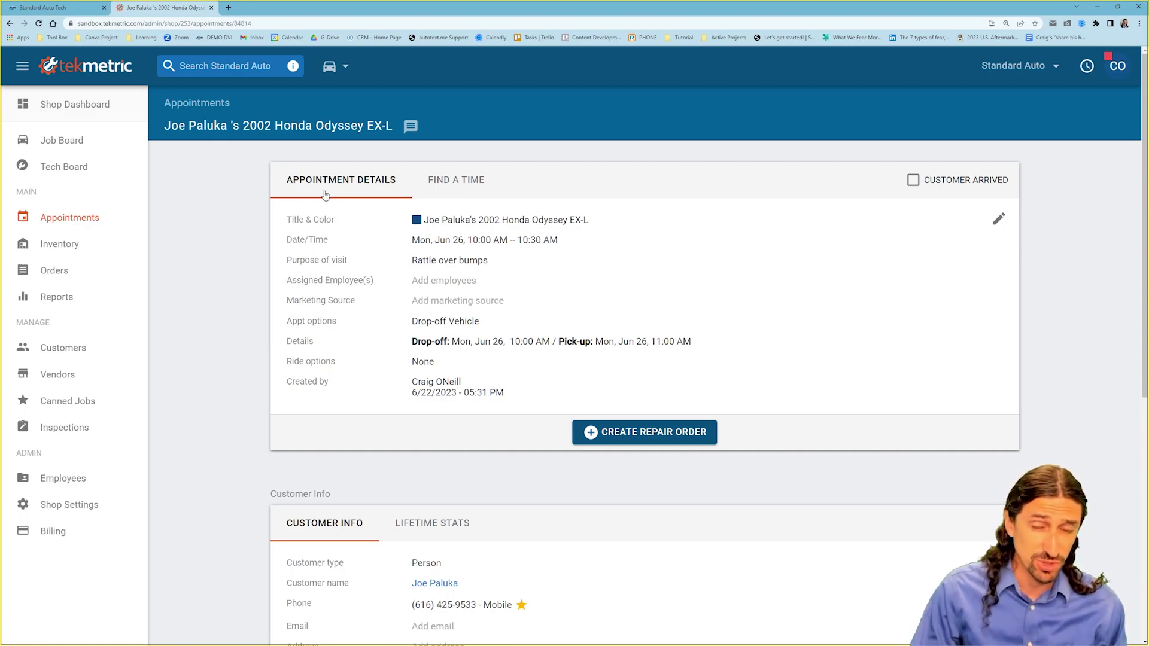
click(654, 431)
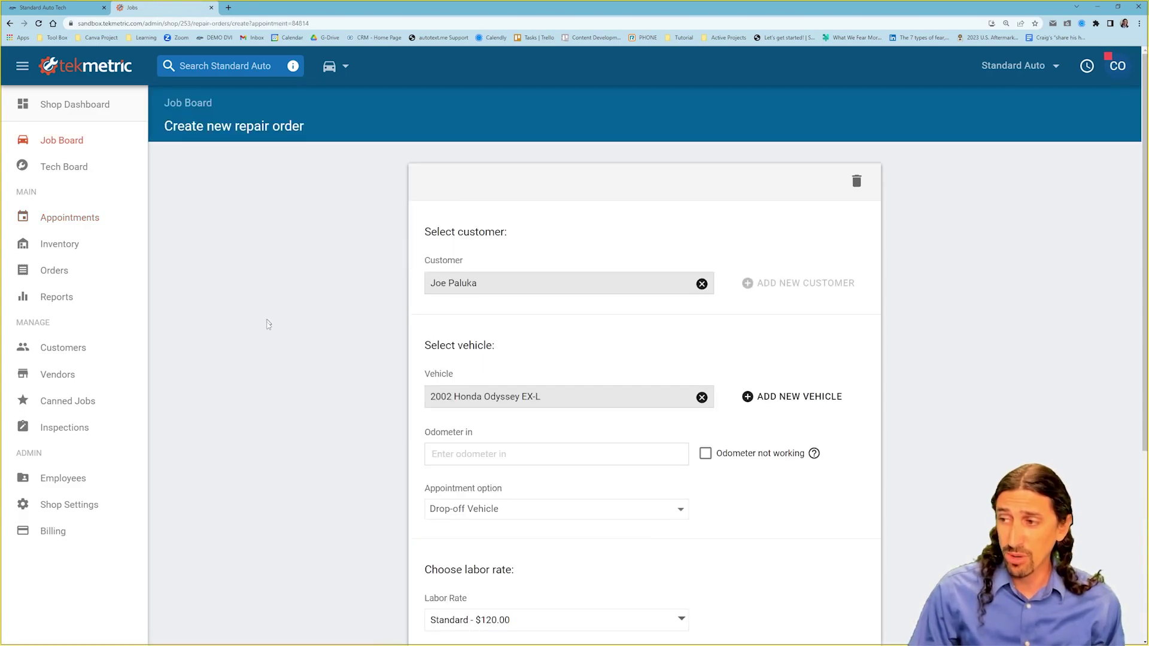
scroll(269, 323, down, 5)
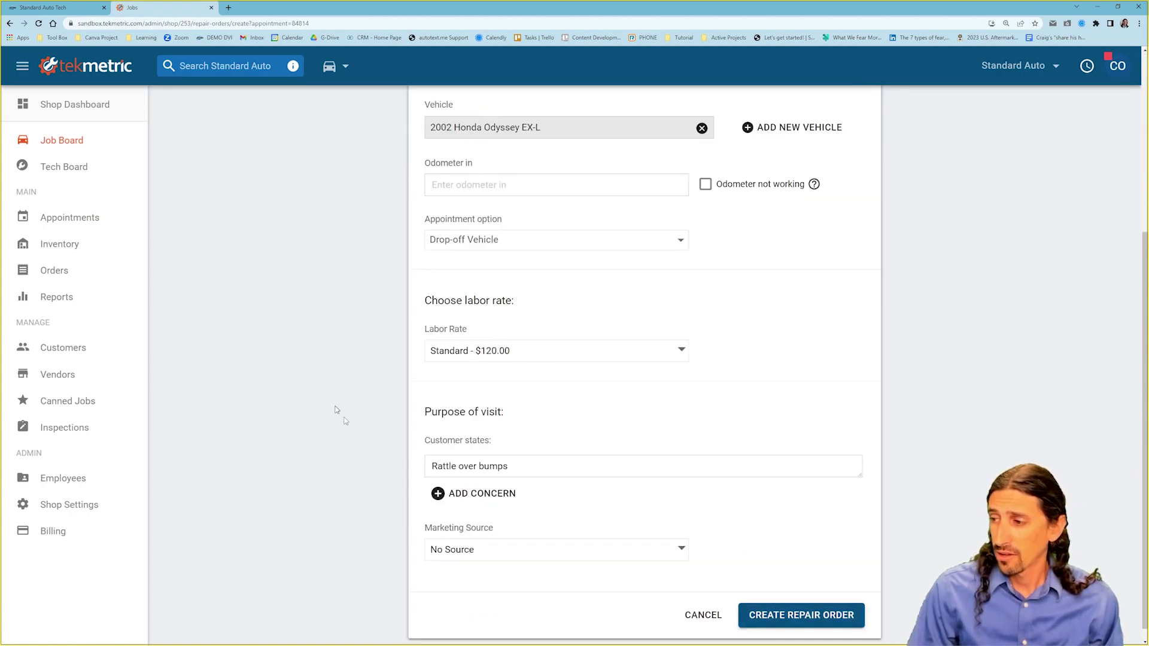
drag(508, 466, 431, 466)
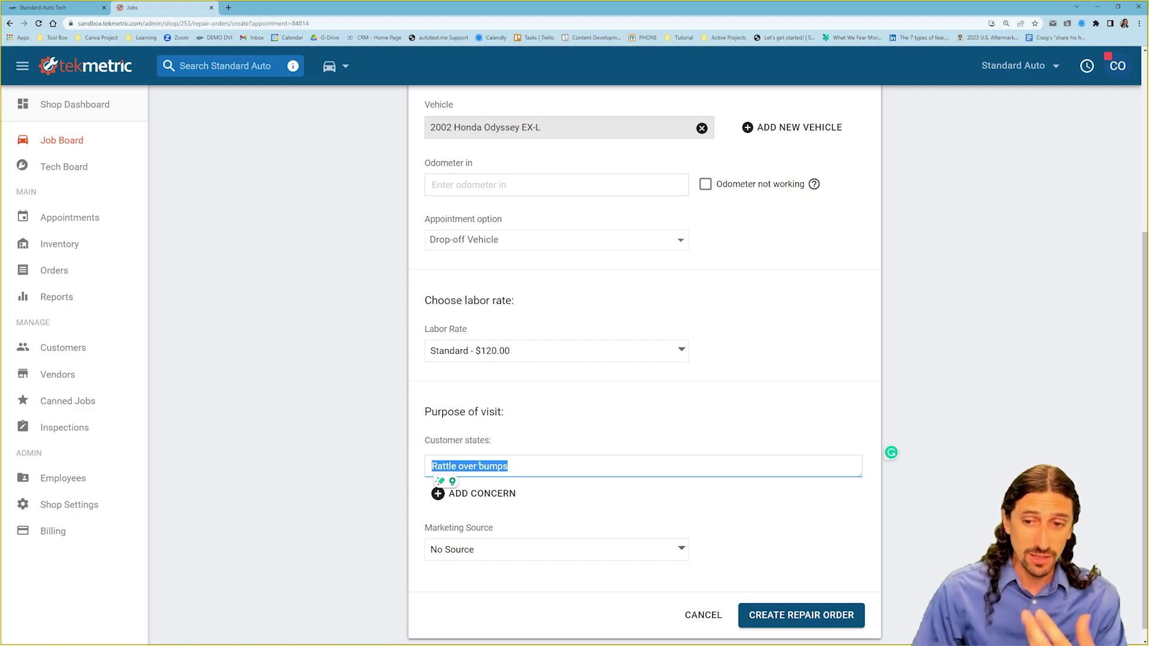
click(840, 620)
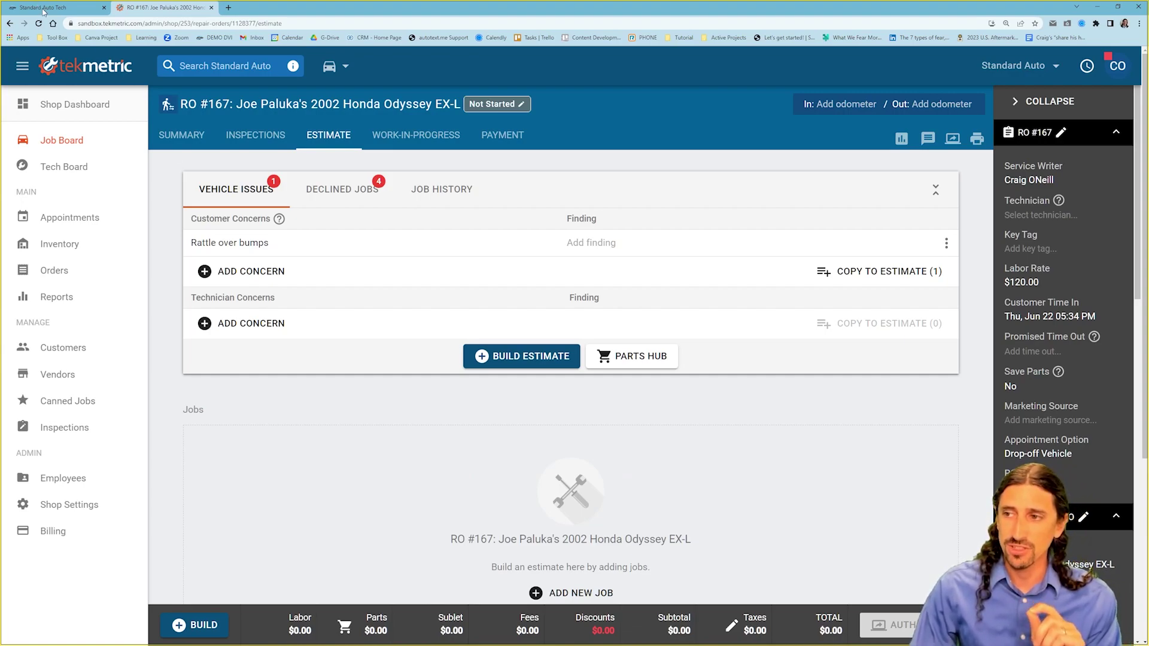
Check the new Honda Odyssey repair order on the Tekmetric Job Board and among autotext.me's future scheduled appointments.
click(87, 142)
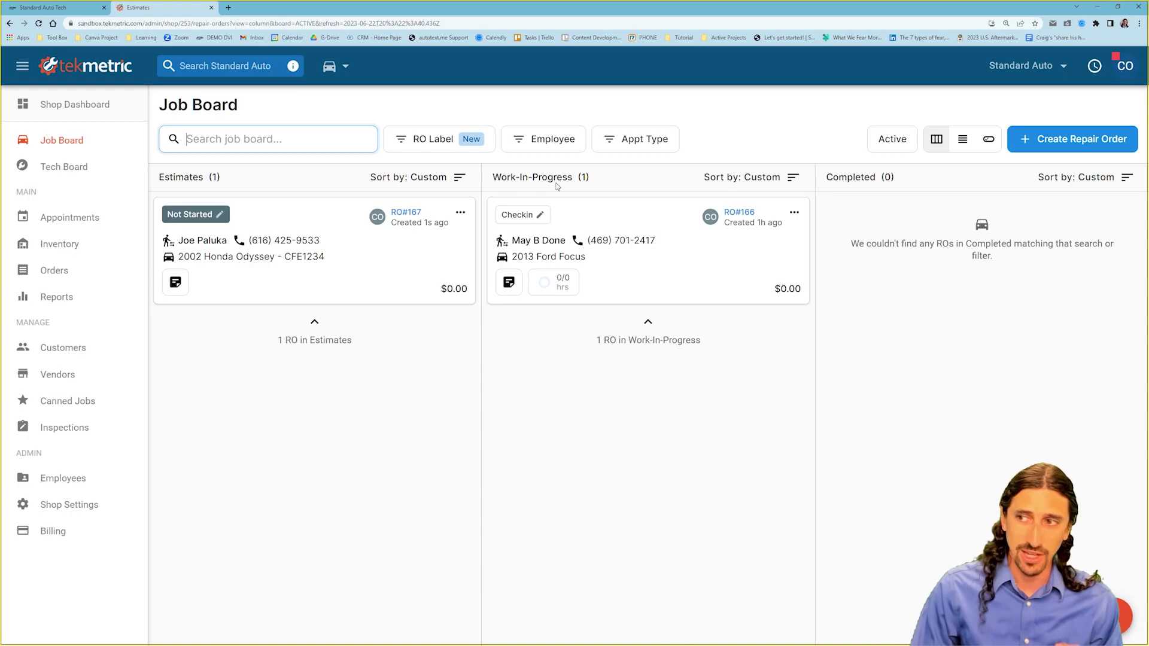
key(ctrl+shift+Tab)
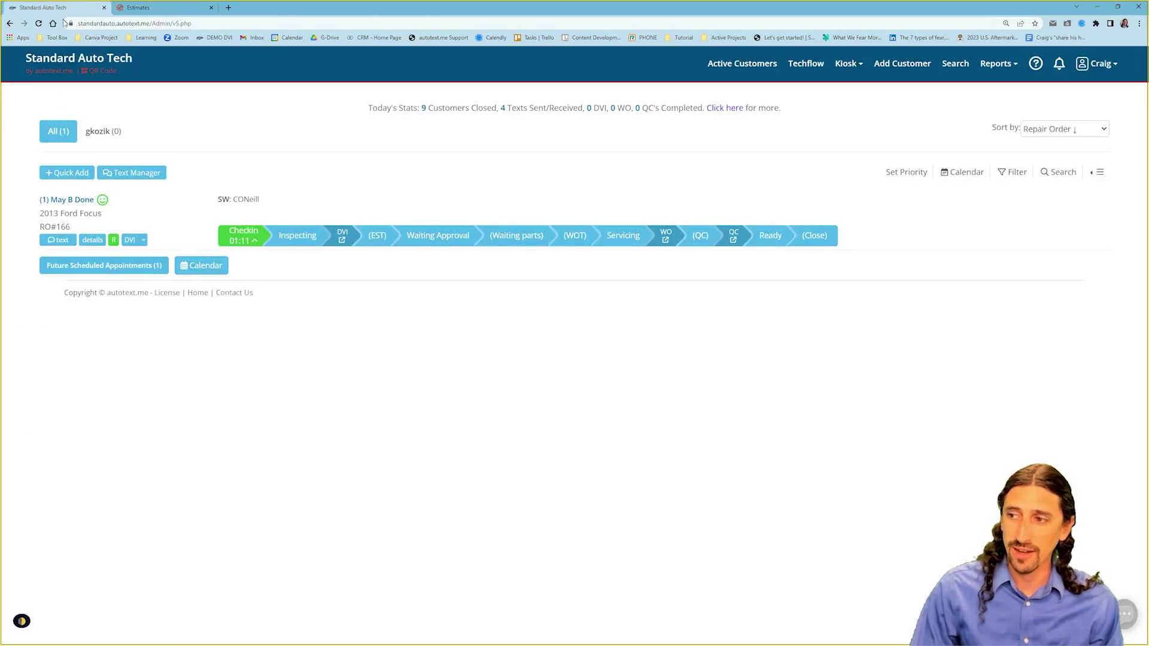
click(132, 271)
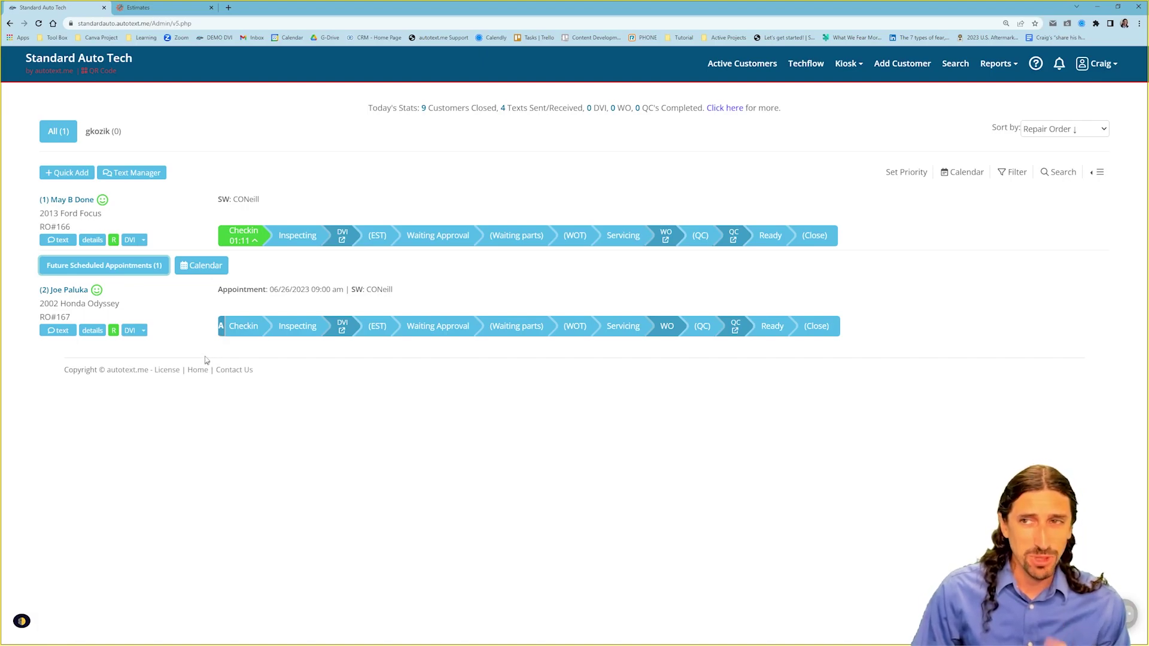
Reopen the Honda Odyssey repair order in Tekmetric and add the Courtesy Inspection canned job to its estimate.
click(161, 8)
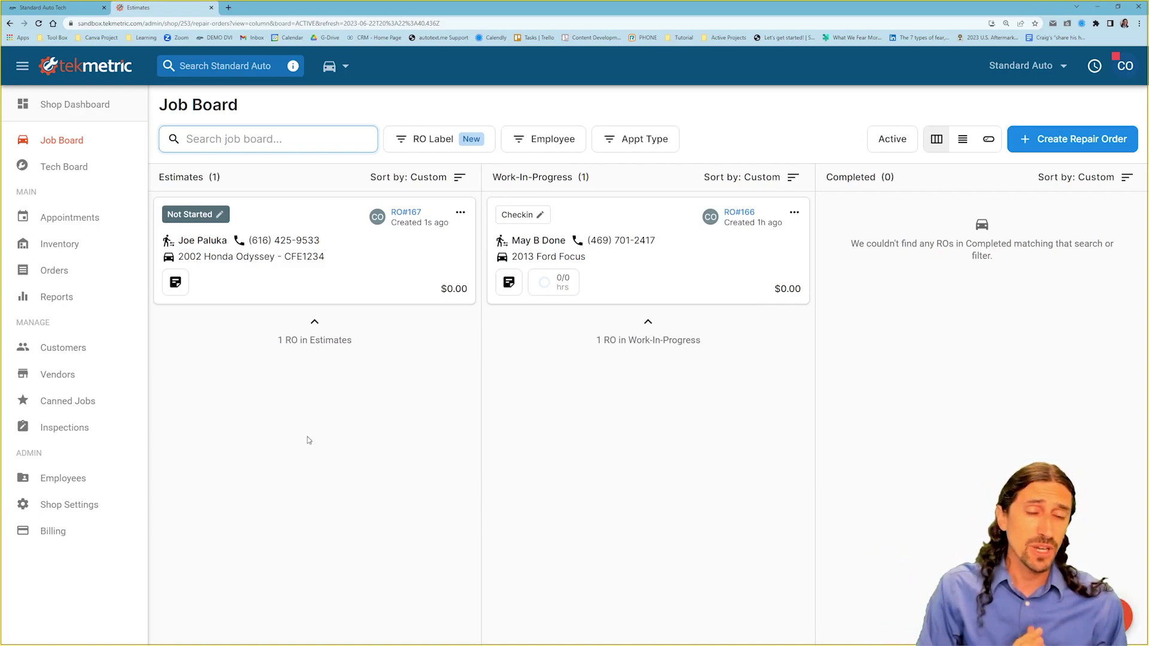
click(314, 242)
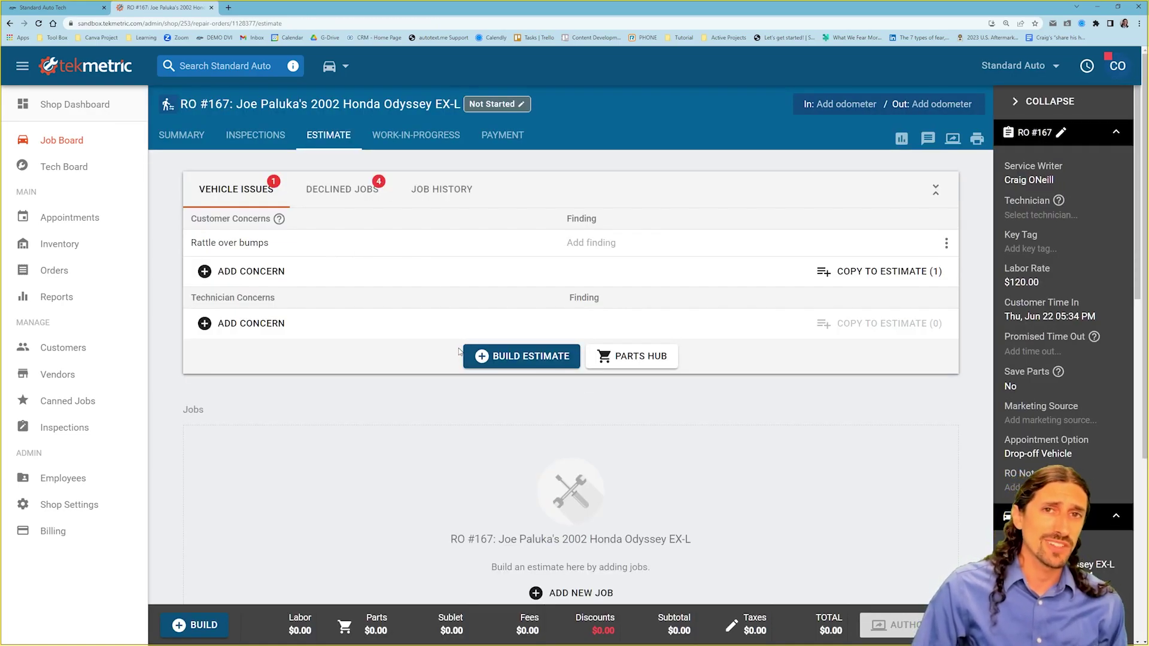
click(507, 359)
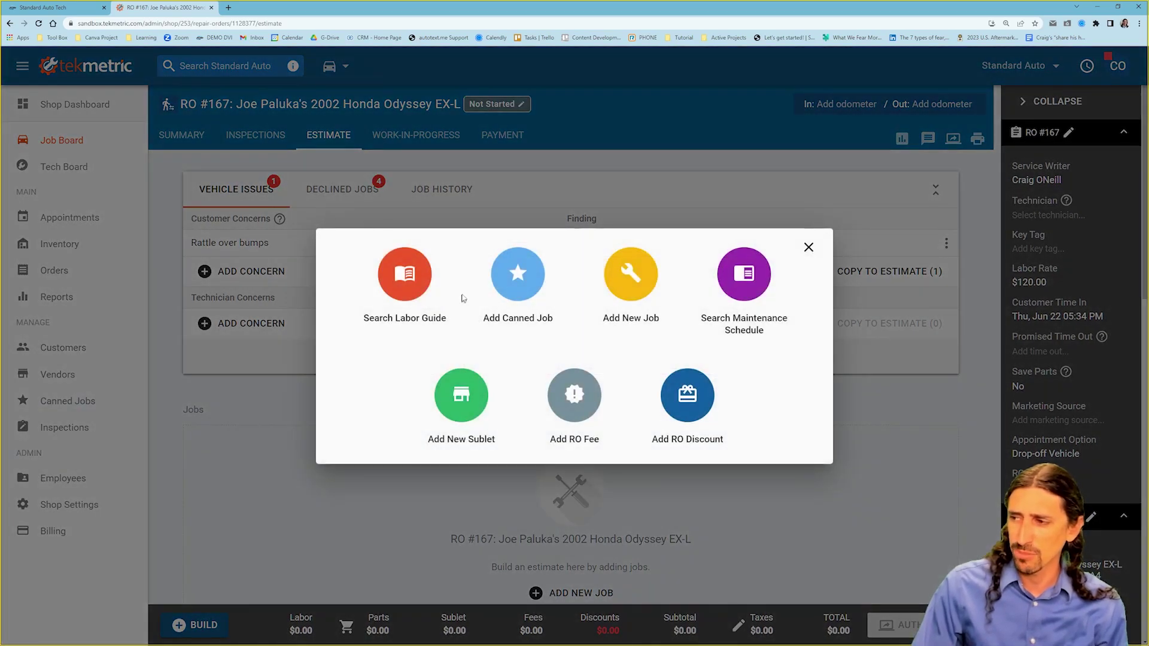
click(513, 276)
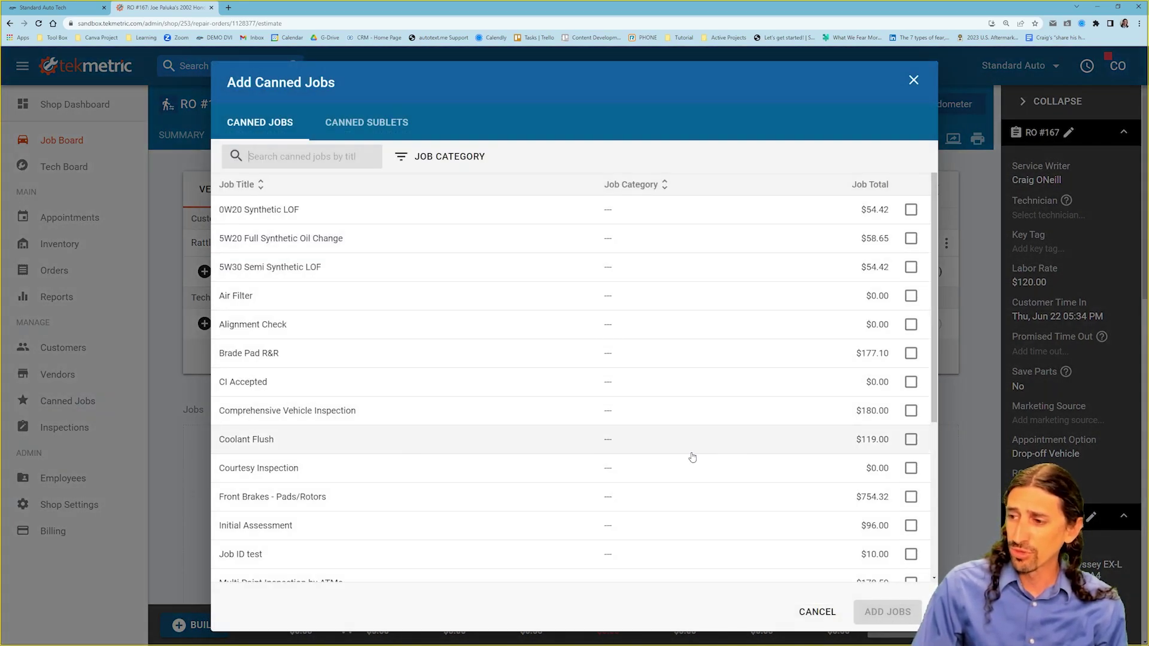
click(911, 468)
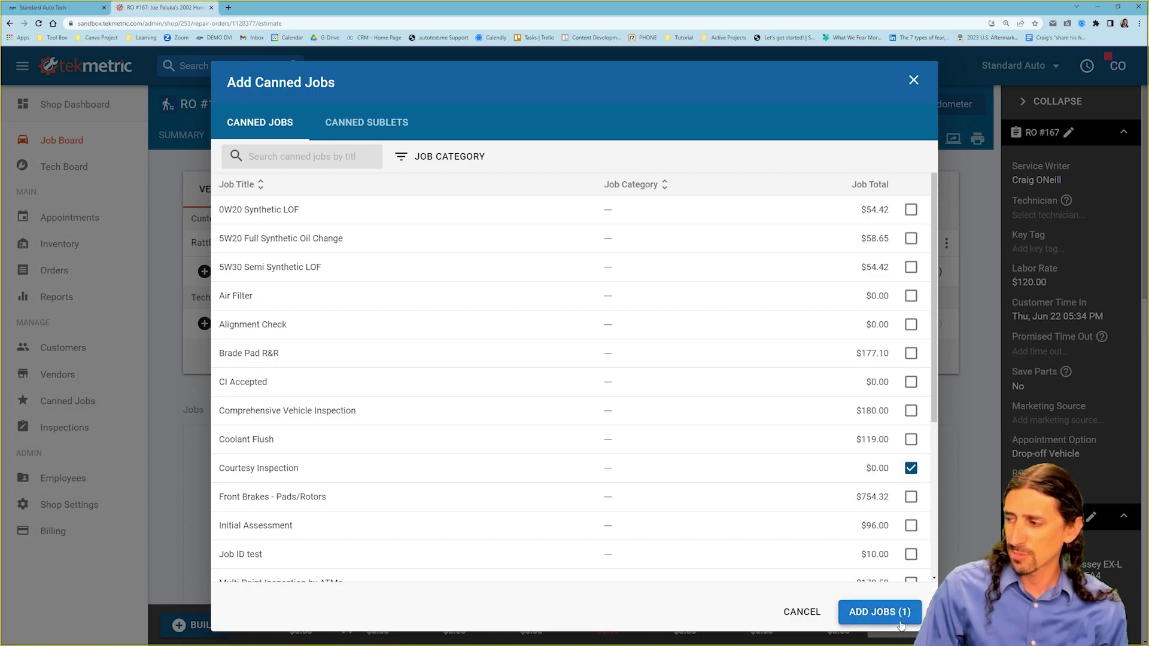
click(888, 611)
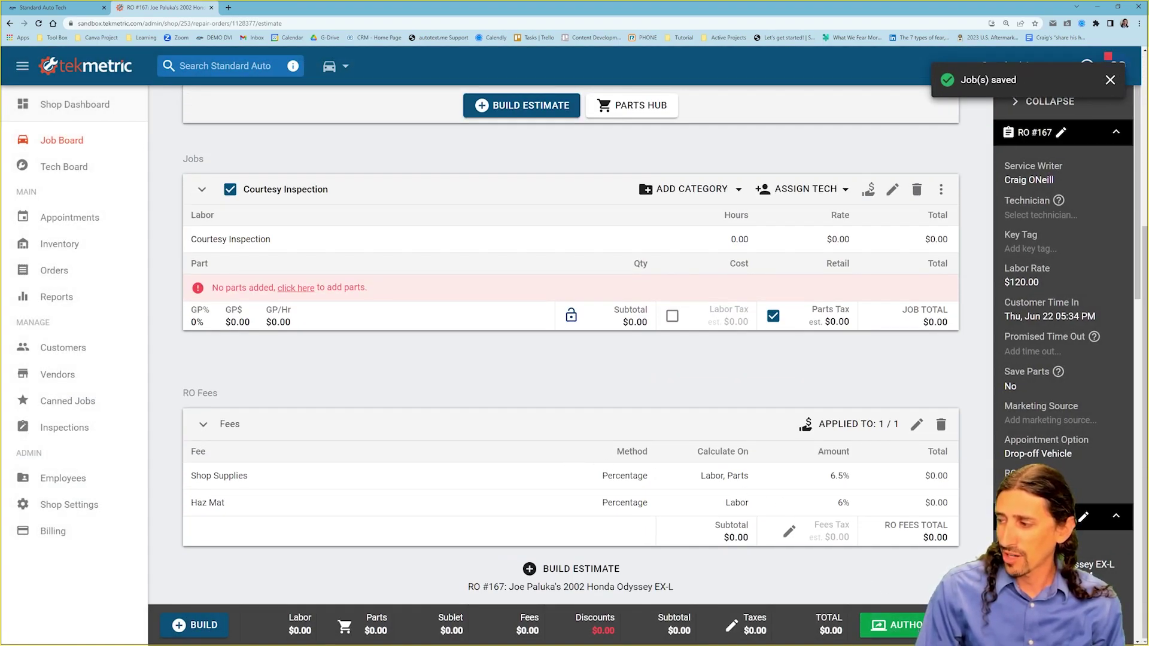
Approve all jobs on the repair order and authorize it as Verbal In-Person without notifying the customer.
click(895, 625)
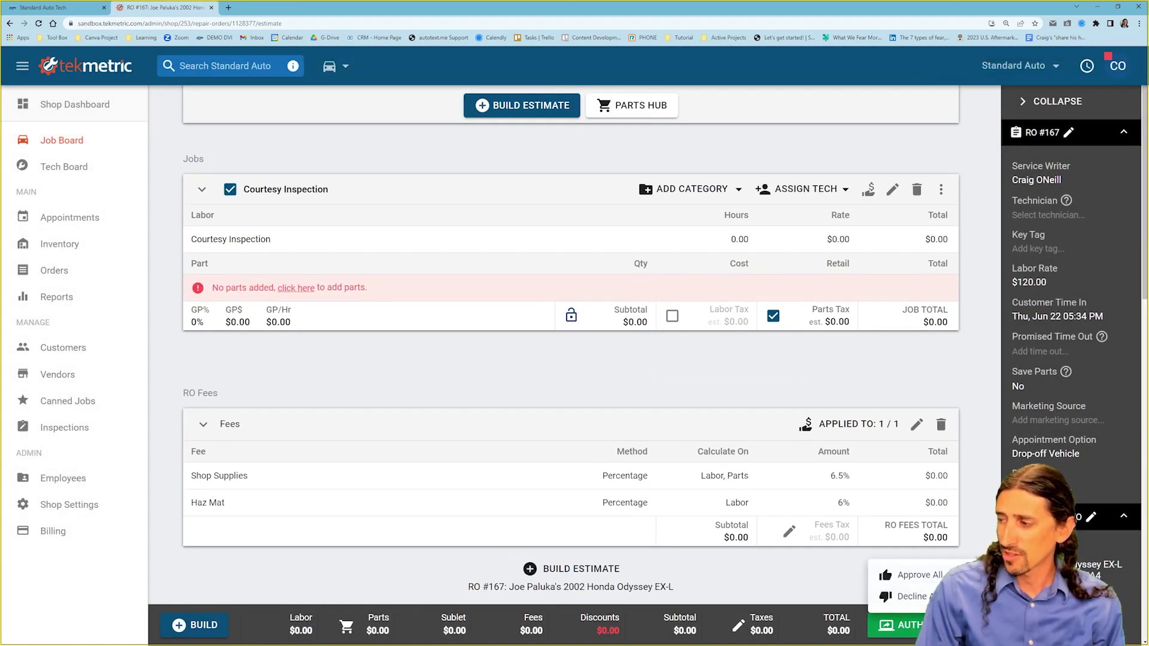
click(922, 576)
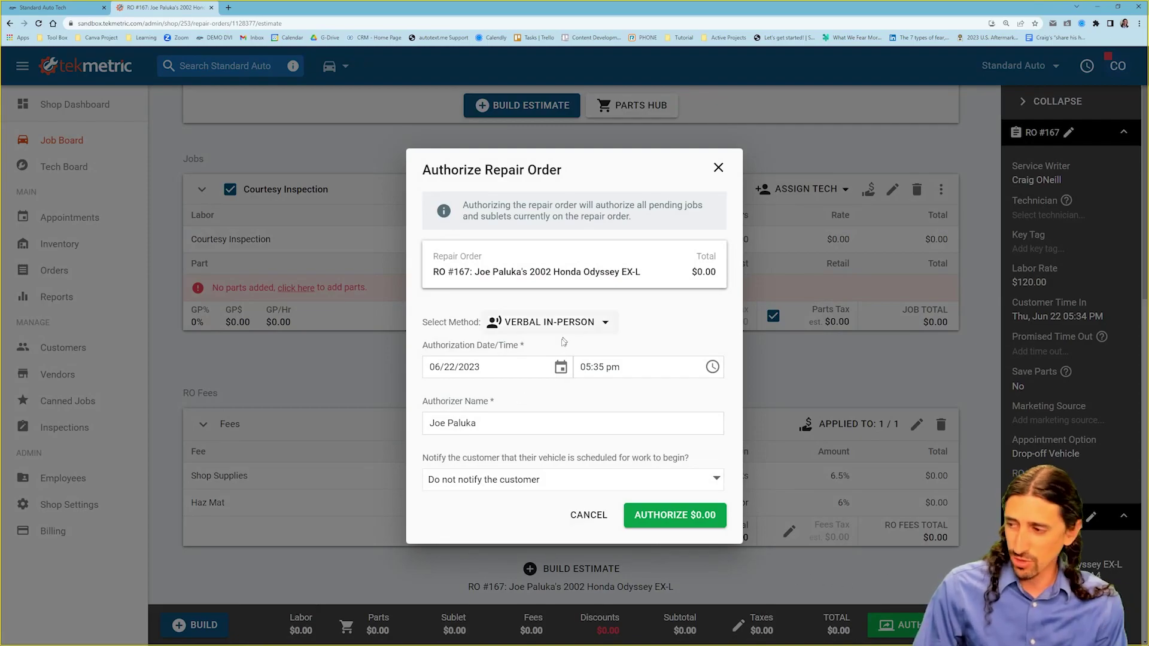
click(692, 521)
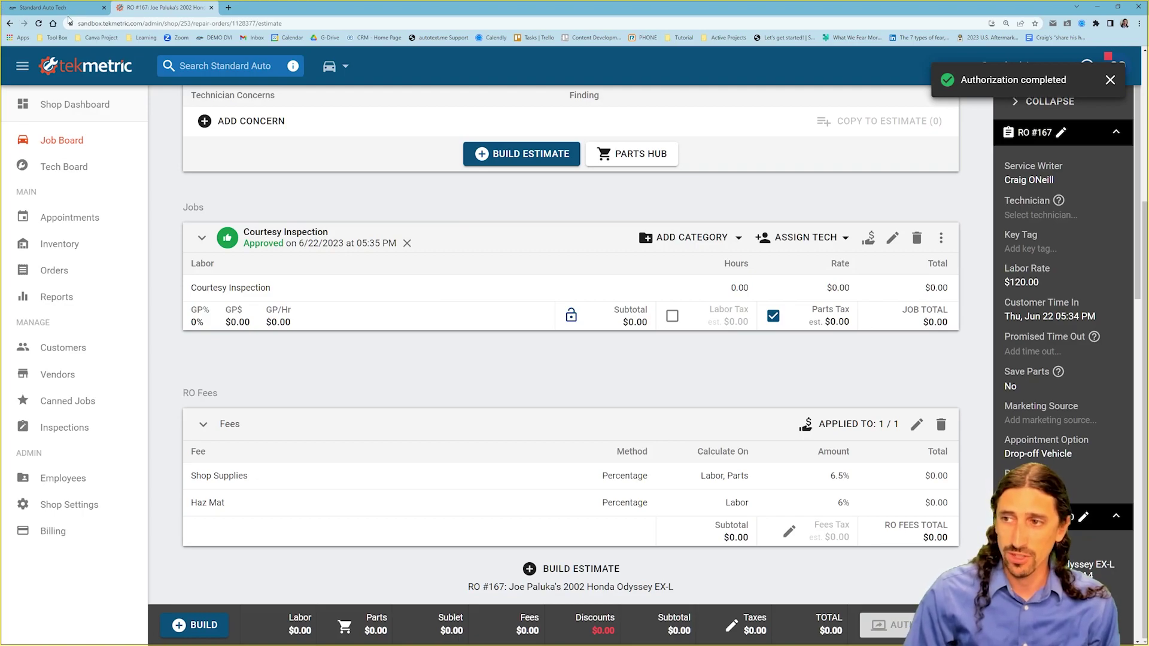
Check the Honda Odyssey's workflow stage in autotext.me and the technician assignment fields on its Tekmetric repair order.
click(48, 8)
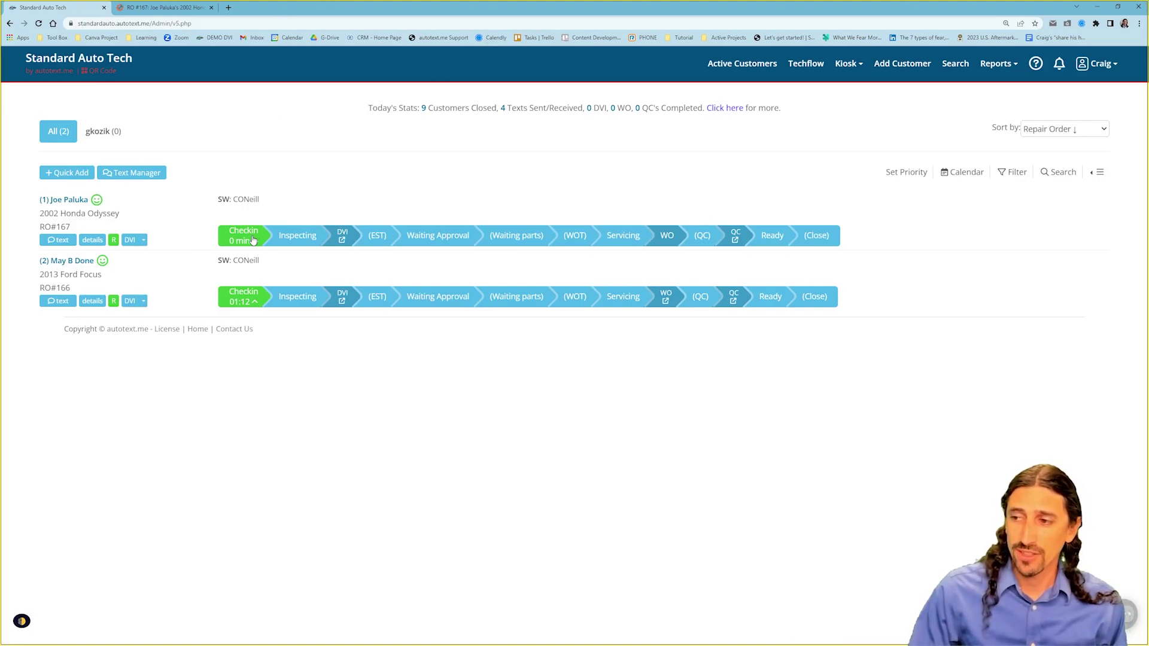
click(154, 6)
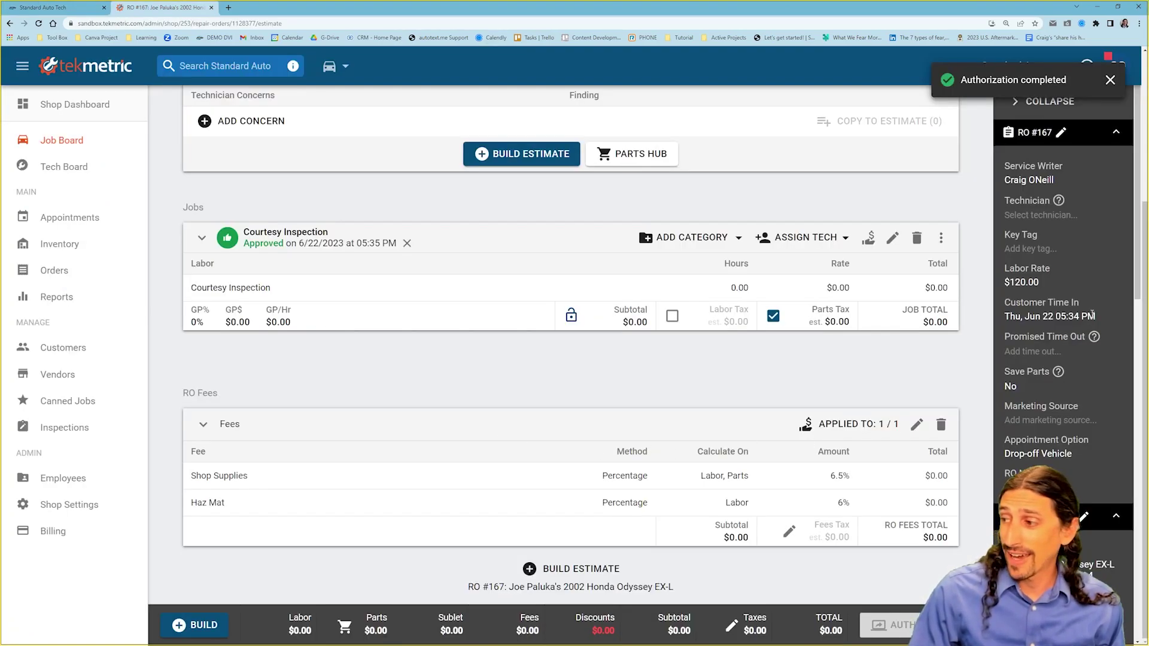
key(ctrl+minus)
key(ctrl+minus)
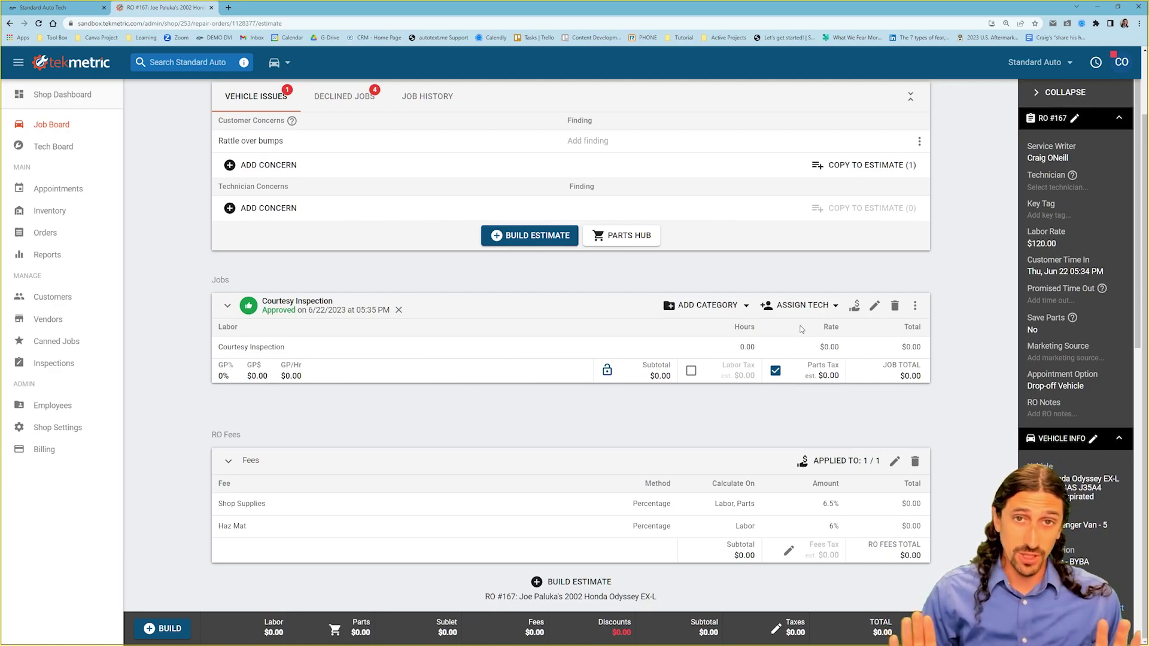
In autotext.me's Techflow, assign the unassigned Honda Odyssey and Ford Focus to the technician with 4.5 assigned hours, Odyssey first.
click(71, 12)
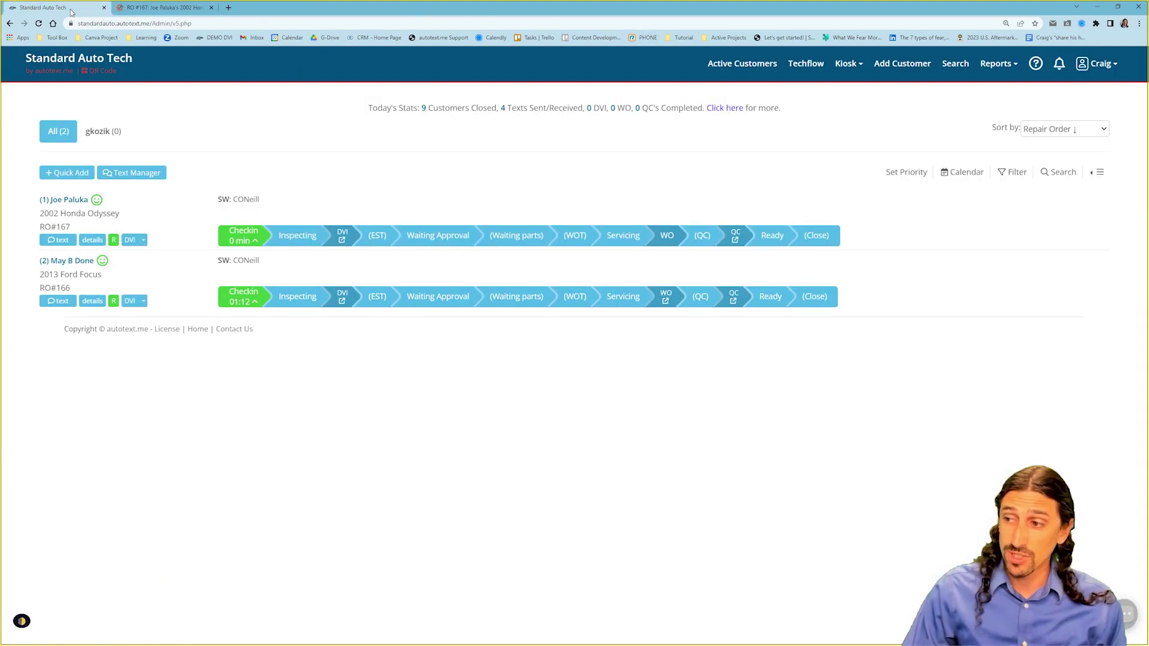
click(803, 70)
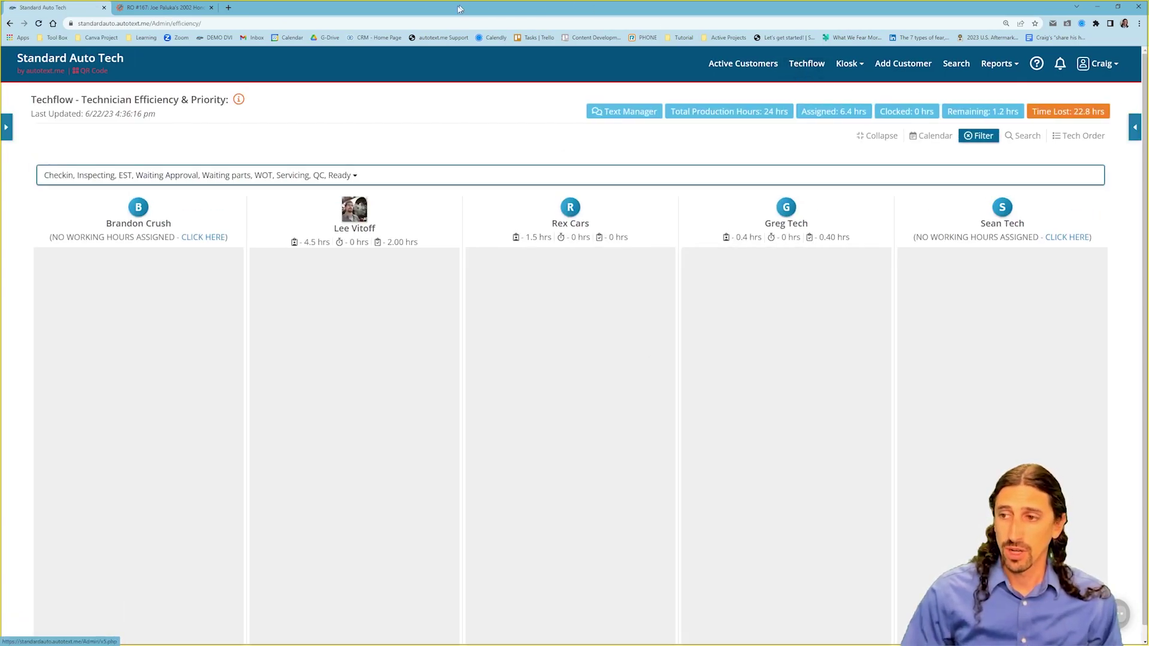
click(7, 133)
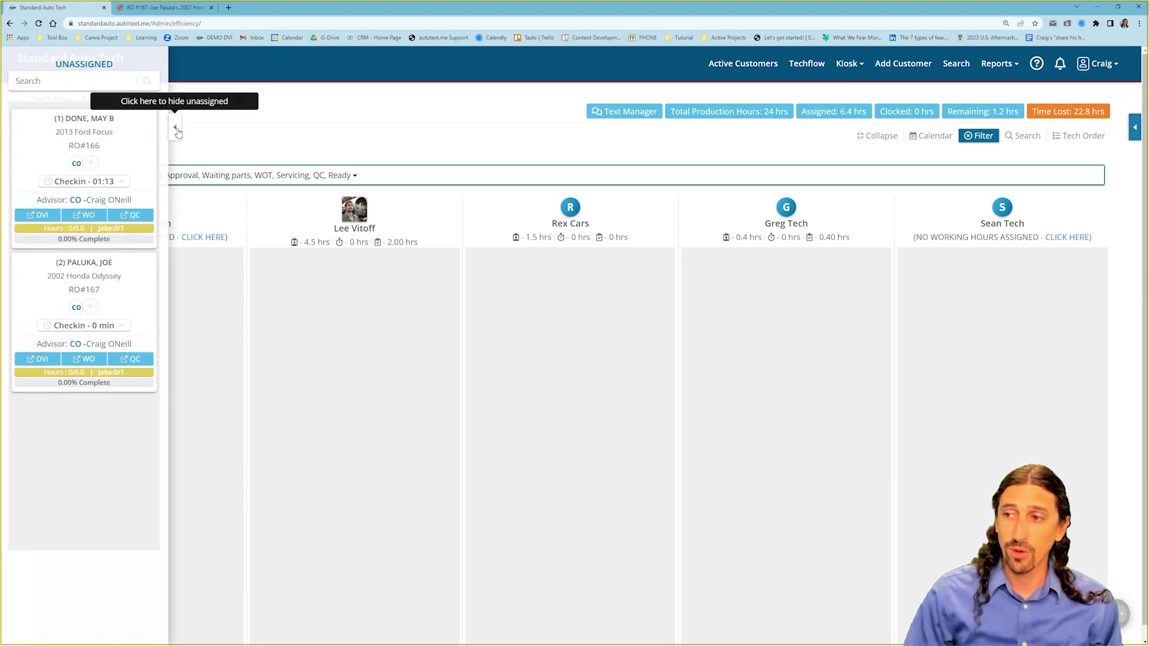
drag(57, 288, 298, 304)
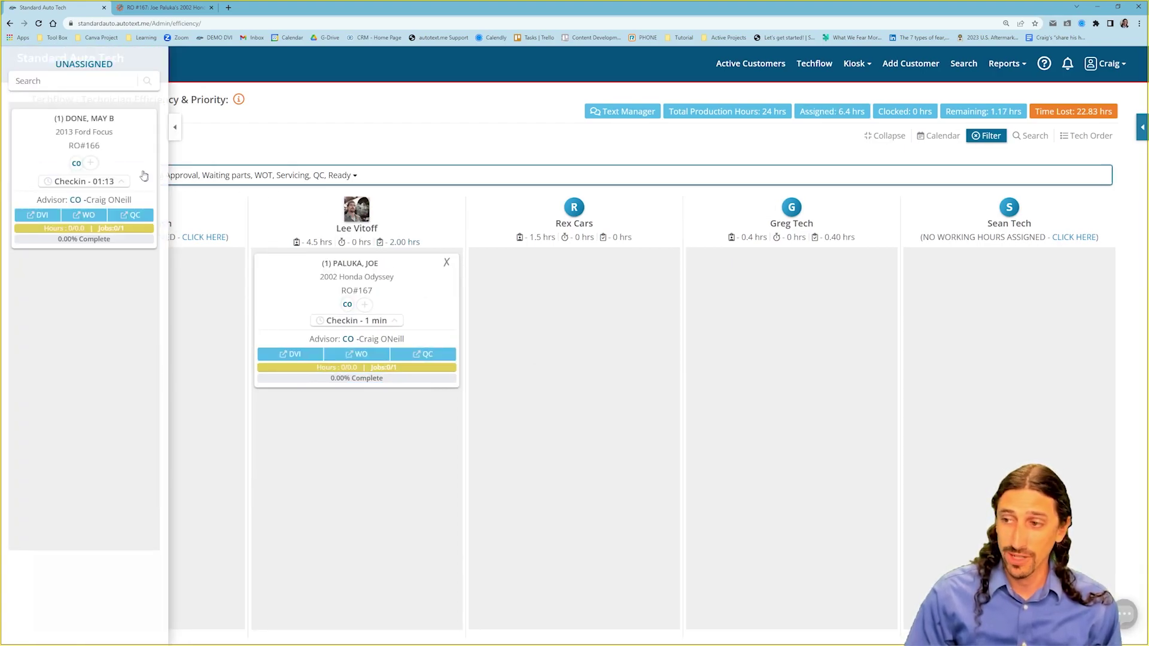
drag(65, 122, 359, 407)
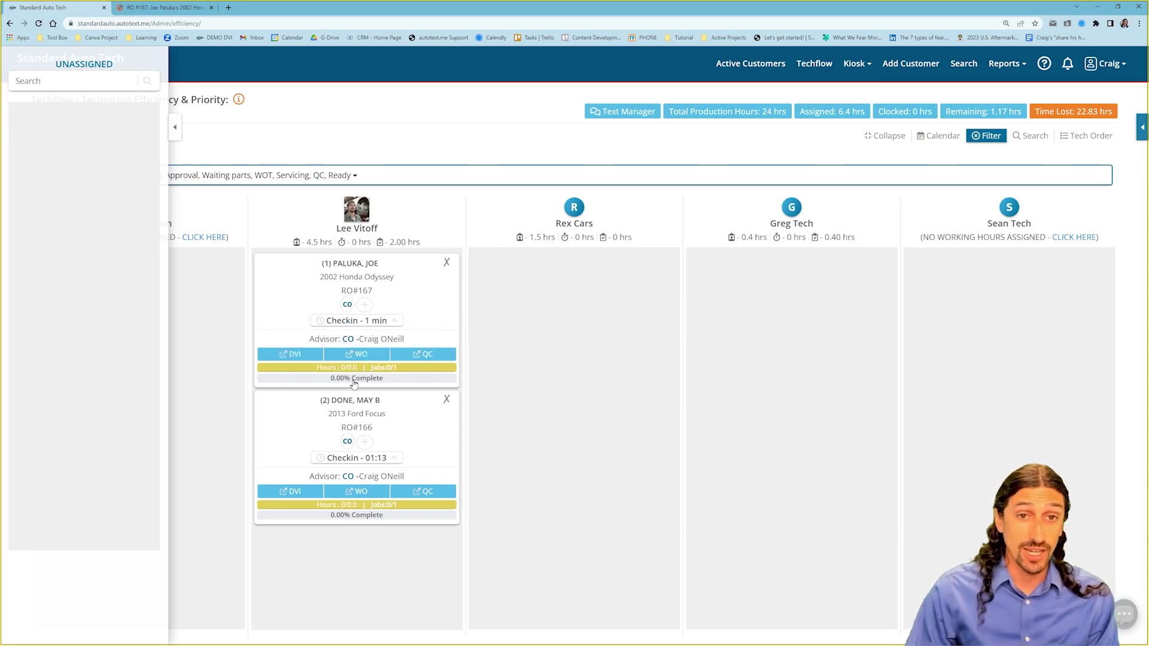
drag(338, 407, 340, 454)
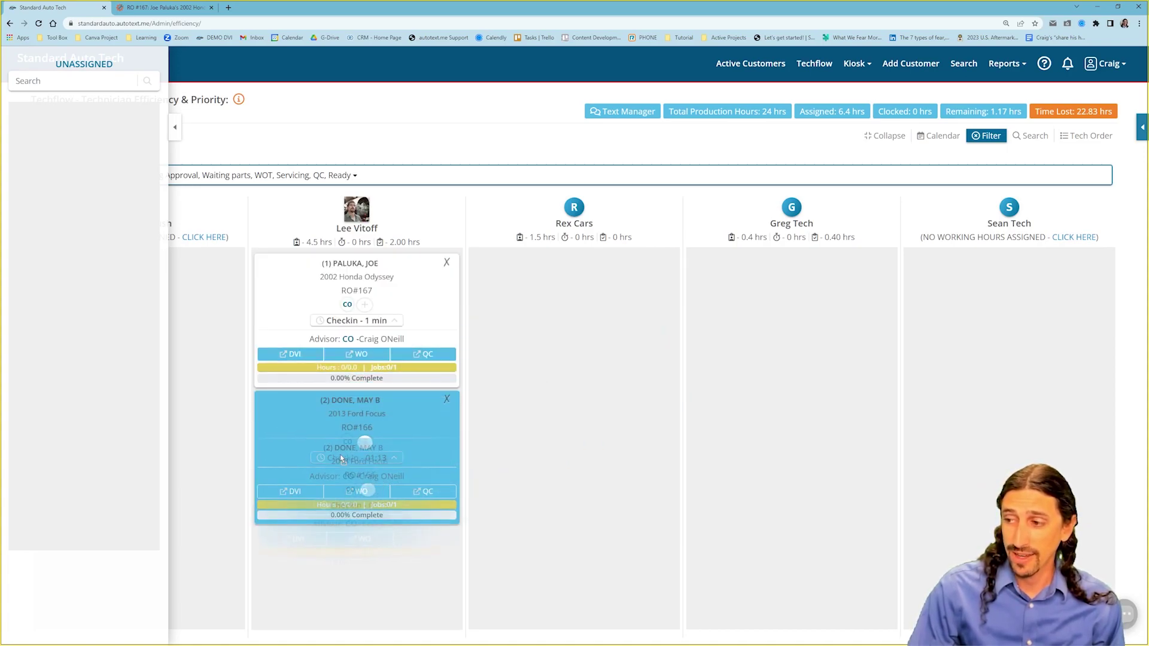
click(174, 130)
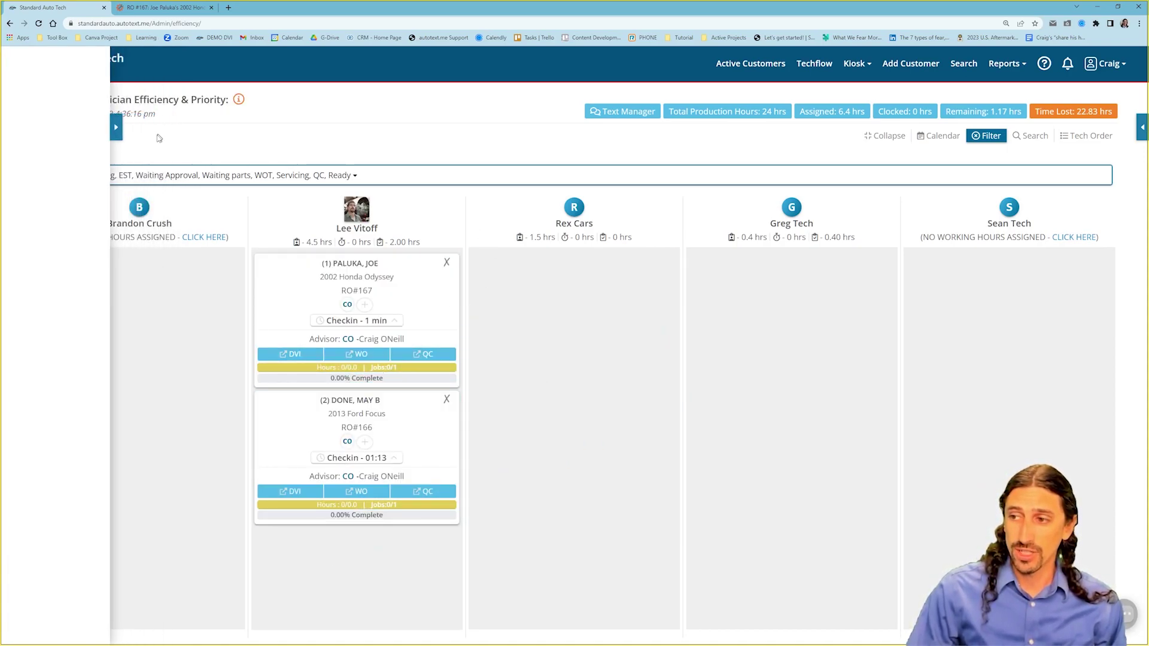
Check both vehicles' technician and priority in autotext.me's active customers, and refresh the Odyssey's Tekmetric repair order to verify its technician.
click(108, 64)
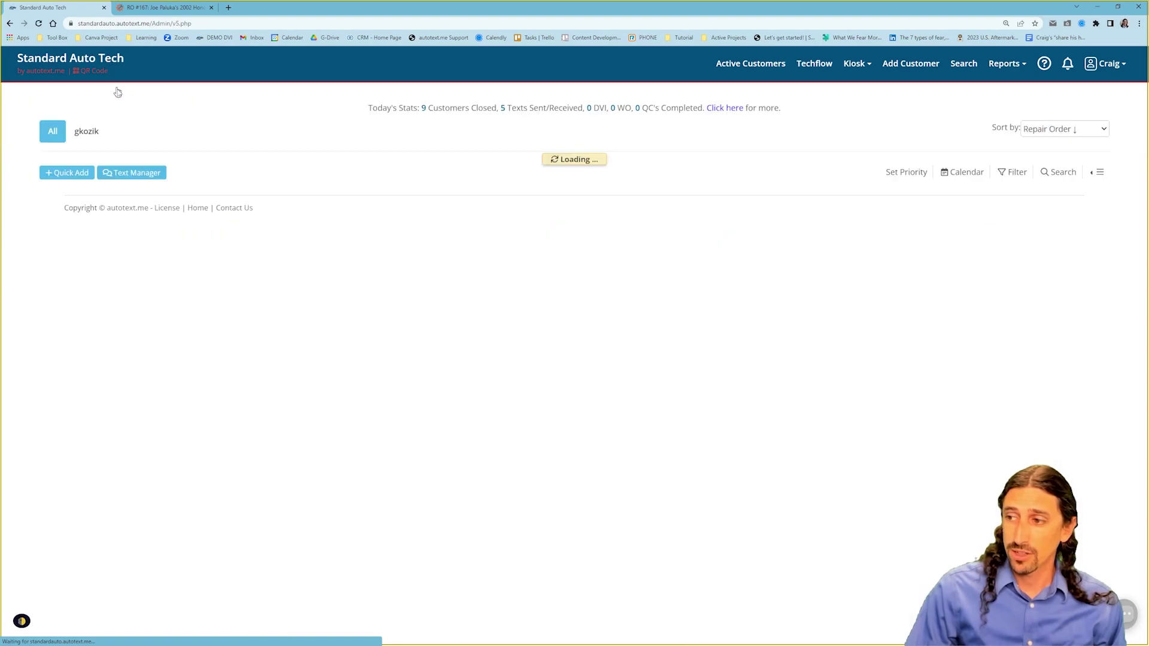
drag(355, 260, 275, 261)
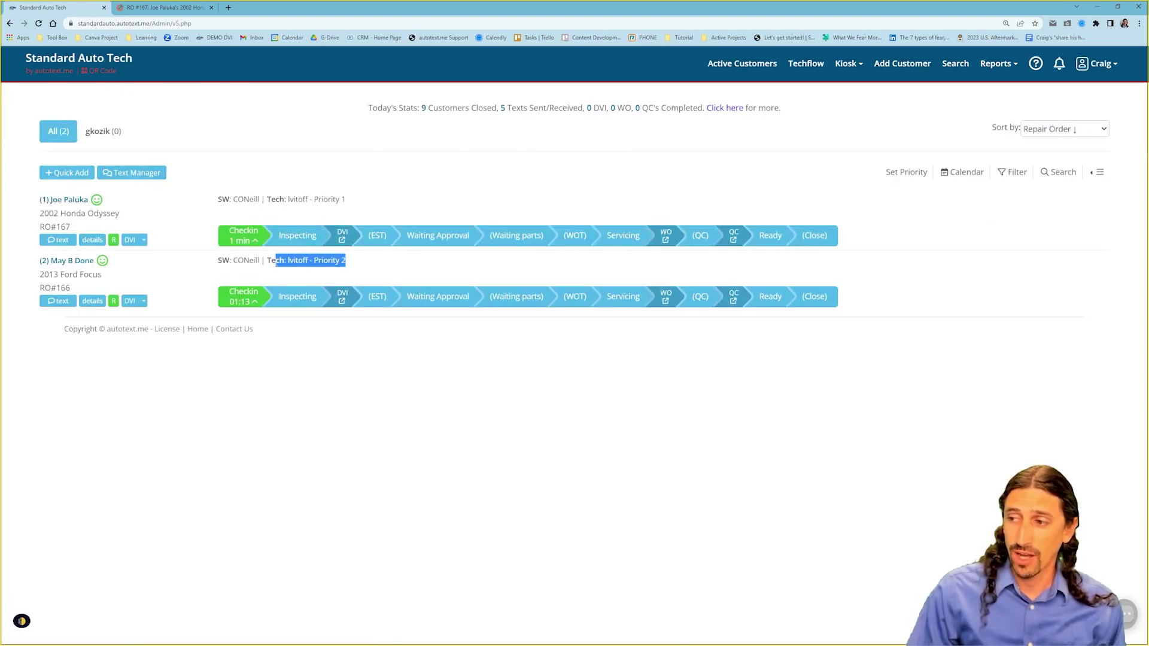
drag(356, 200, 267, 201)
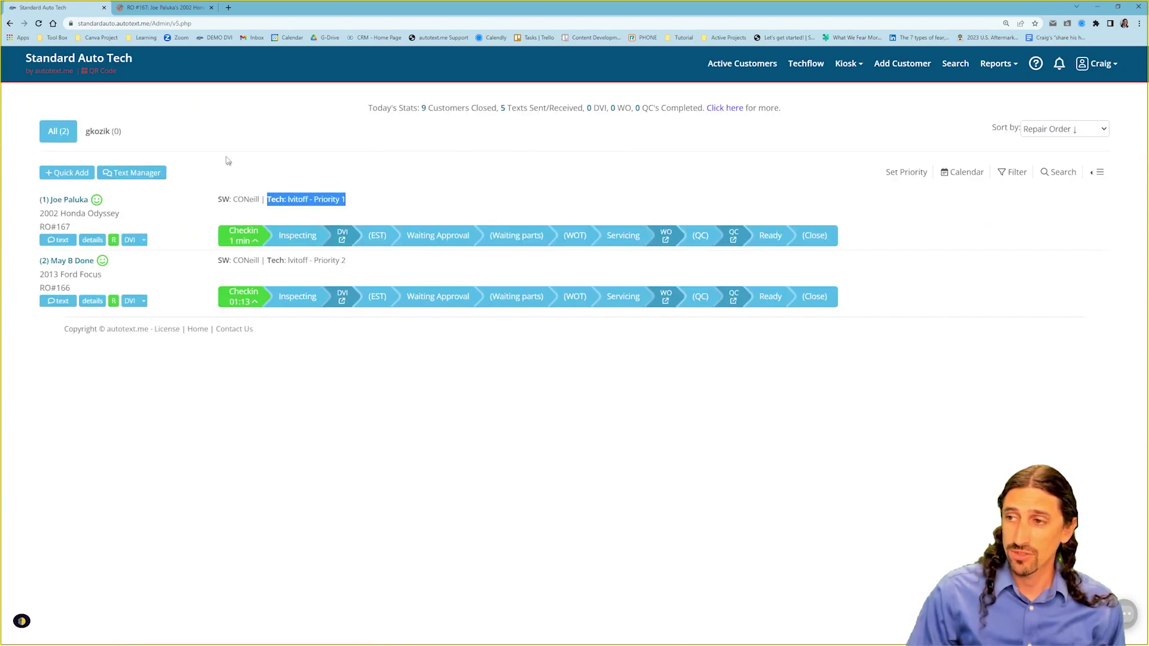
click(151, 8)
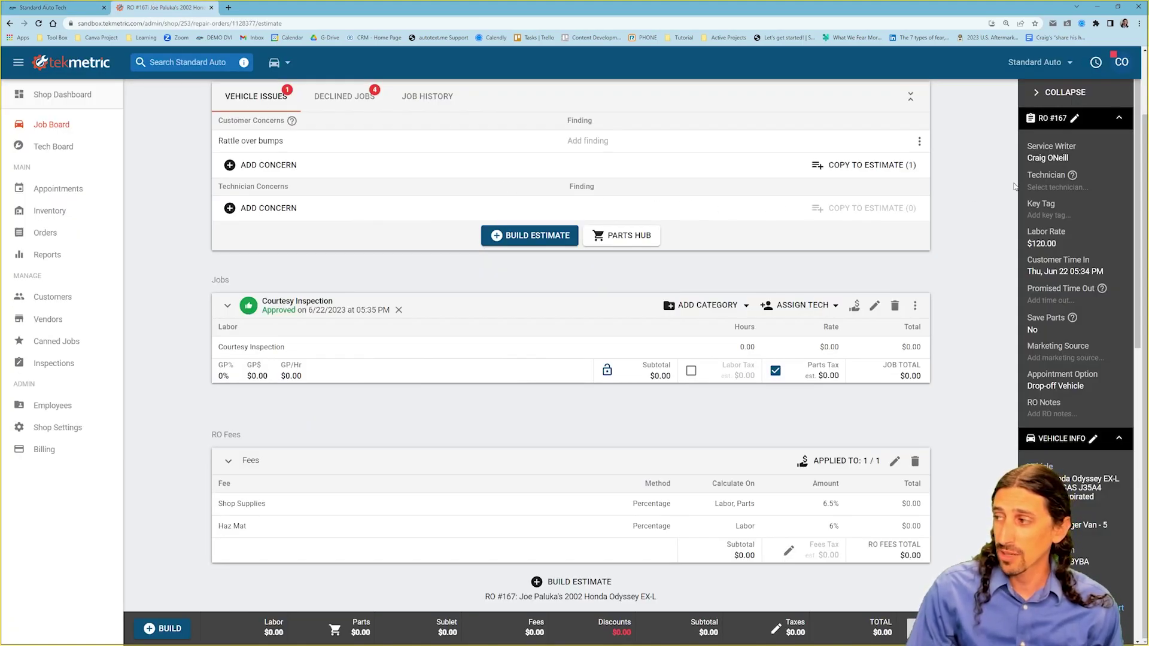
click(39, 23)
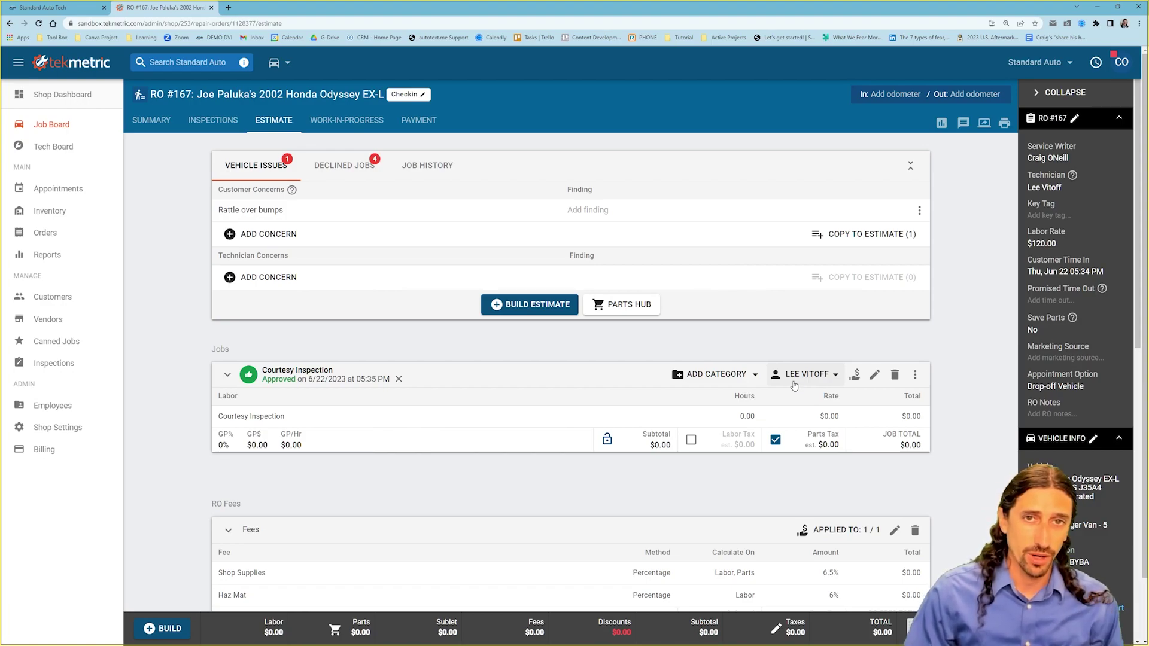
Switch to autotext.me and sort the assigned vehicles in the technician's window by descending priority.
click(91, 7)
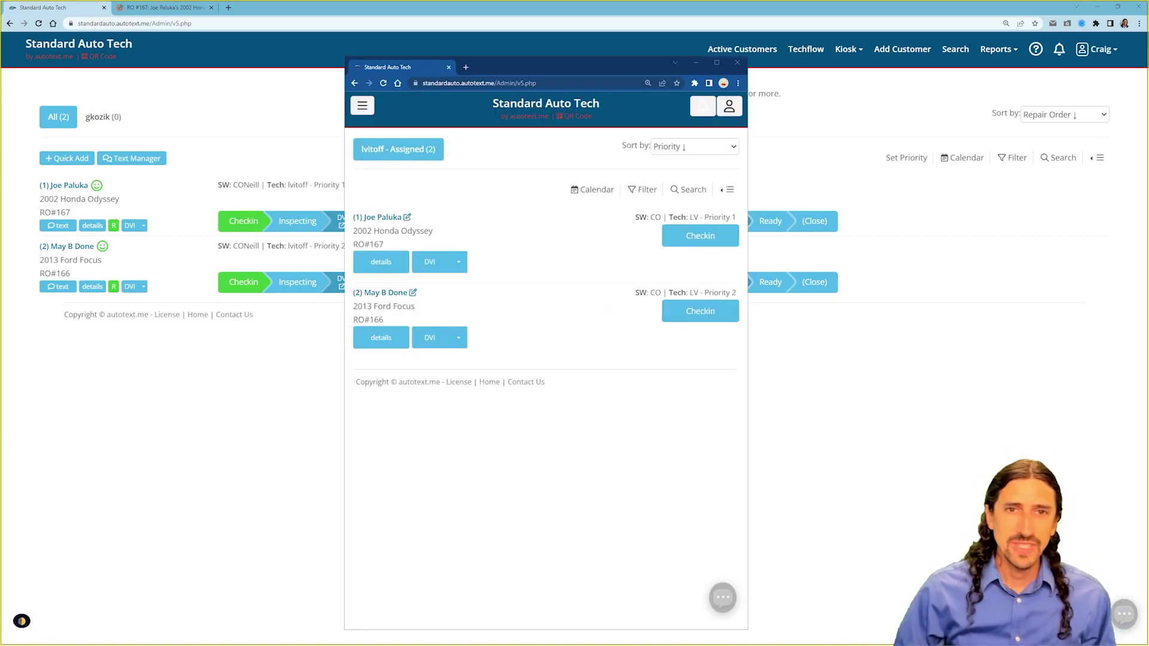
drag(612, 63, 554, 51)
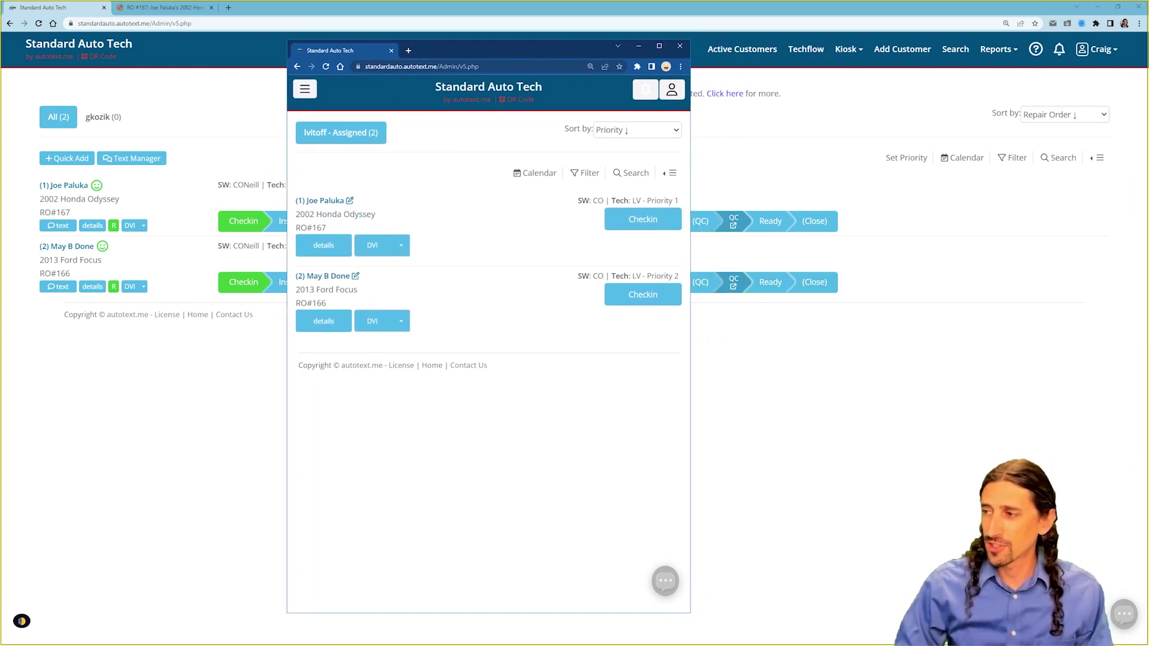
click(655, 131)
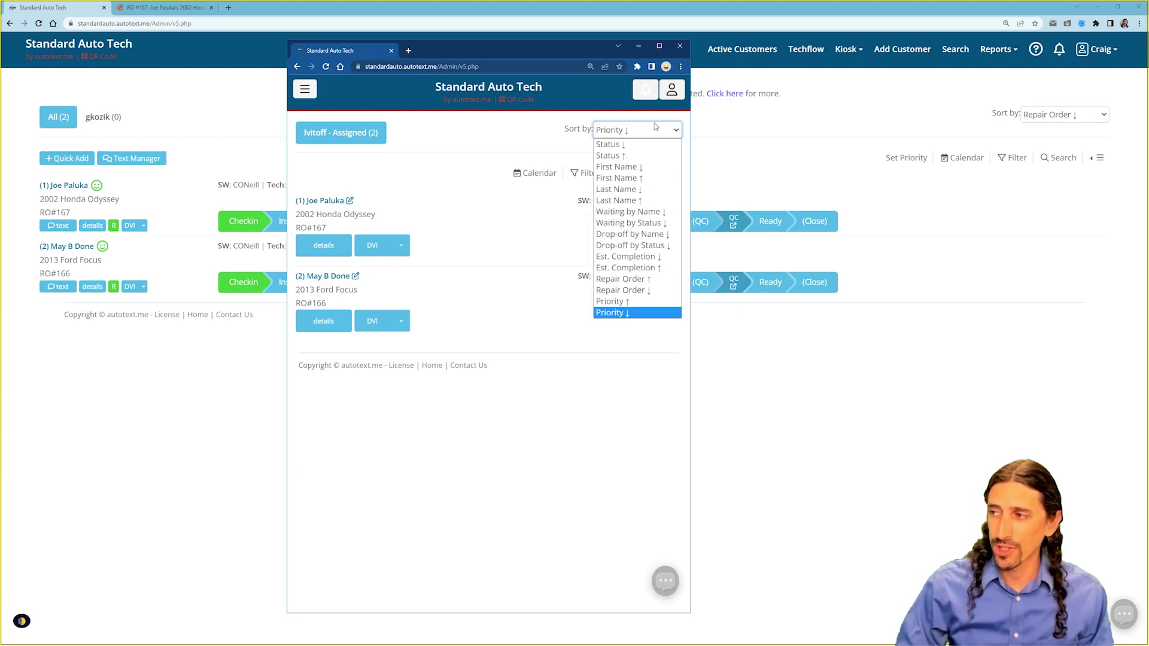
click(655, 313)
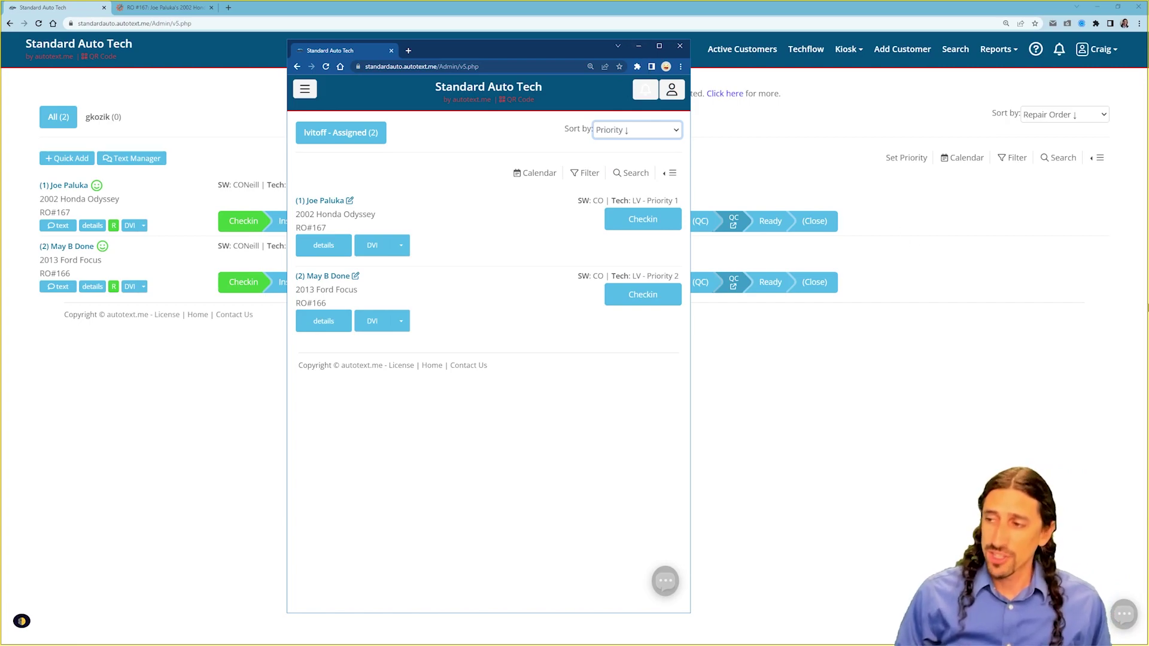
Open the 2002 Honda Odyssey's digital vehicle inspection in the technician's window and move that window clear of the active customers' workflow stages.
click(401, 246)
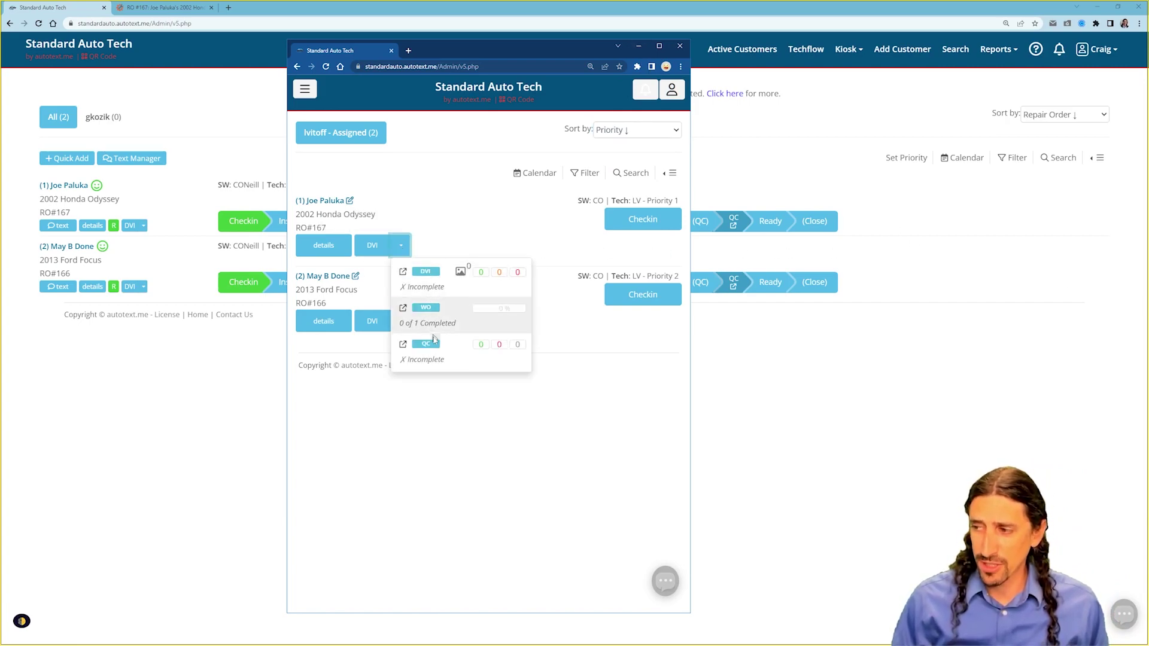
click(443, 281)
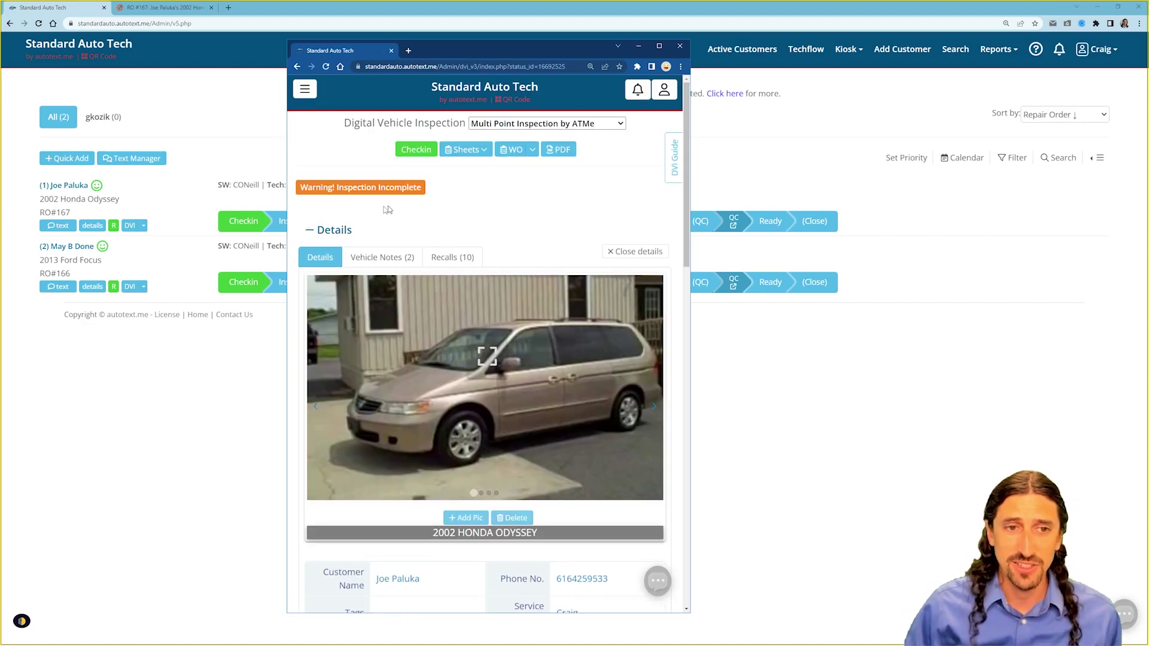
click(252, 225)
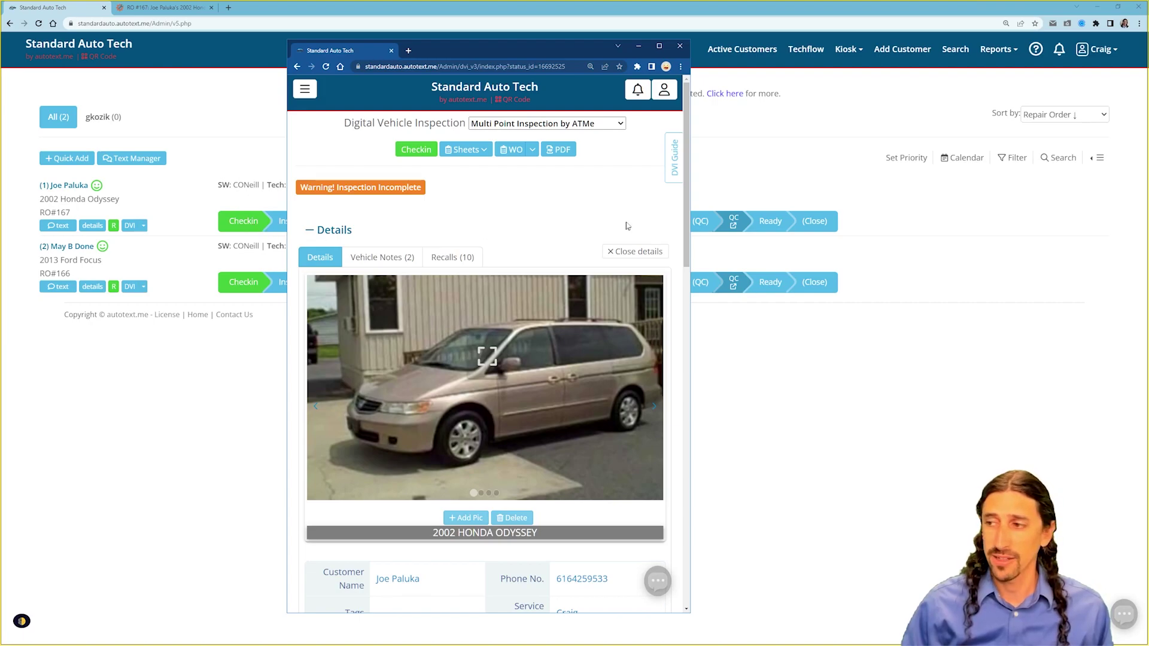
drag(563, 56, 680, 36)
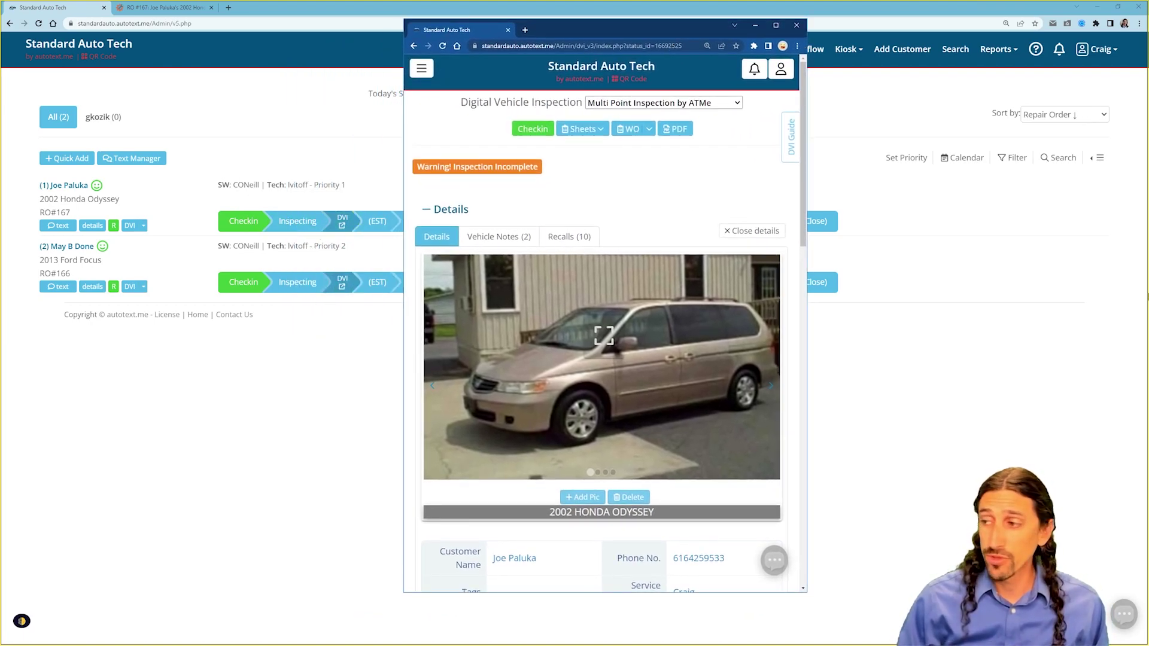
Set the Honda Odyssey's mileage to 251654 in the inspection details.
scroll(551, 270, down, 5)
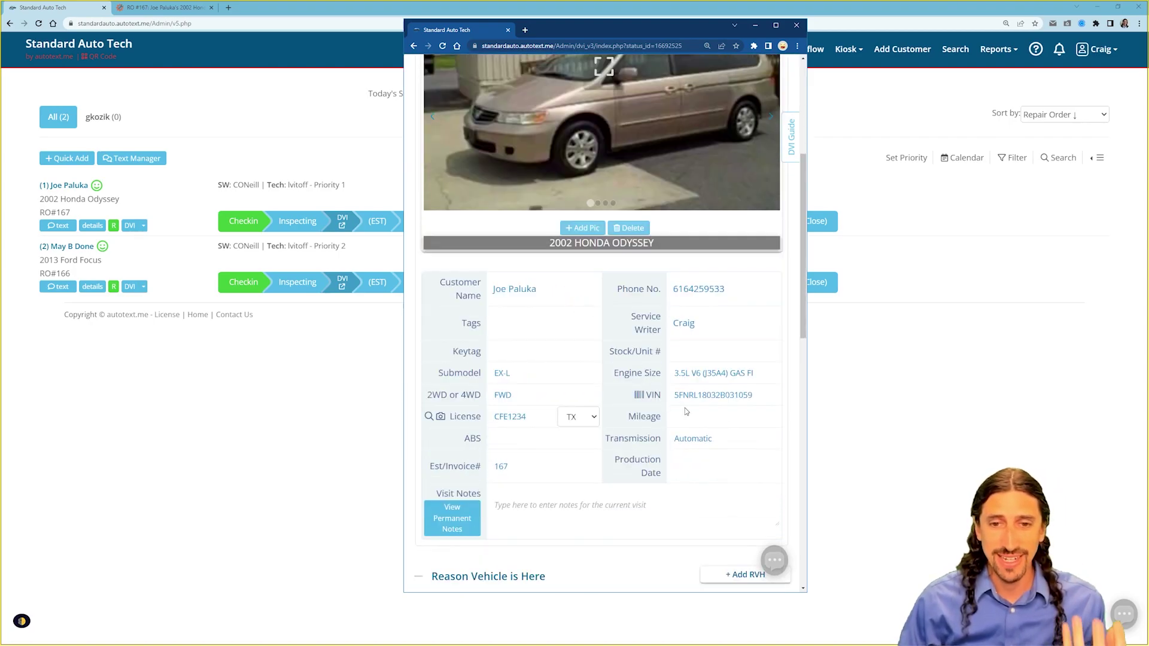
click(718, 416)
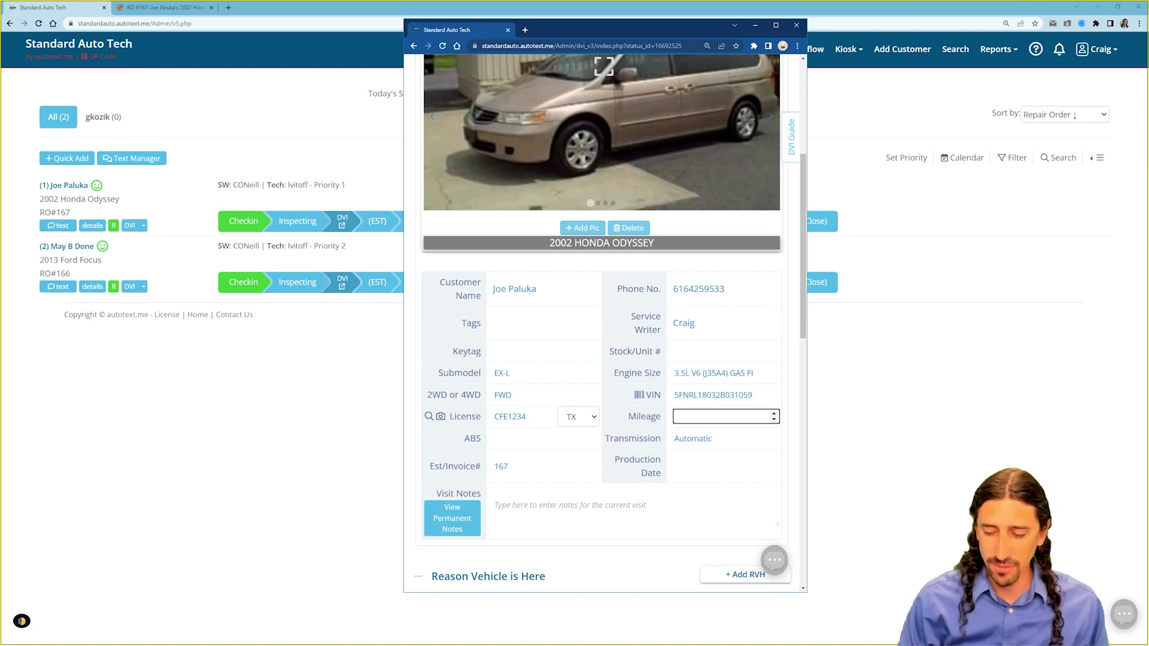
text(251654)
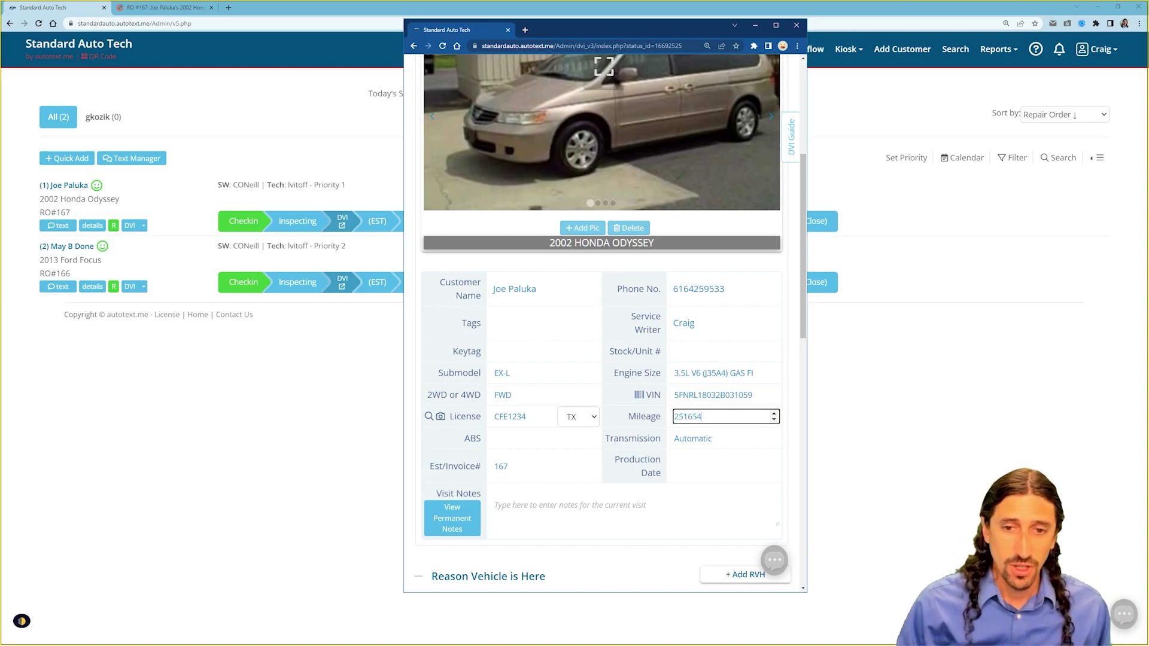
key(Tab)
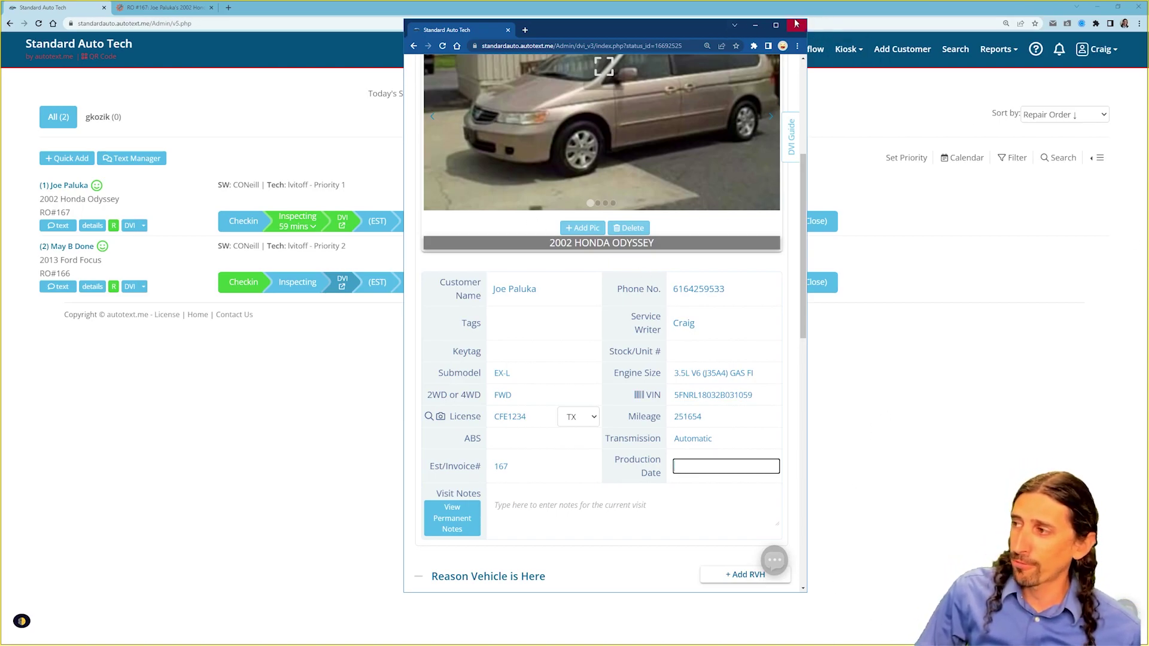
Maximize the technician's inspection window and reload the inspection to fit the full-width layout.
click(776, 25)
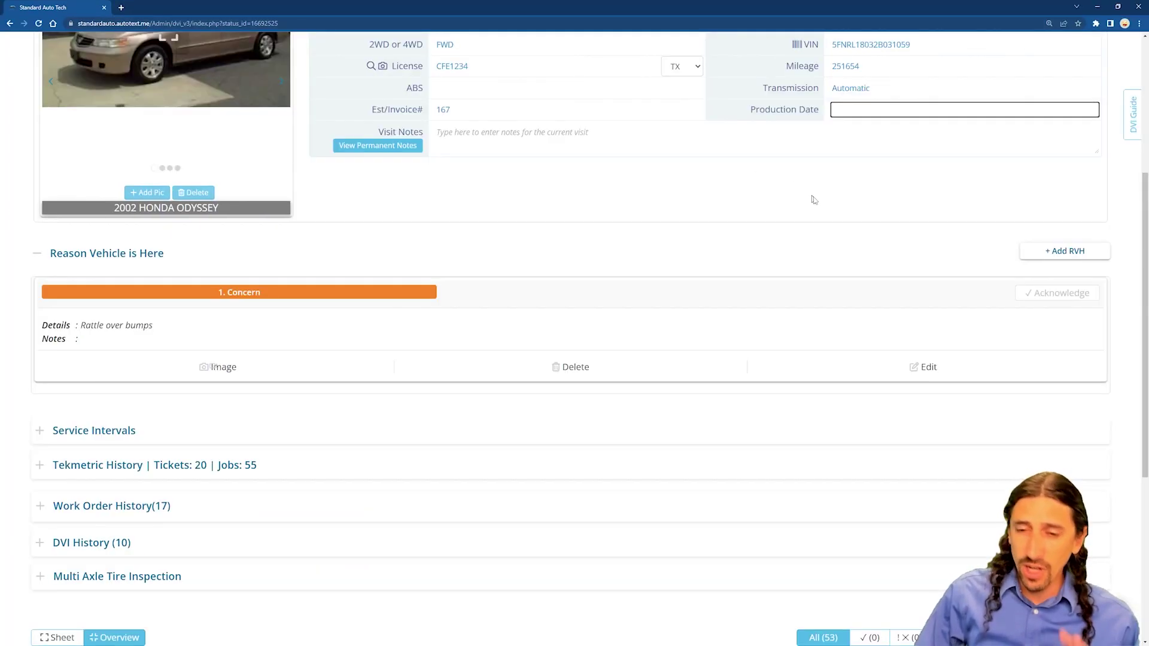
scroll(1119, 406, up, 3)
scroll(941, 381, up, 1)
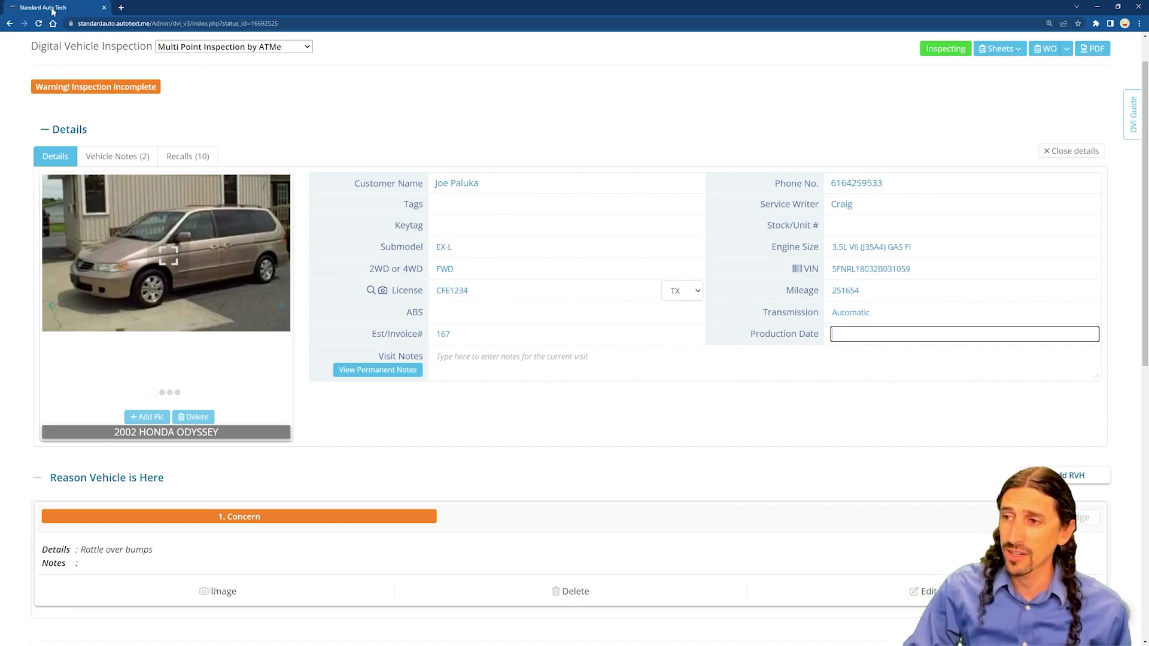
click(39, 23)
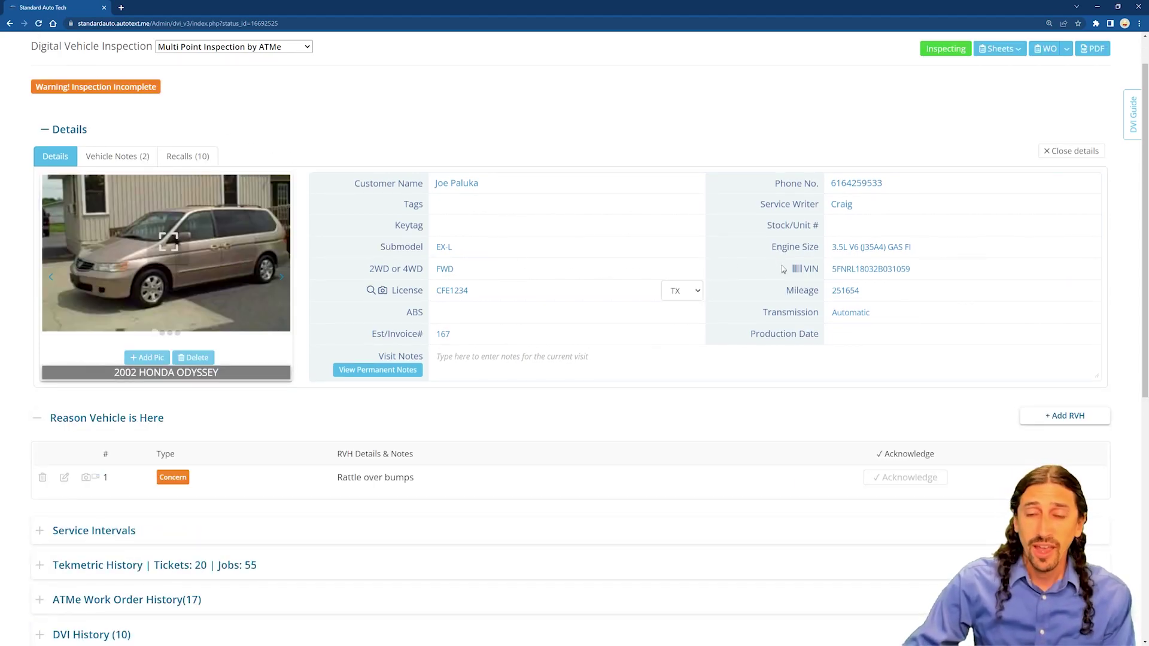
Acknowledge the "Rattle over bumps" concern under Reason Vehicle is Here.
scroll(594, 120, down, 1)
scroll(593, 132, down, 3)
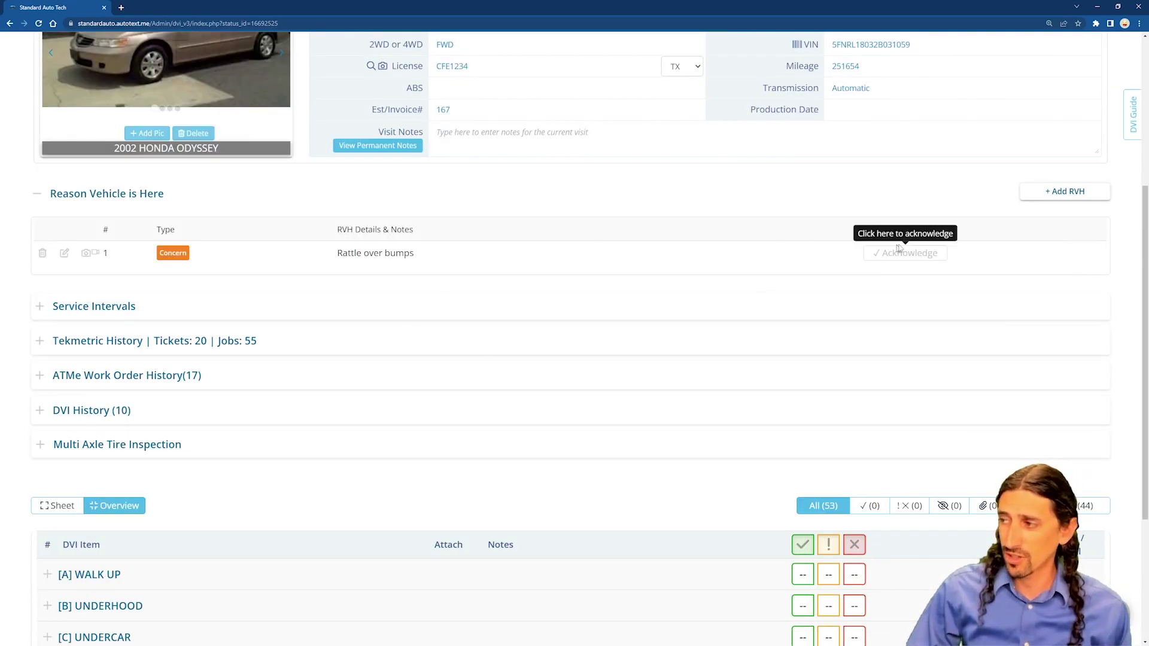
click(912, 258)
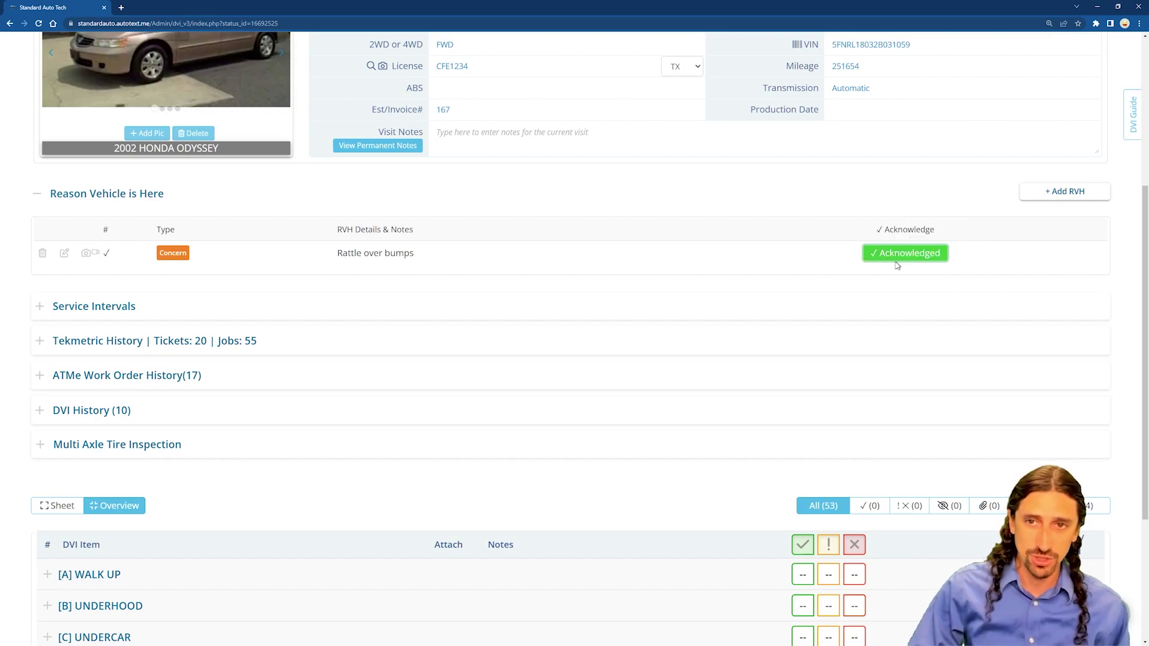
drag(415, 254, 338, 264)
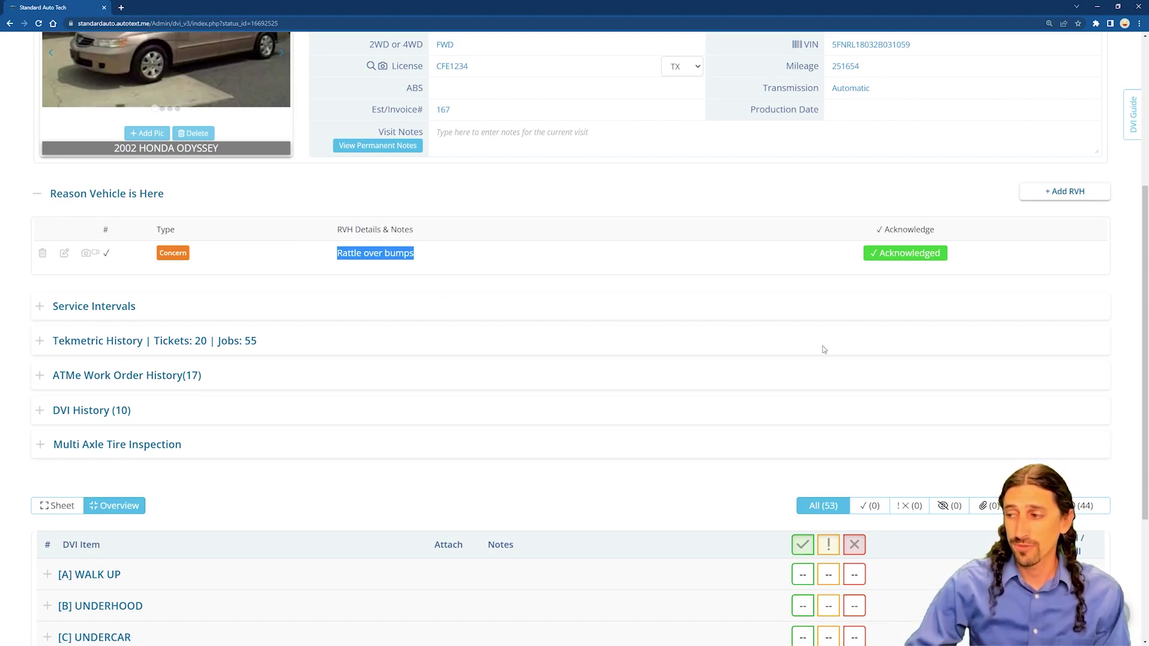
Expand the Underhood section of the inspection to show its individual items.
scroll(718, 383, down, 3)
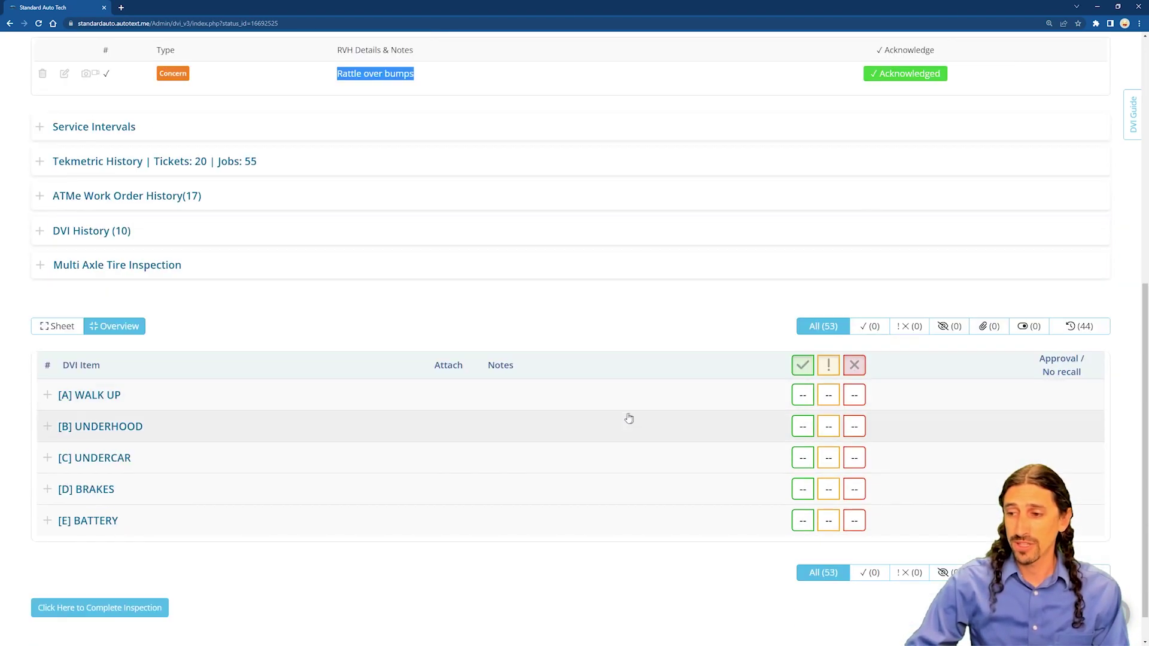
click(270, 431)
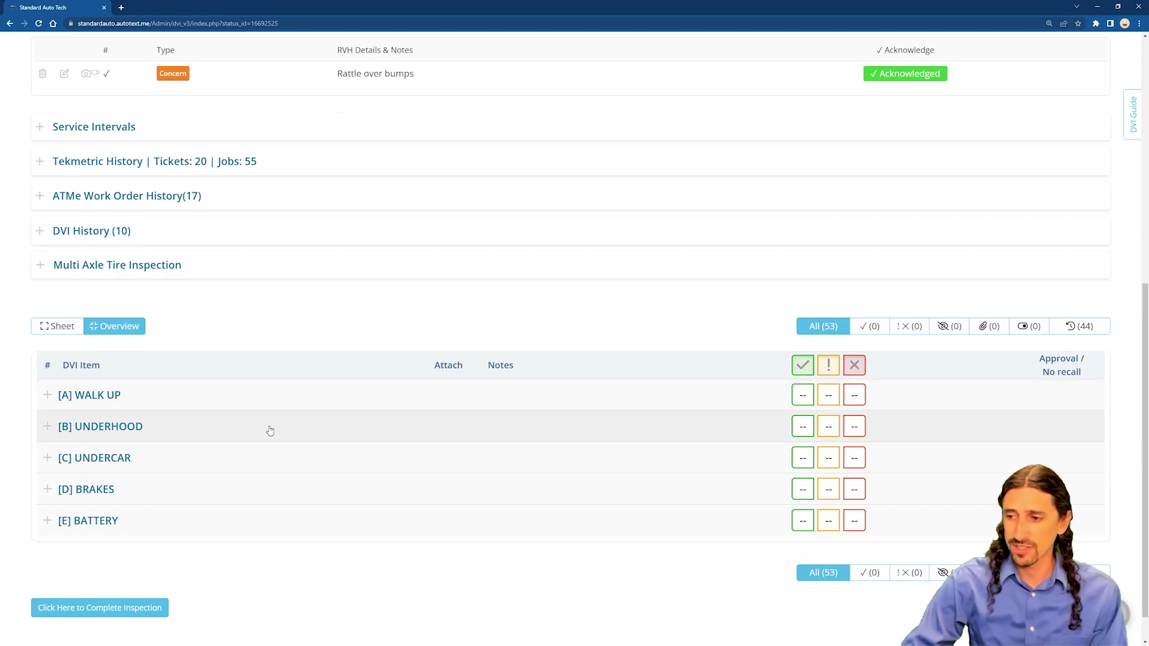
click(270, 426)
scroll(316, 388, down, 3)
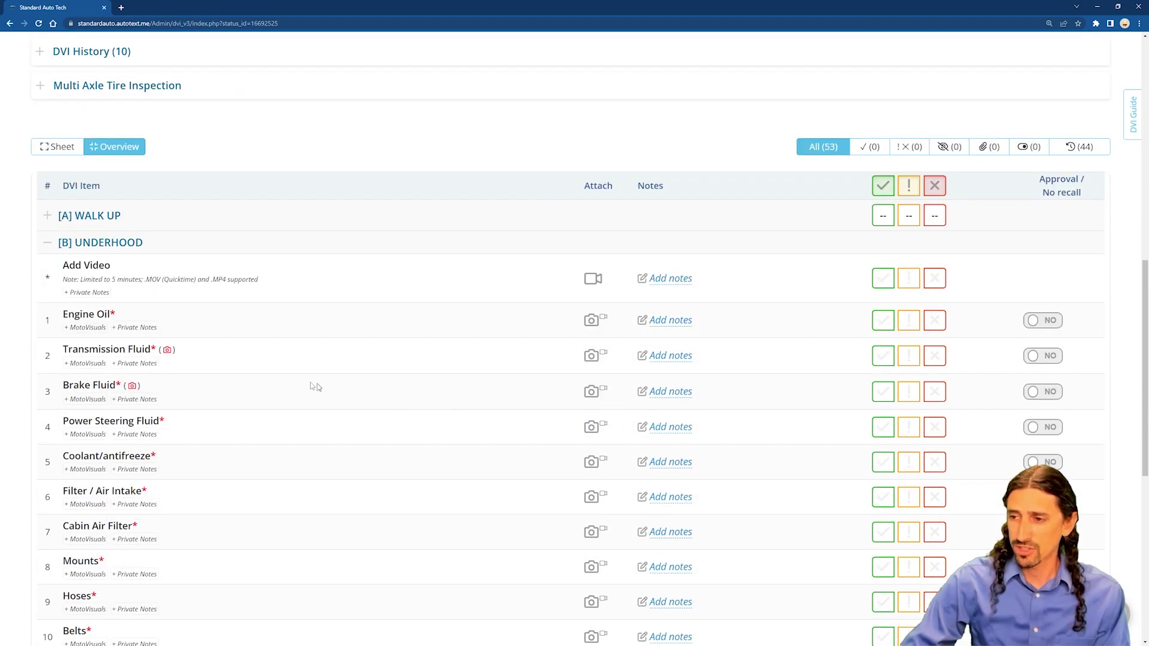
Rate Transmission Fluid red, with the note "Fair condition, this should be serviced before it degrades further." and the drain and refill recommendation.
click(657, 358)
click(650, 306)
click(601, 406)
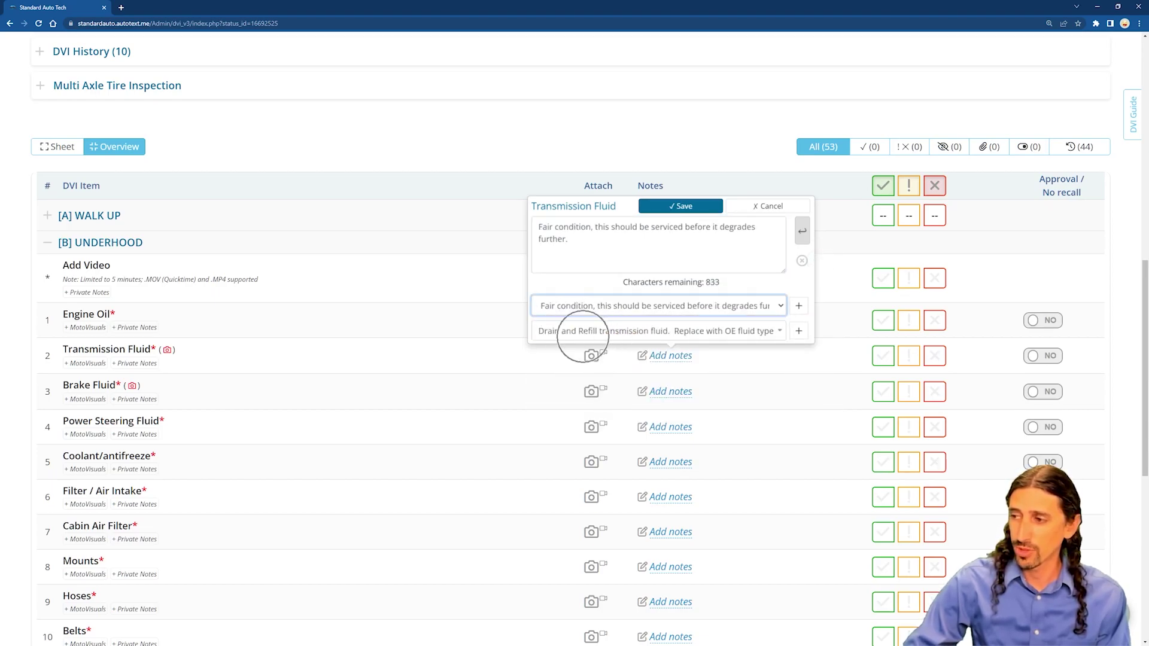
click(681, 205)
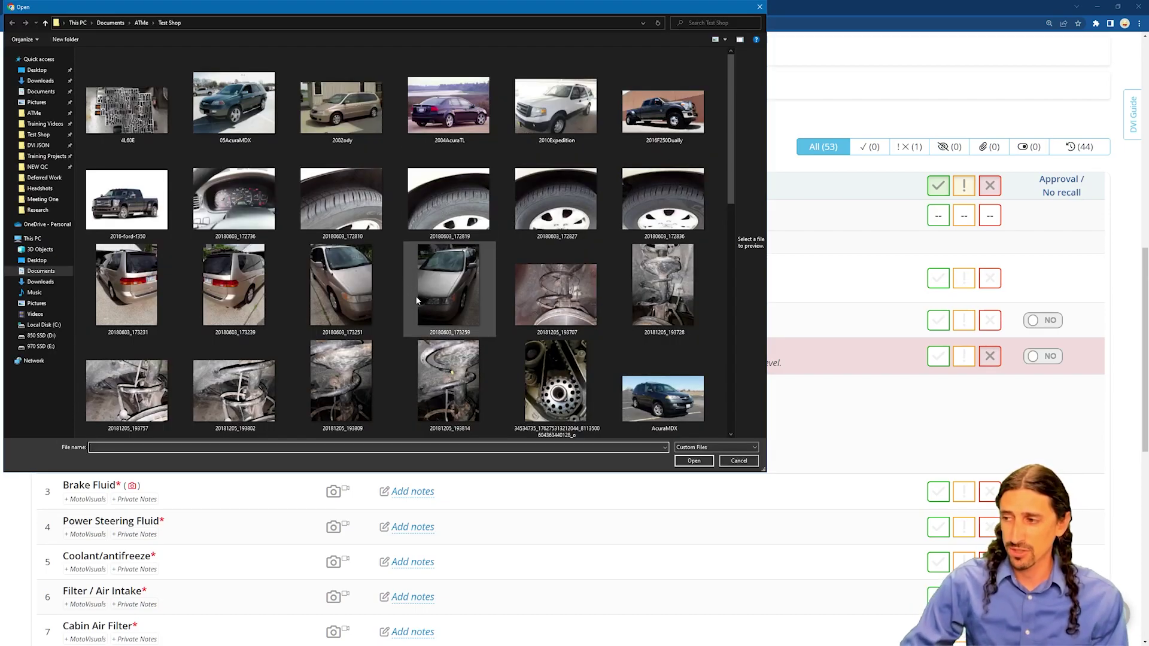
Attach the ATF photo from the Test Shop folder to the Transmission Fluid item.
scroll(498, 226, down, 5)
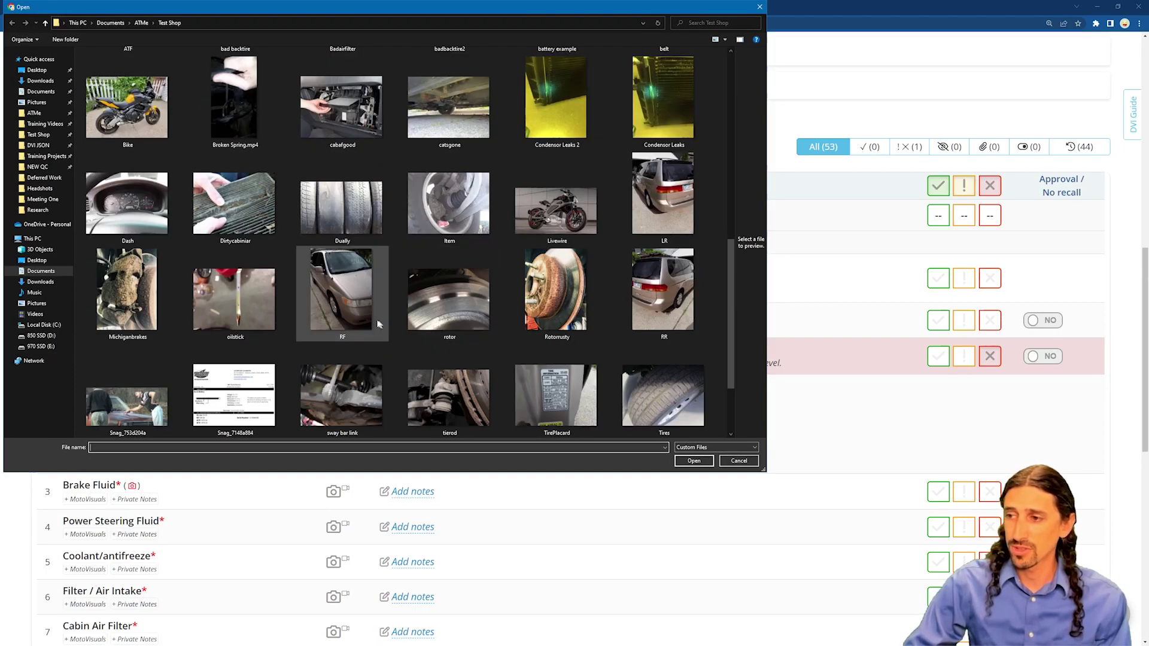
scroll(318, 307, up, 3)
click(127, 290)
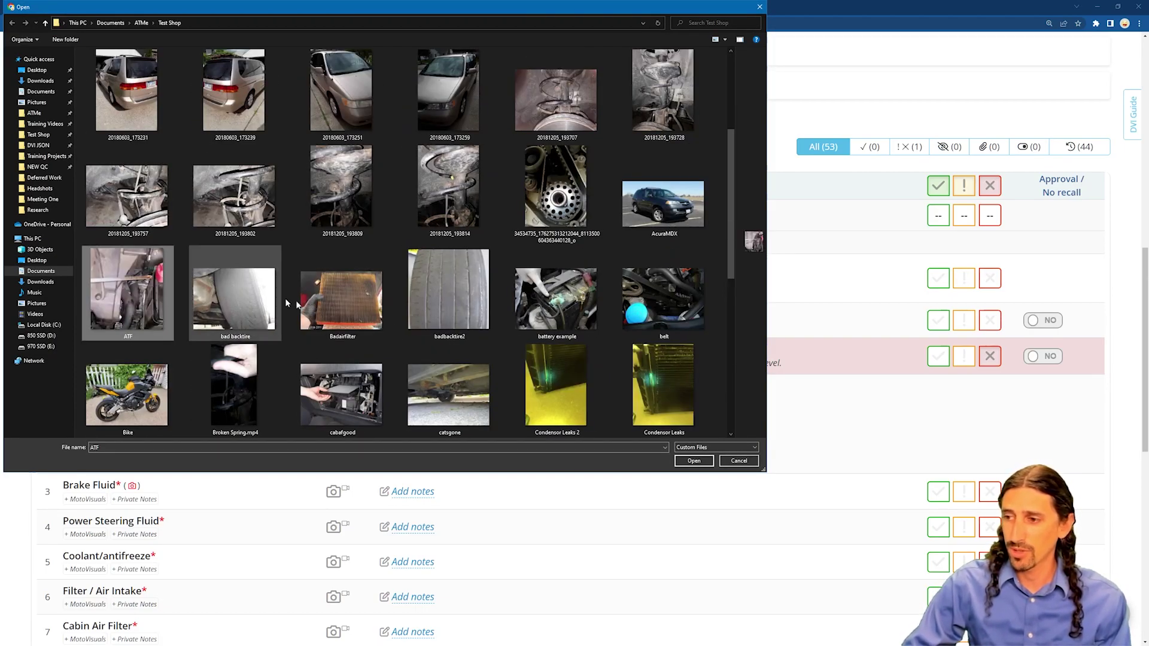
click(692, 461)
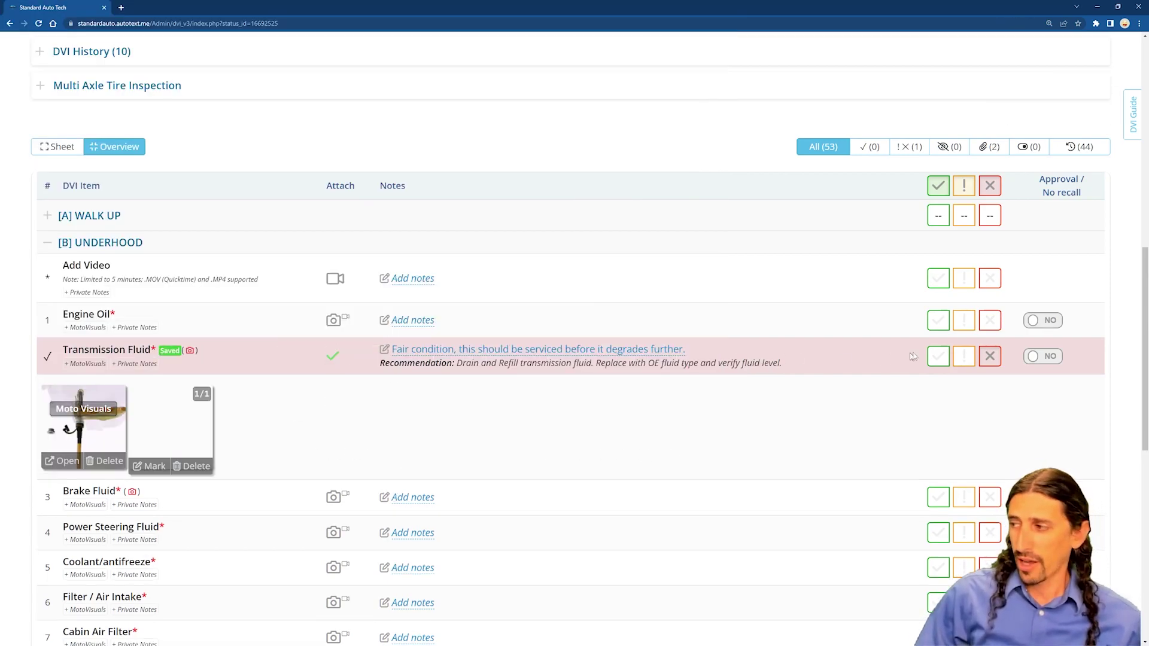
Rate Brake Fluid as green and Engine Oil as yellow in the Underhood section.
scroll(925, 402, down, 2)
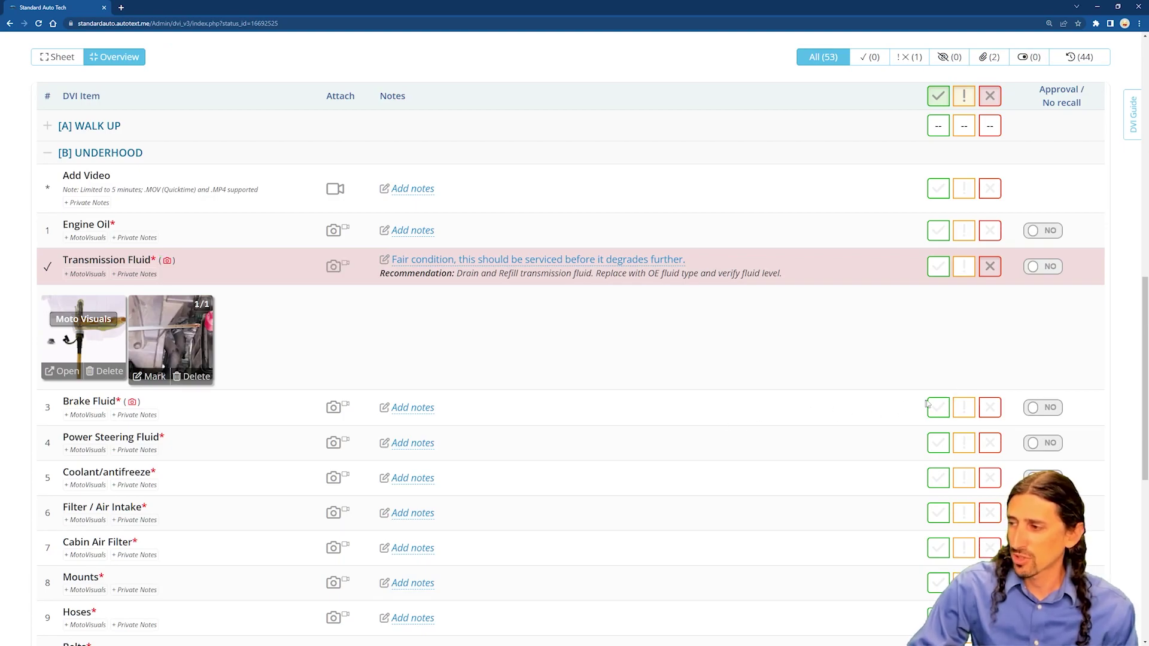
click(938, 409)
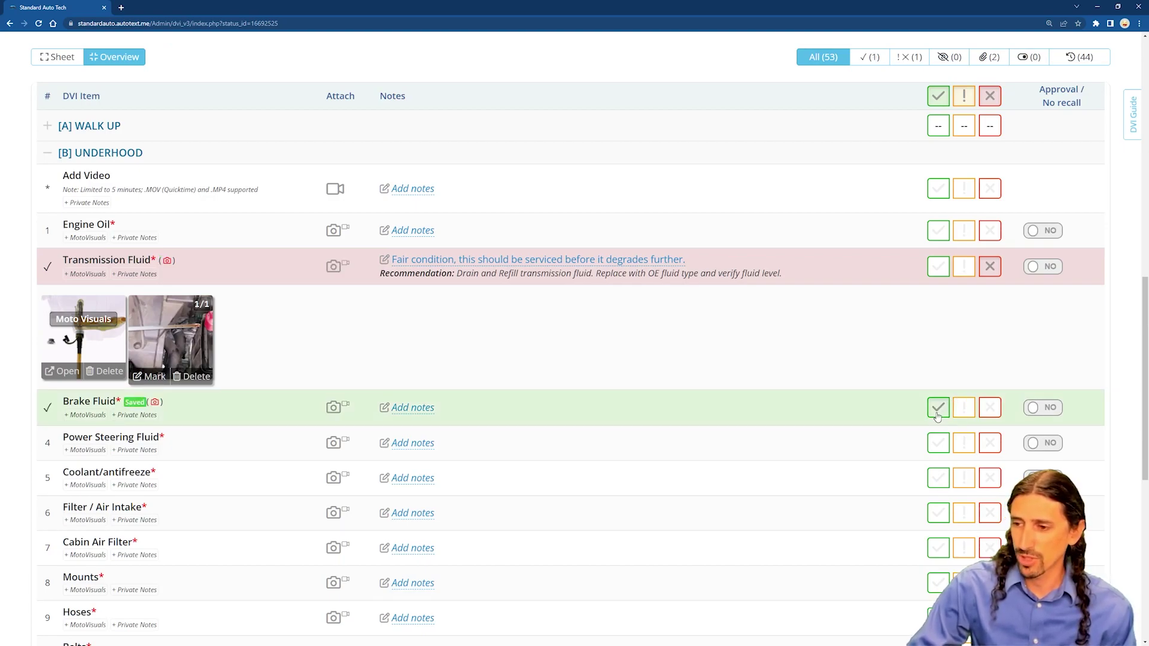
click(965, 231)
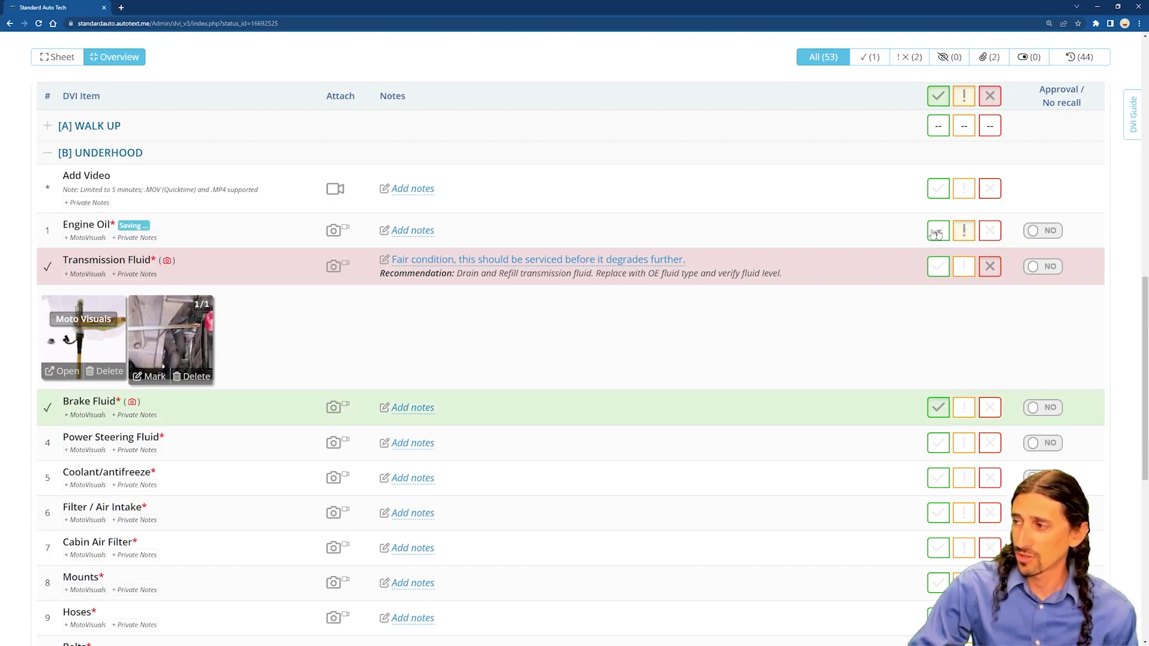
Save the Engine Oil note "Due based on mileage and time" with the recommendation "Change oil and filter.".
click(404, 232)
click(416, 184)
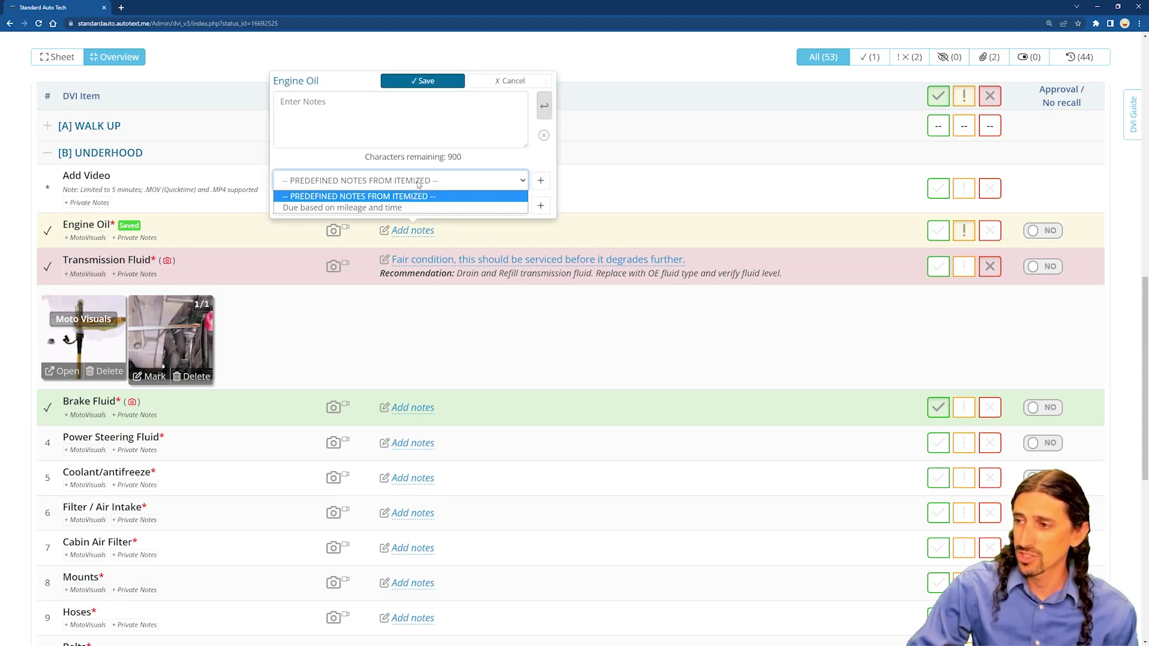
click(395, 205)
click(399, 209)
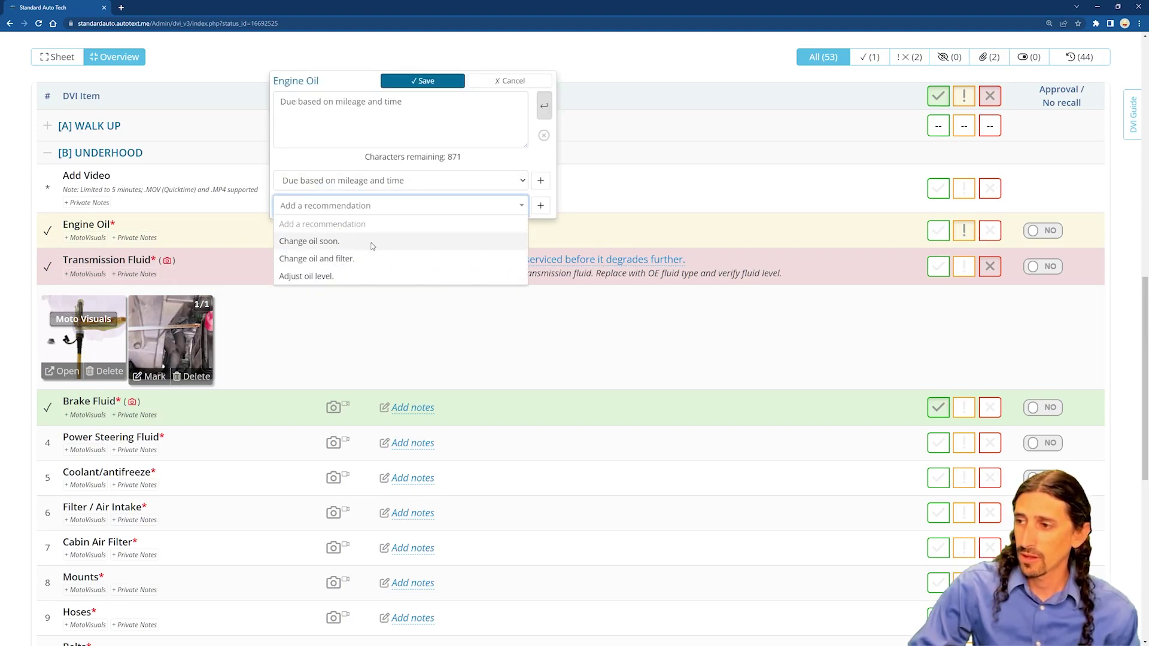
click(367, 259)
click(422, 80)
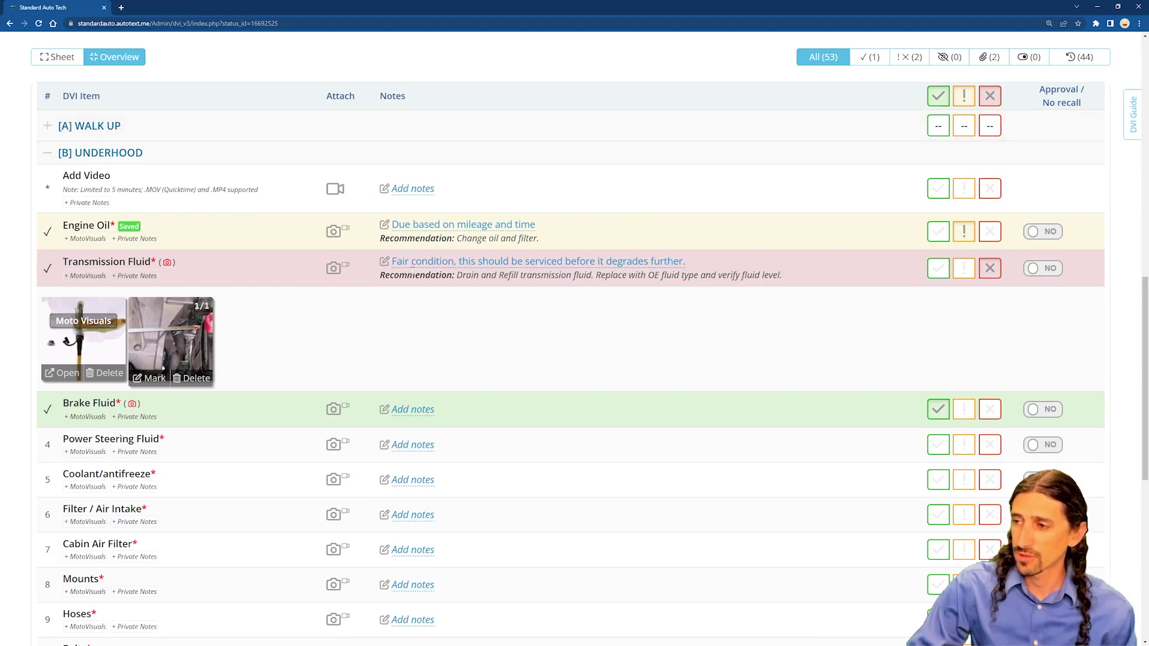
Attach the oilstick photo from the Test Shop folder to the Engine Oil item.
click(333, 231)
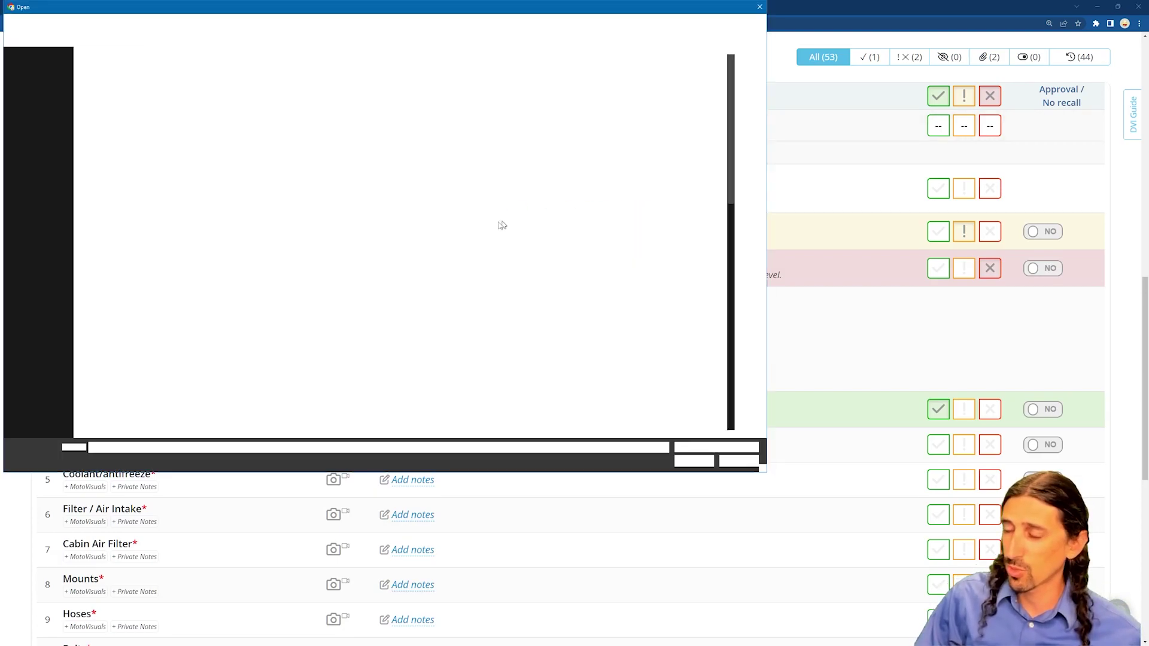
scroll(323, 300, down, 3)
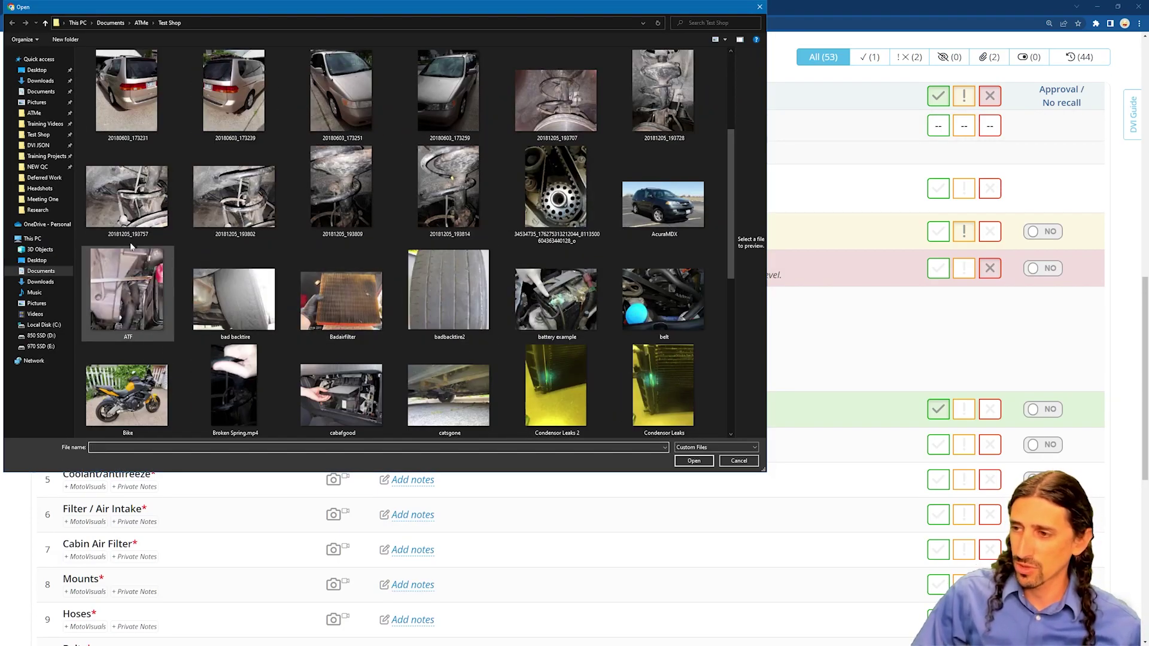
scroll(557, 203, up, 3)
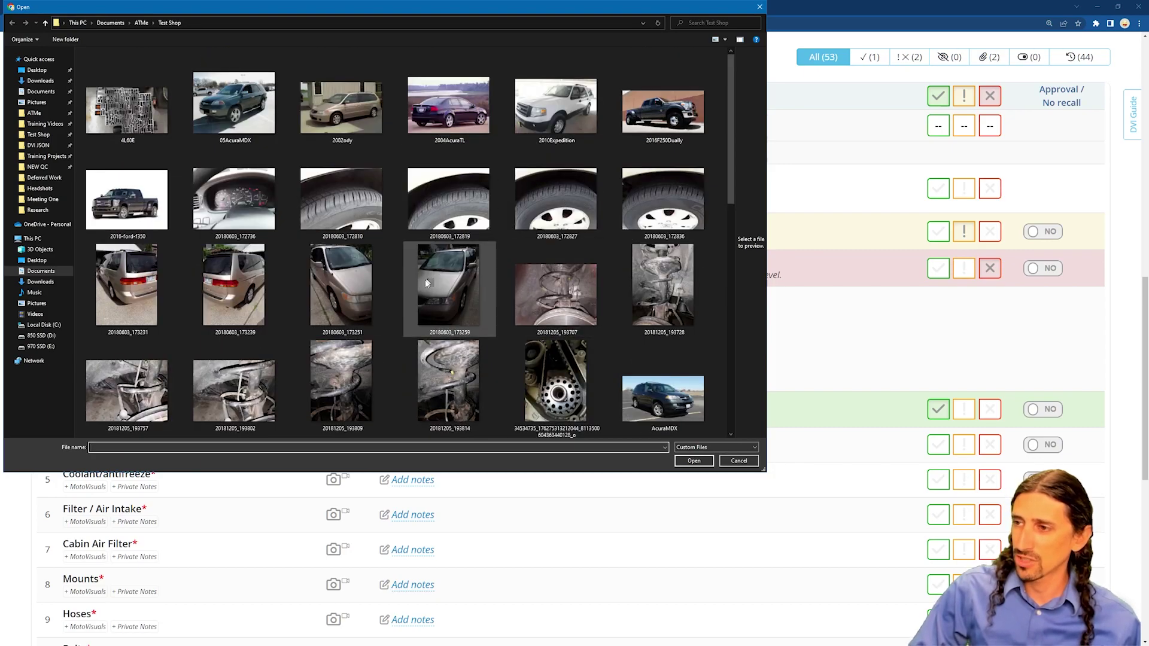
scroll(449, 287, down, 8)
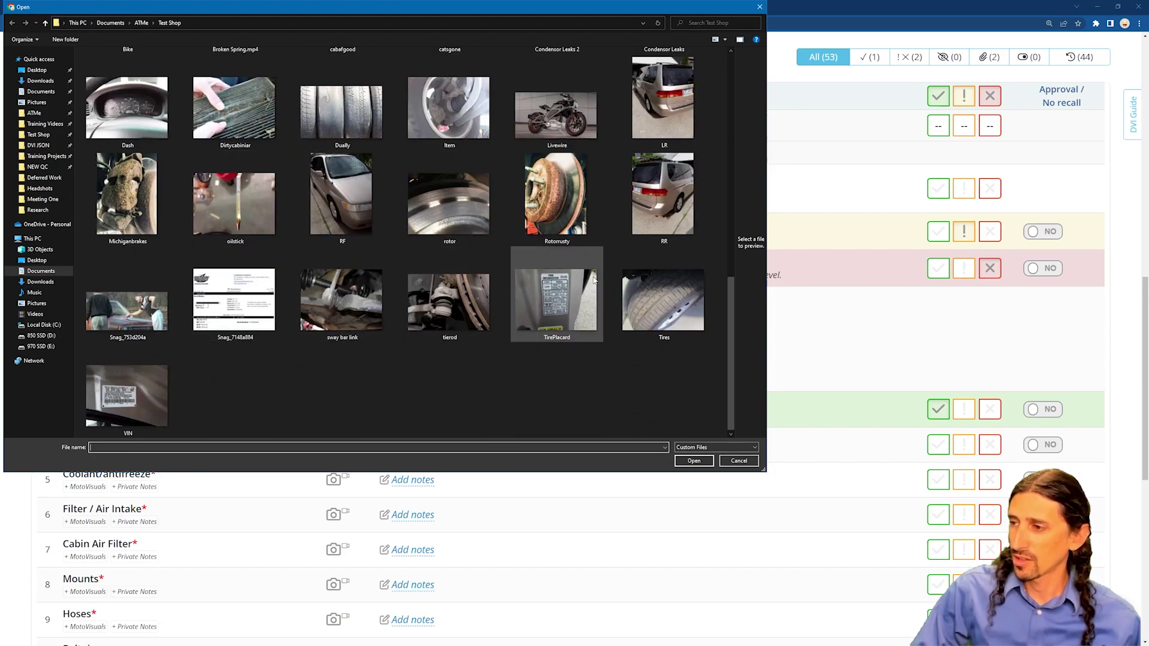
click(234, 203)
click(694, 461)
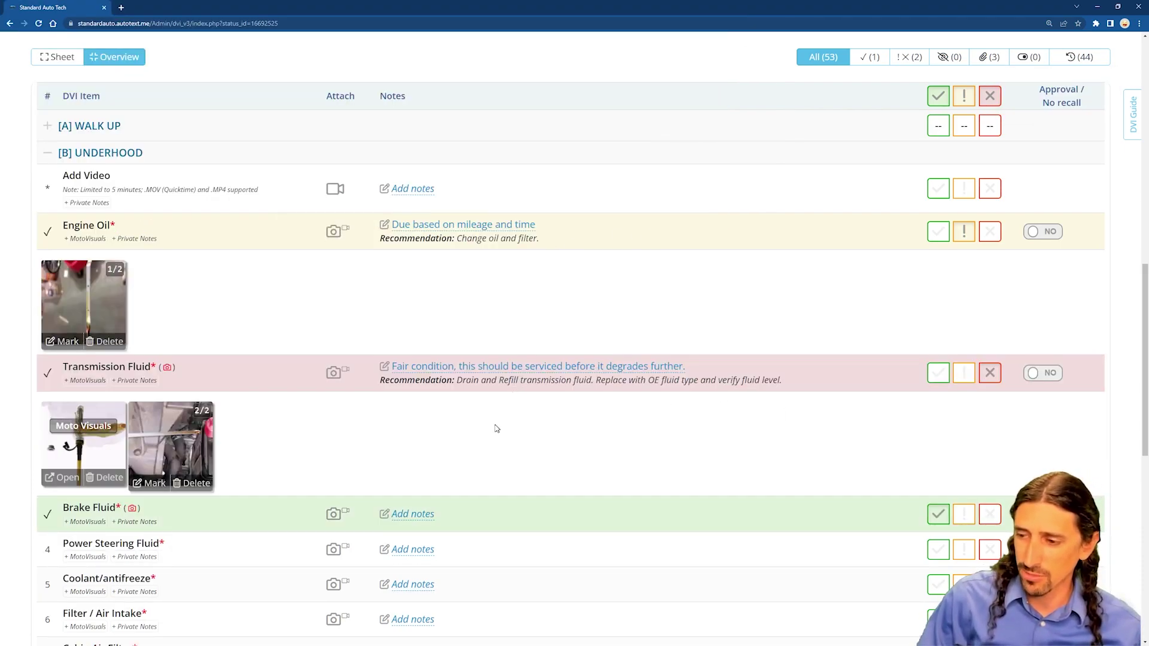
Expand the Undercar section and attach the "sway bar link" photo to the Sway Bar / Bushings / Links item.
scroll(457, 421, up, 6)
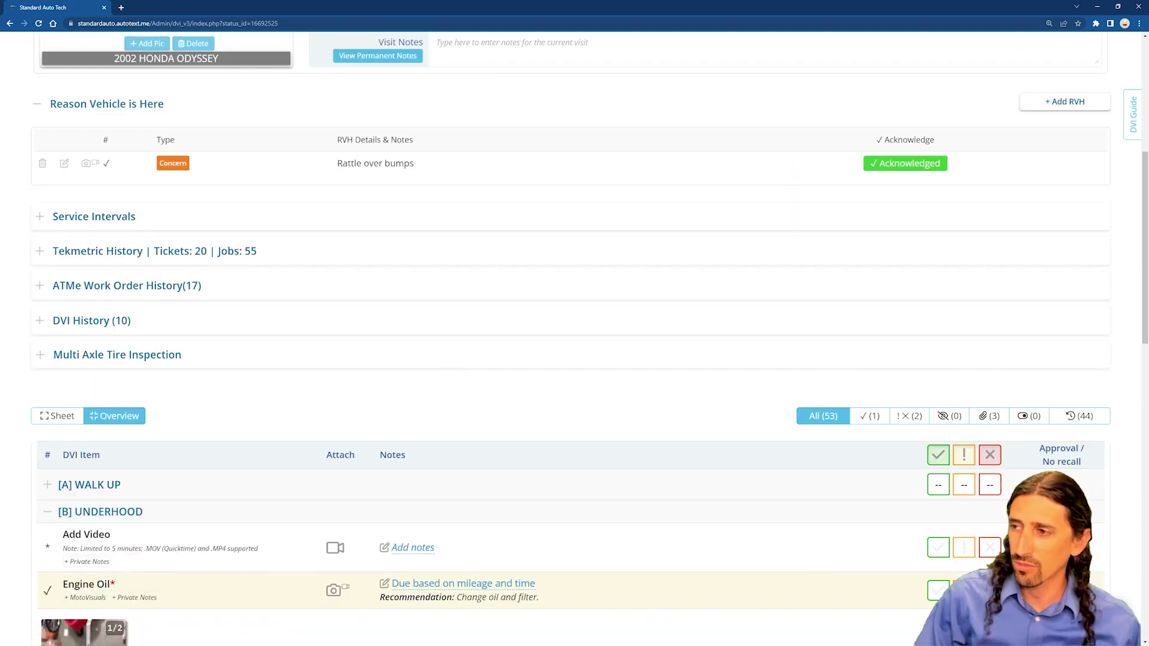
scroll(469, 341, down, 15)
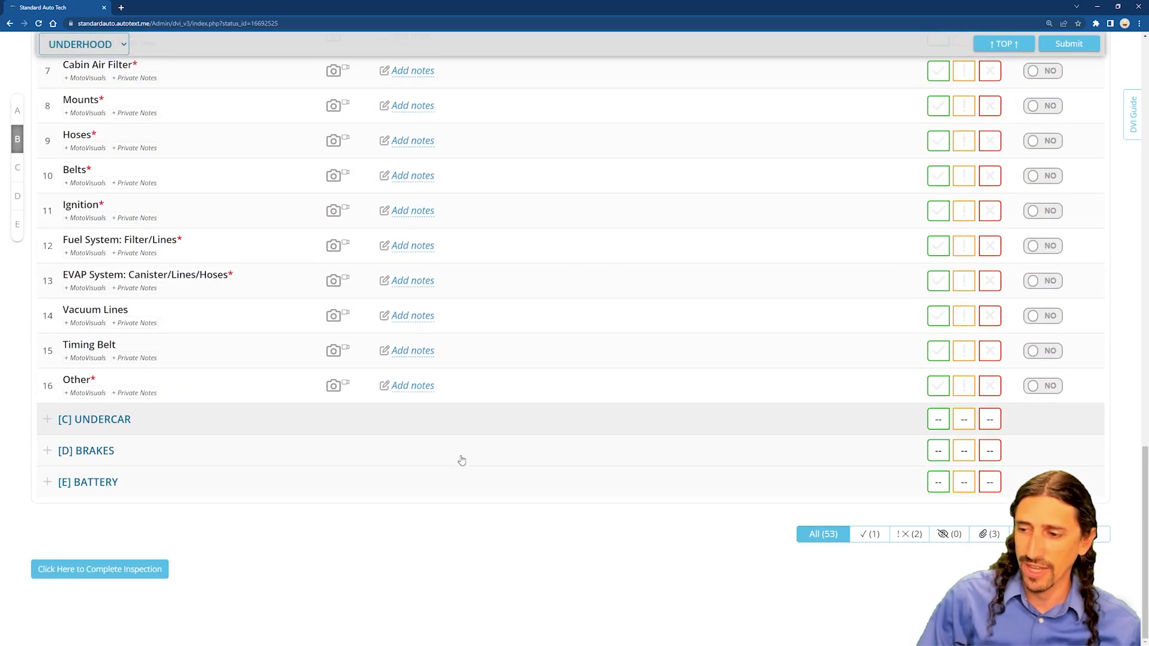
click(240, 426)
scroll(242, 413, down, 2)
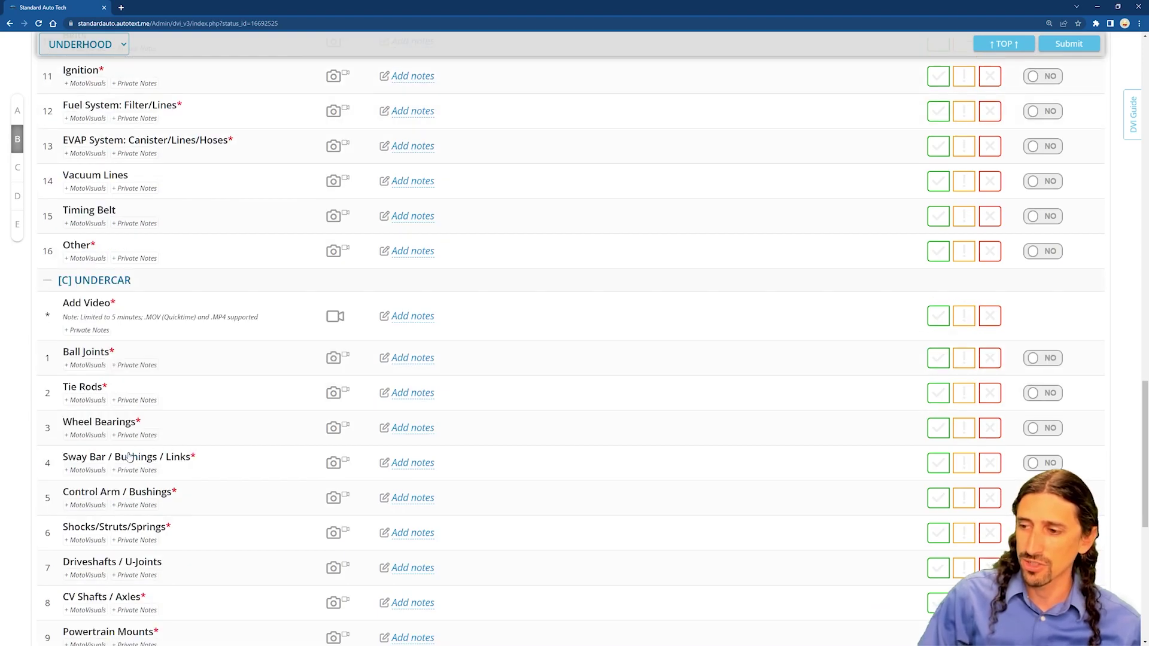
click(333, 463)
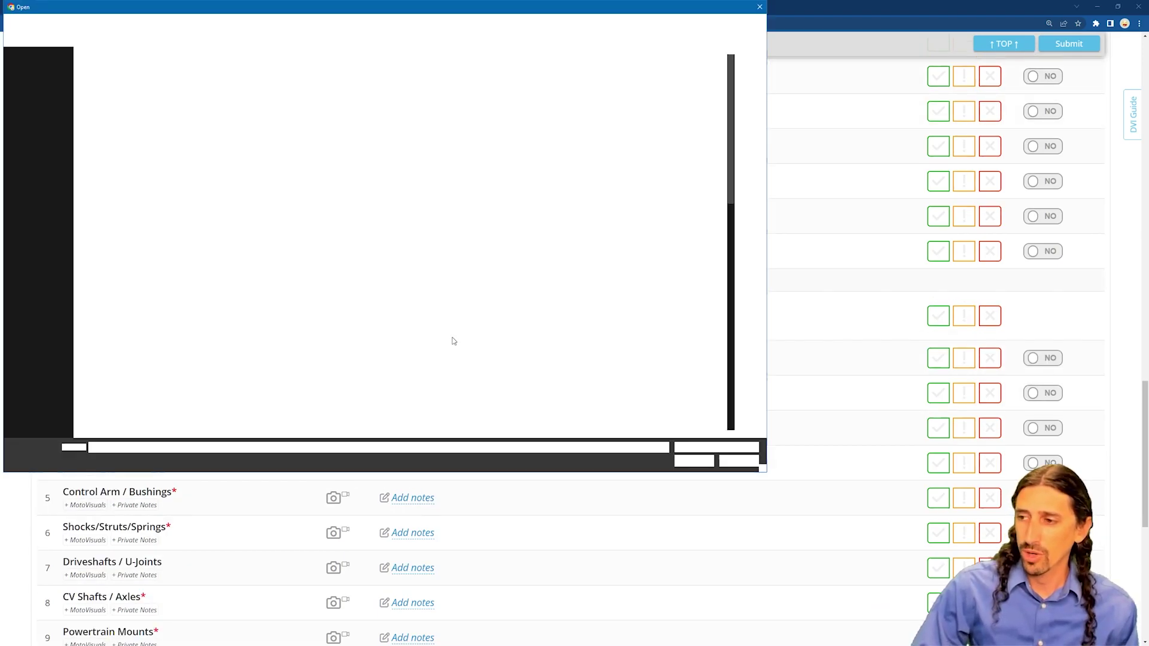
scroll(290, 293, down, 10)
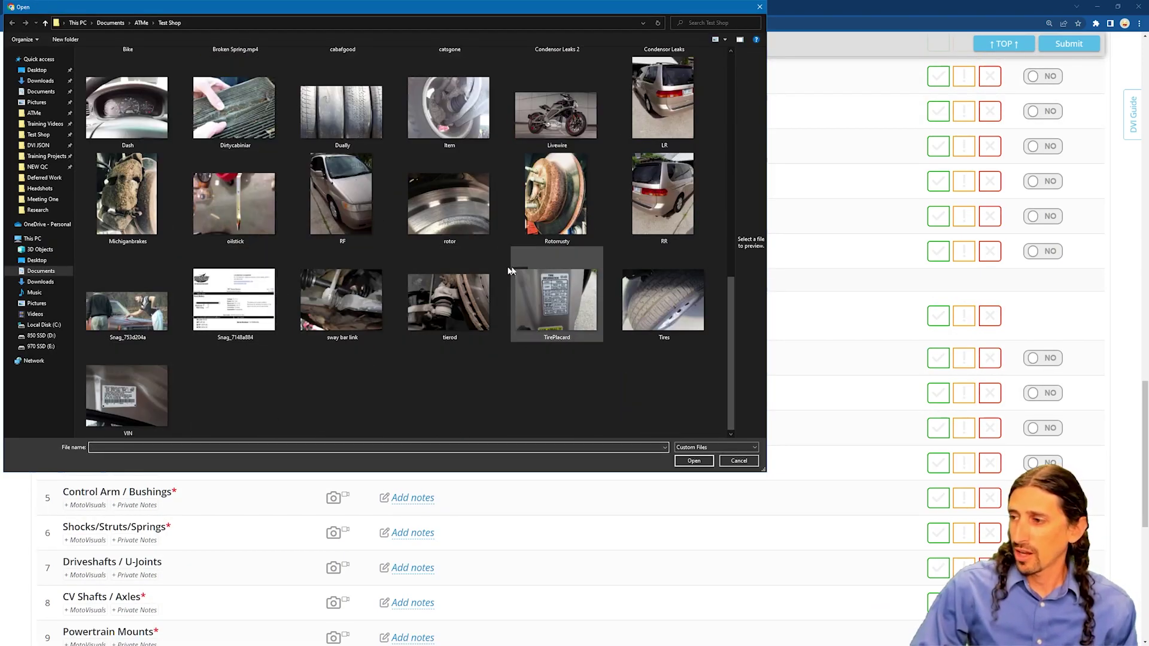
click(343, 306)
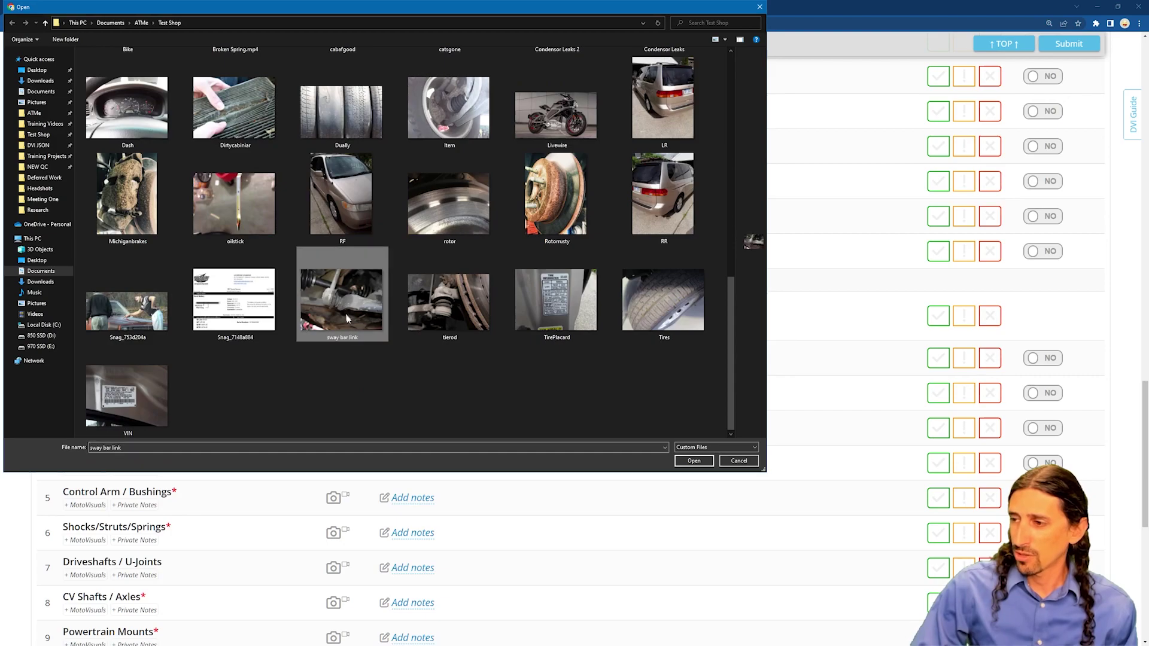
click(694, 461)
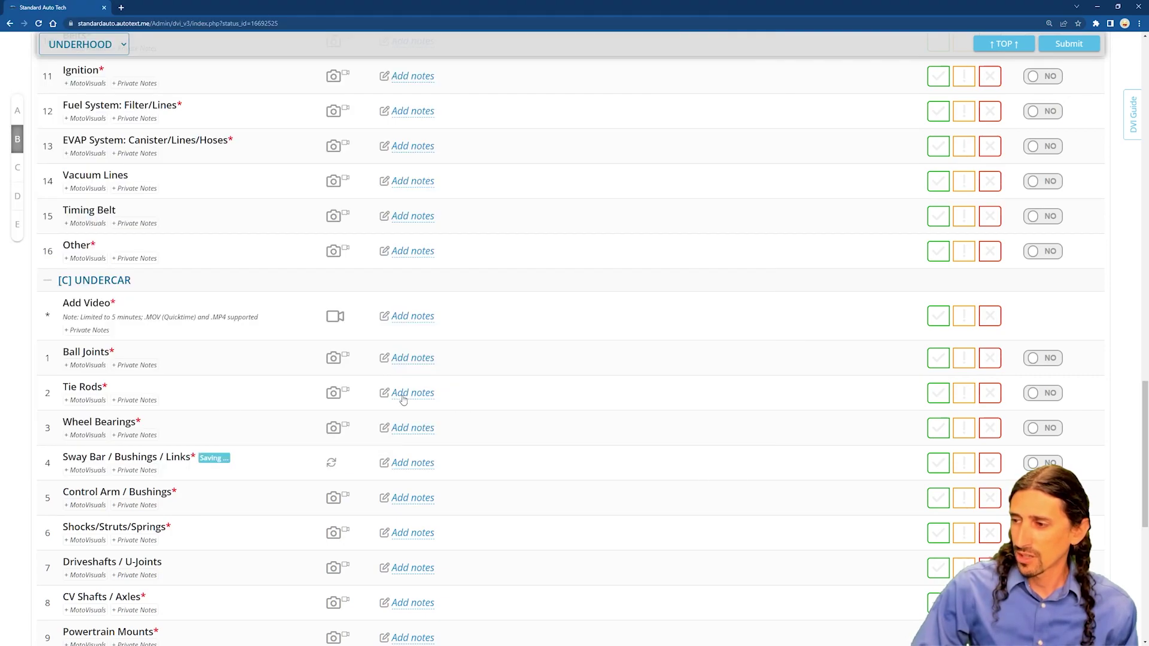
Save the Sway Bar / Bushings / Links note "Loose - cause of rattle." with the recommendation "Replace FRONT Sway Bar Links - Both Sides -".
click(414, 468)
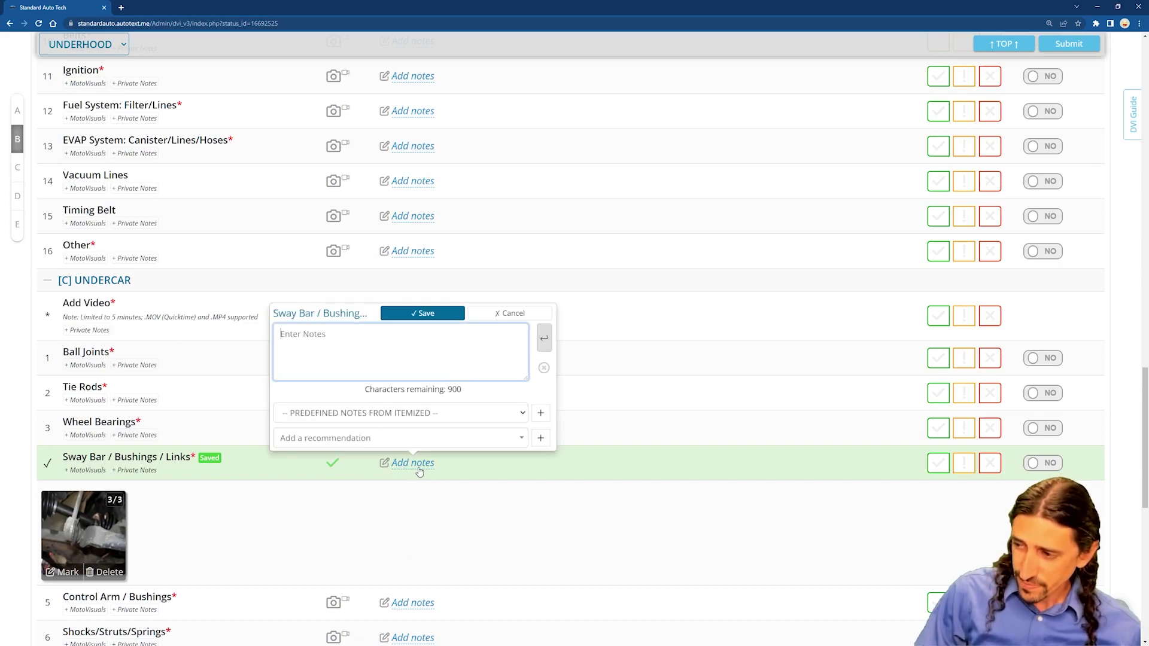
click(389, 419)
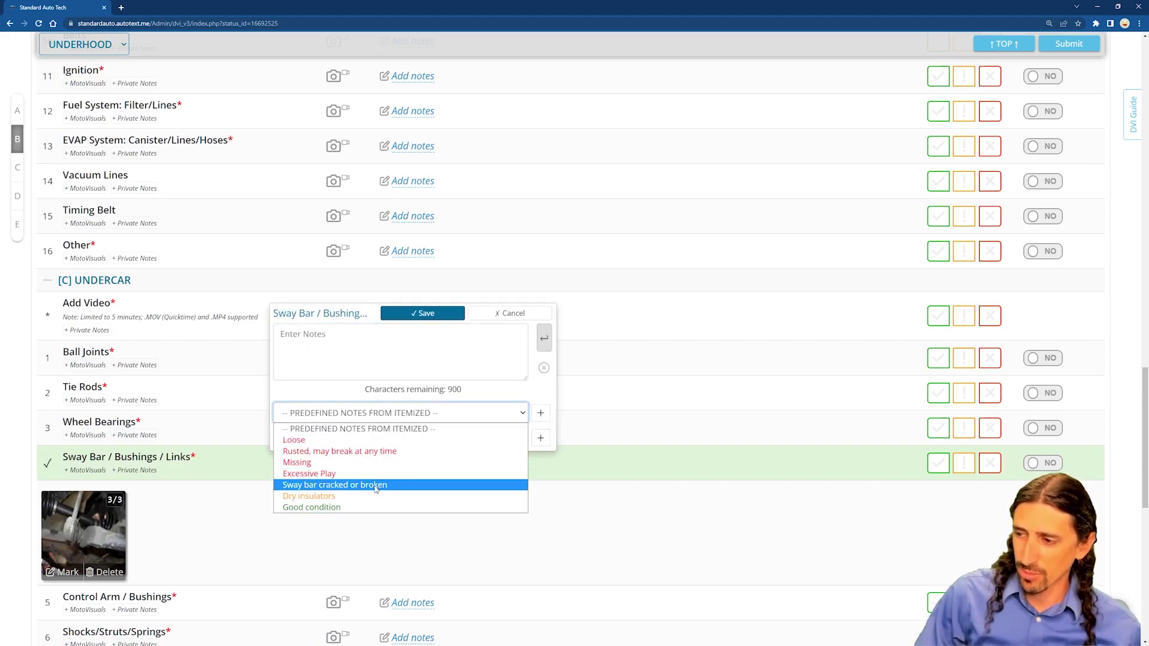
click(367, 441)
click(364, 367)
text(- cause of rattle.)
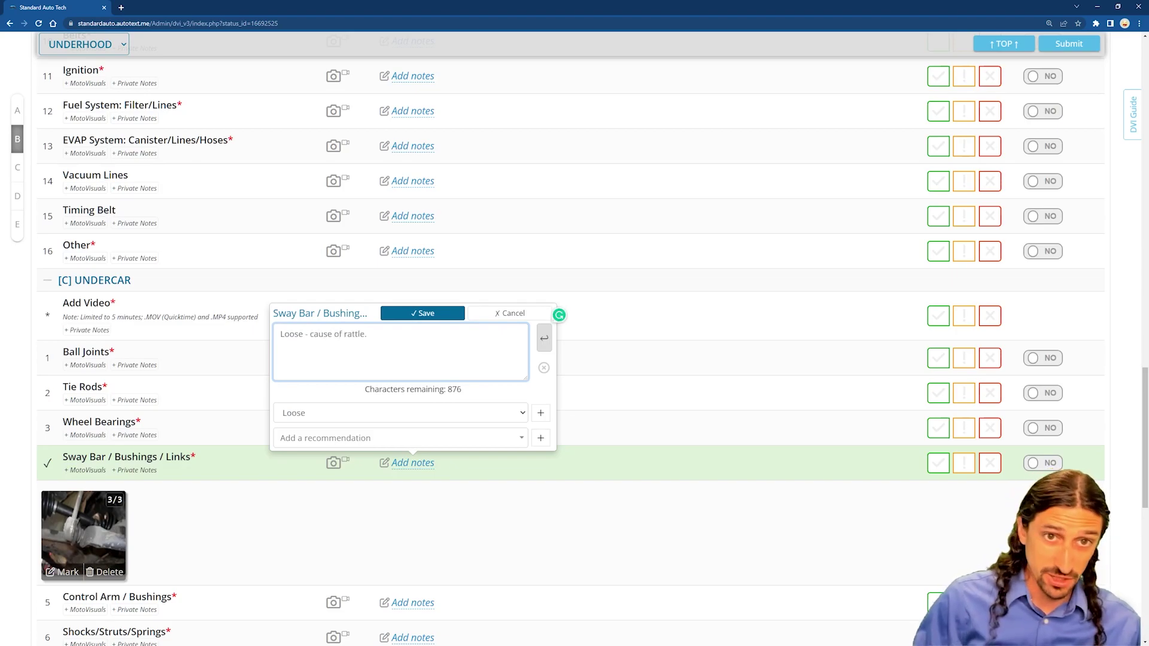
click(363, 438)
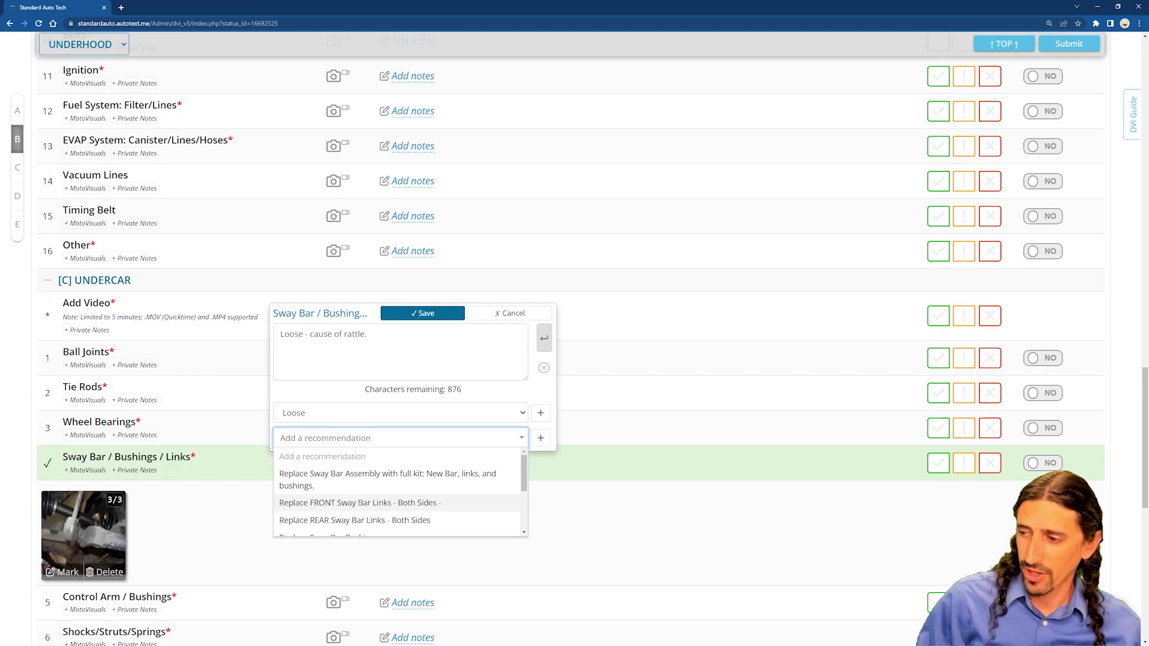
click(365, 500)
click(425, 314)
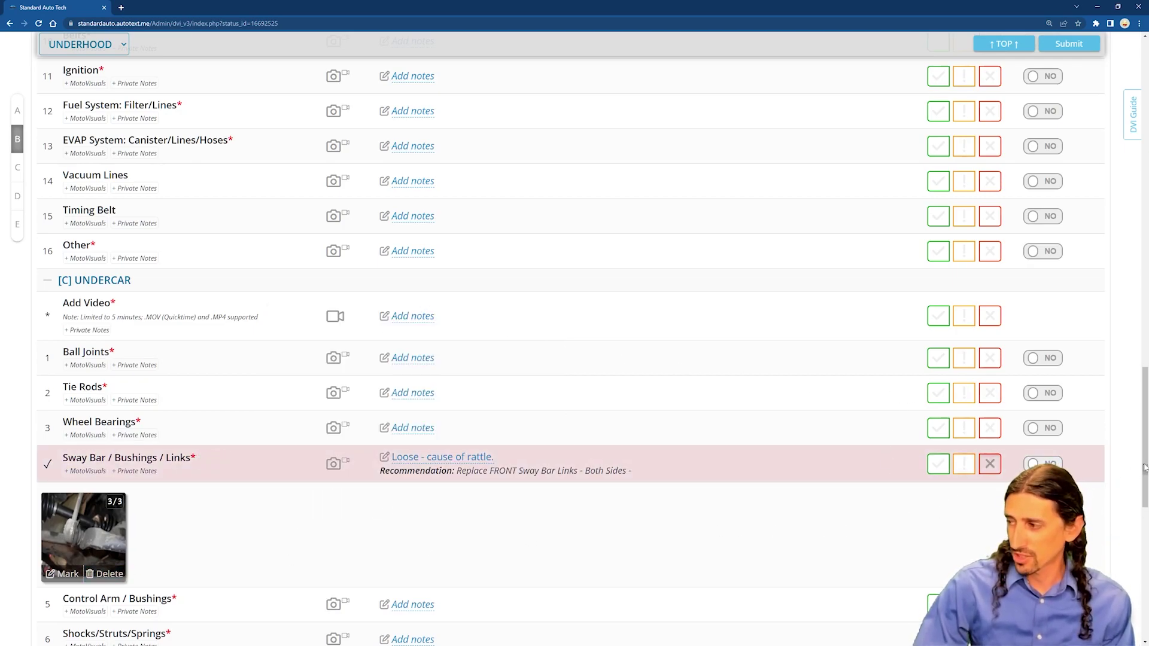
Complete the digital vehicle inspection and switch from the technician's window to the service writer's.
drag(1144, 413, 1146, 611)
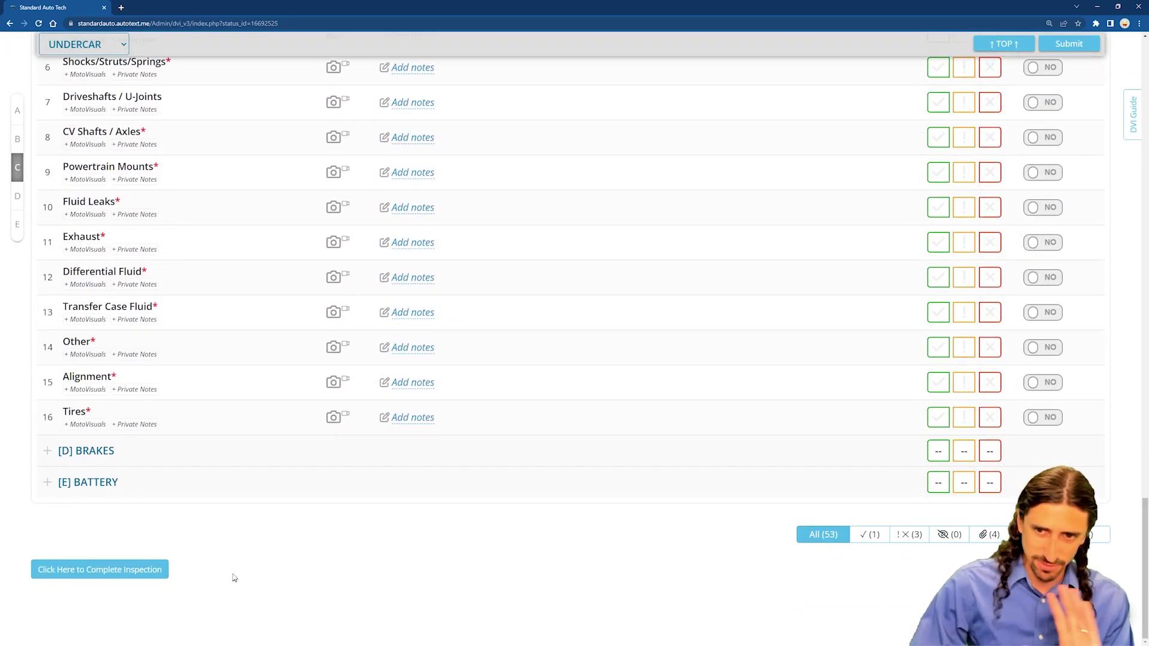
click(94, 574)
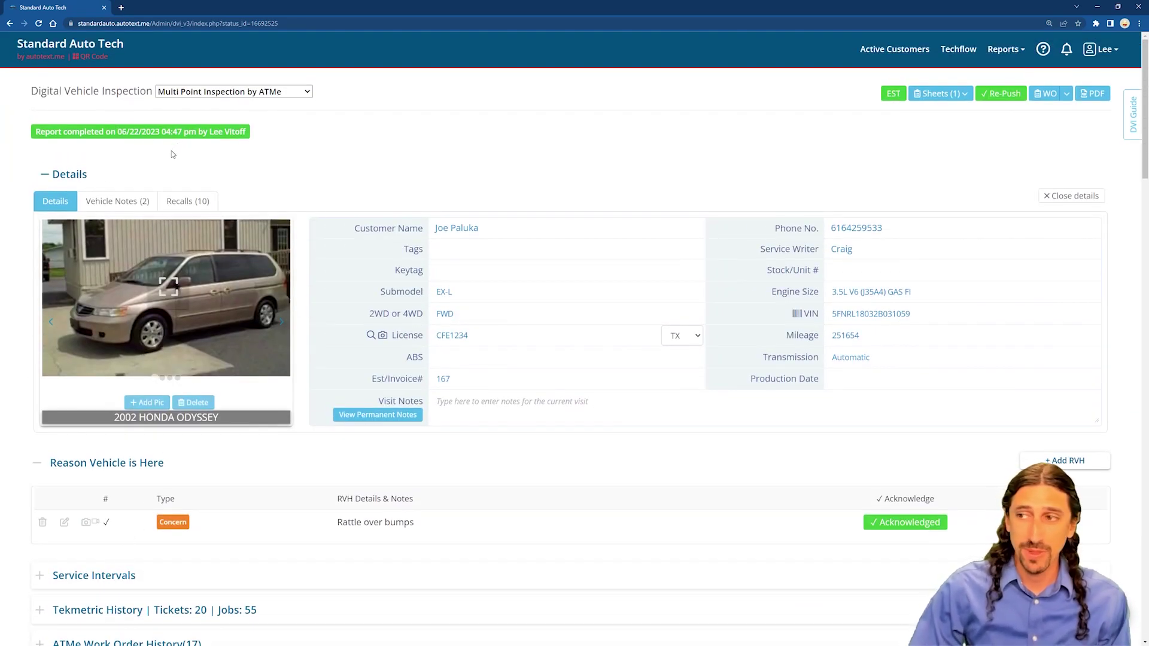
click(1099, 10)
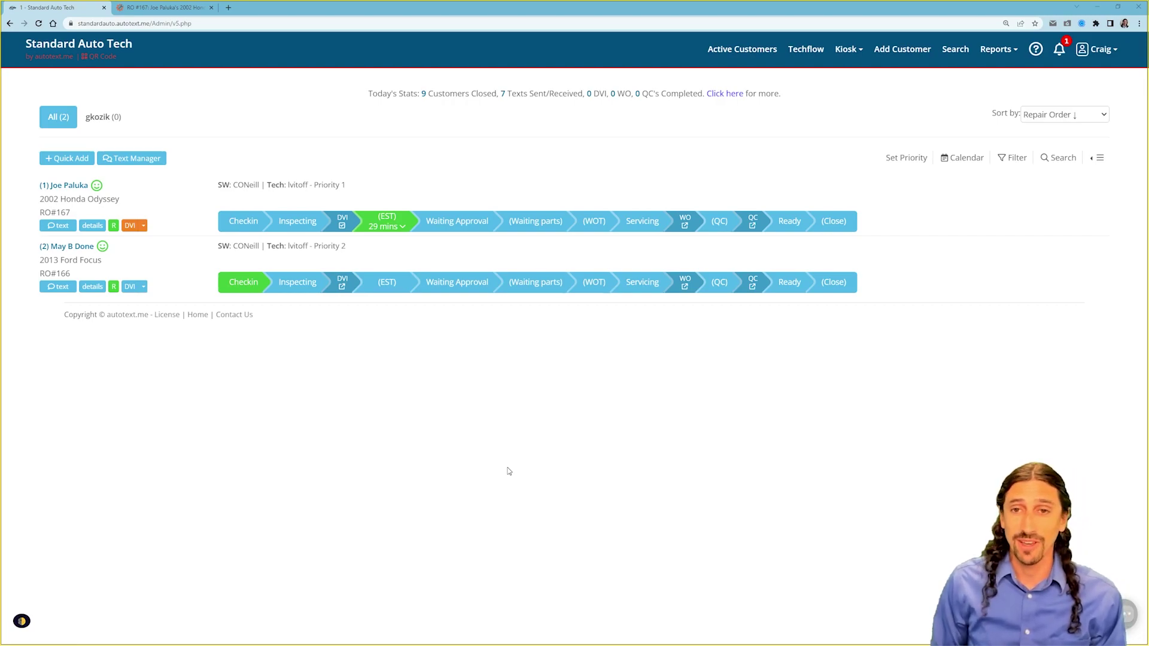
Check the notification about the completed Multi Point Inspection and clear all notifications.
click(386, 223)
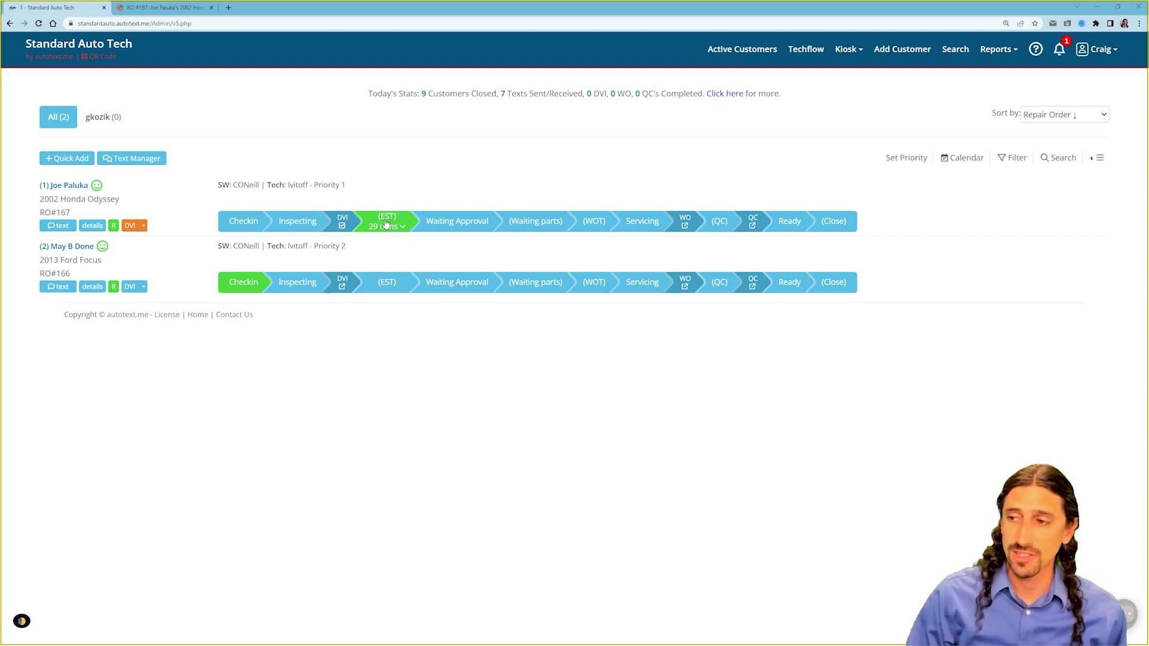
mouse_move(131, 229)
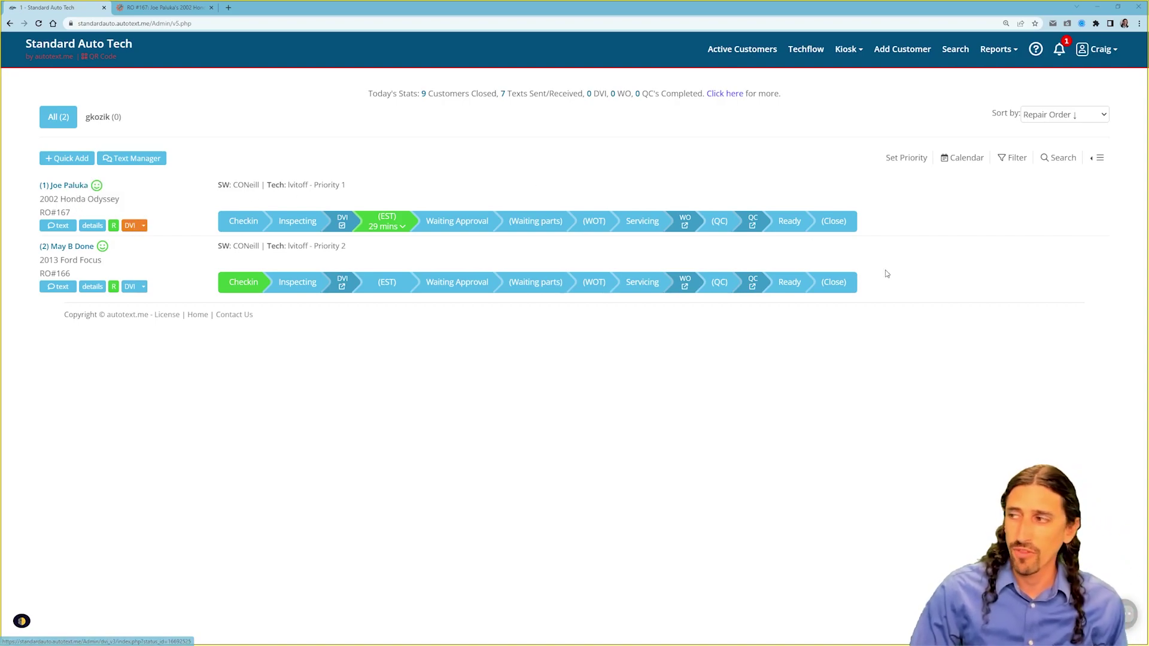
click(1068, 55)
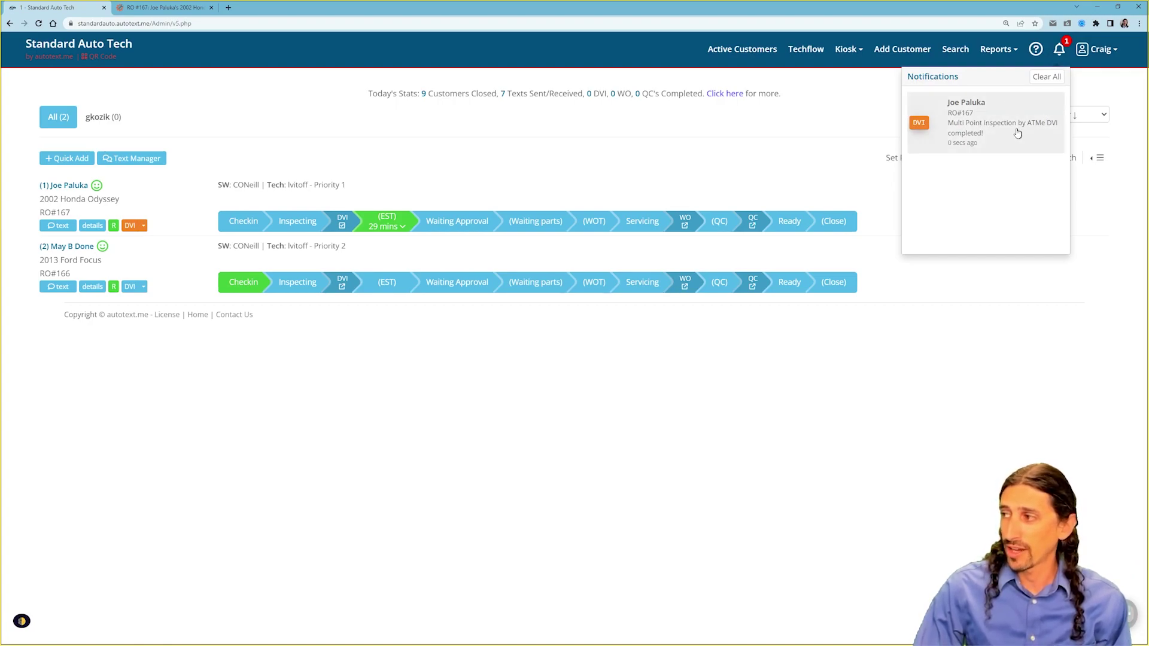
click(1042, 79)
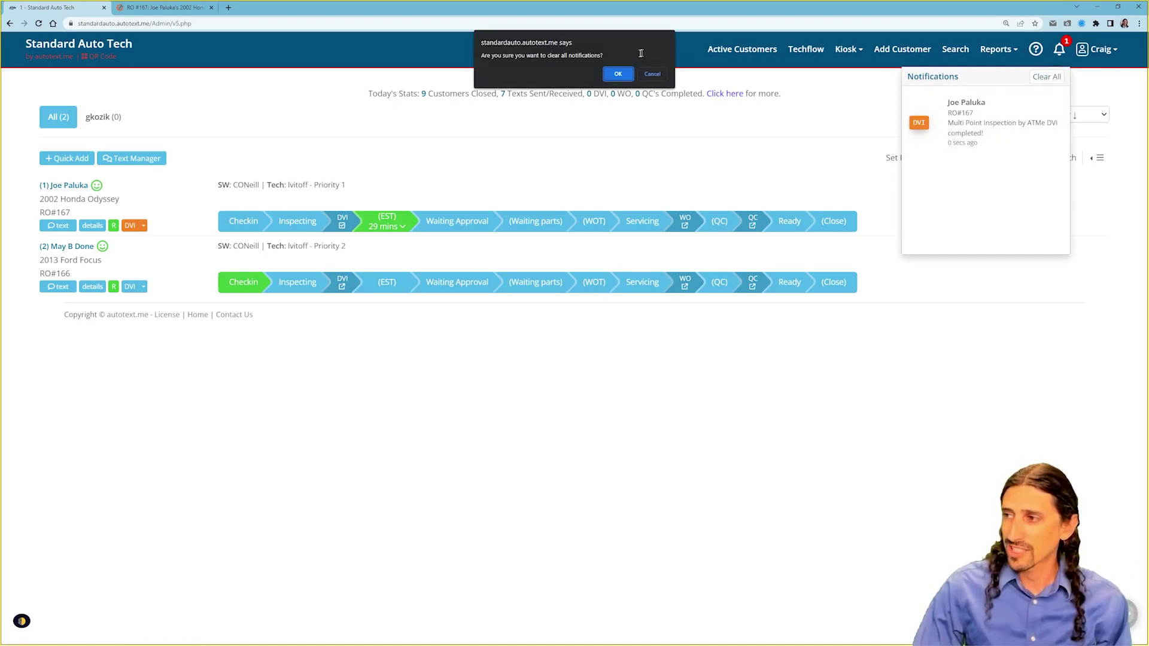
click(619, 73)
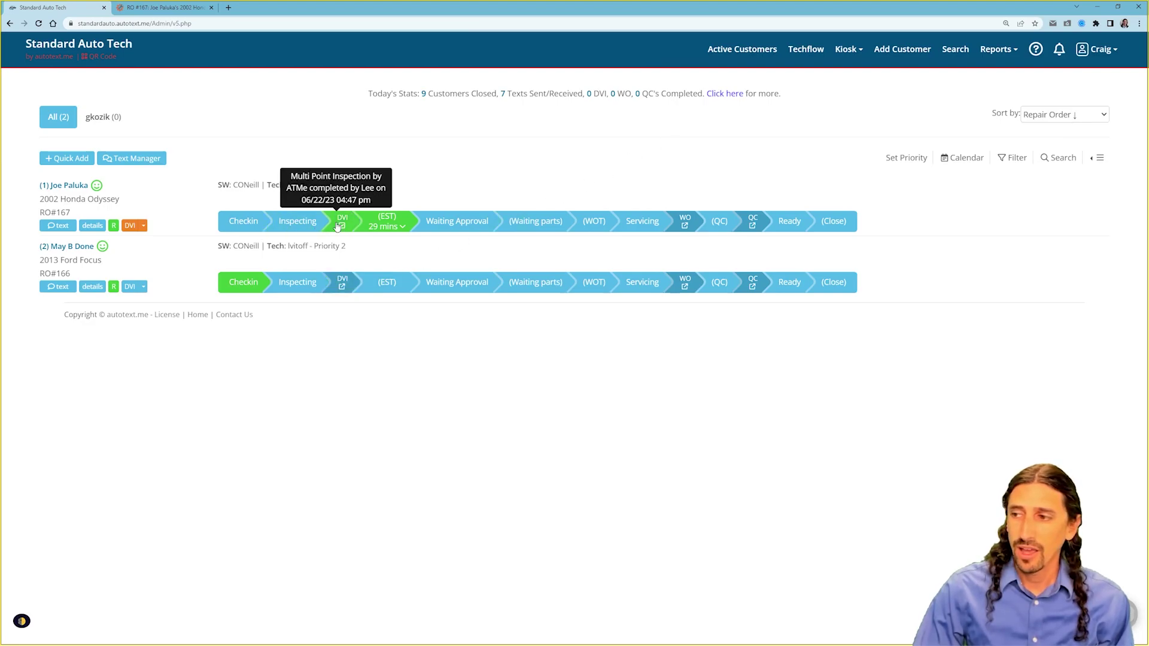
Open the 2002 Honda Odyssey's DVI, then switch to Tekmetric and review the findings transferred to the repair order's inspection.
click(127, 228)
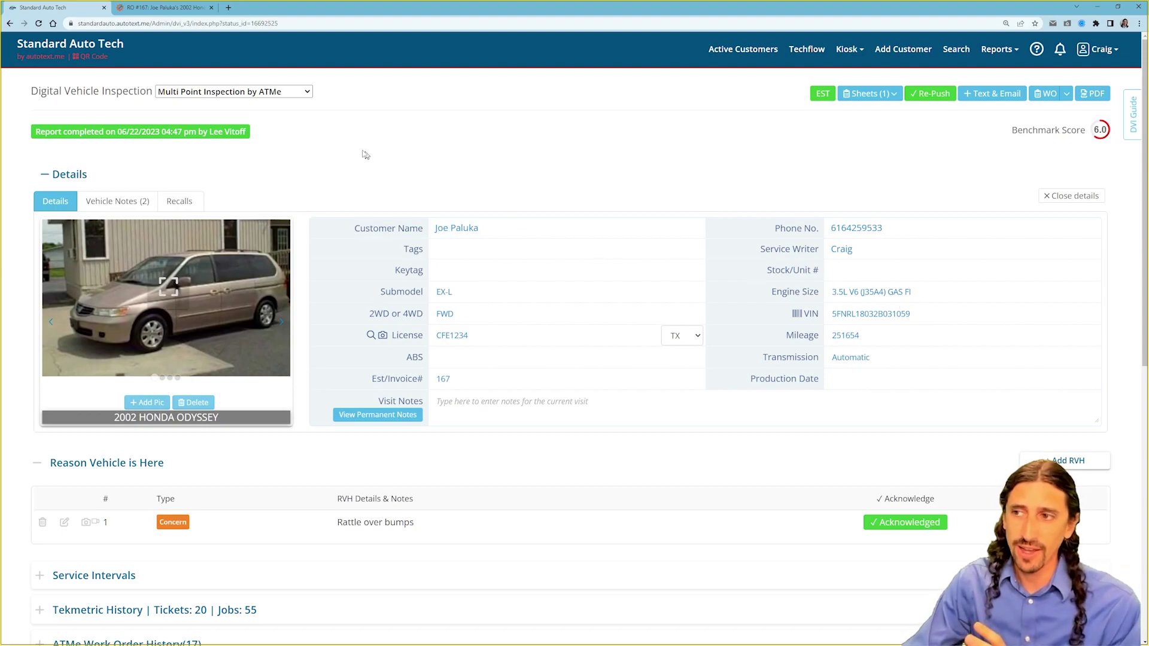
click(192, 7)
click(226, 112)
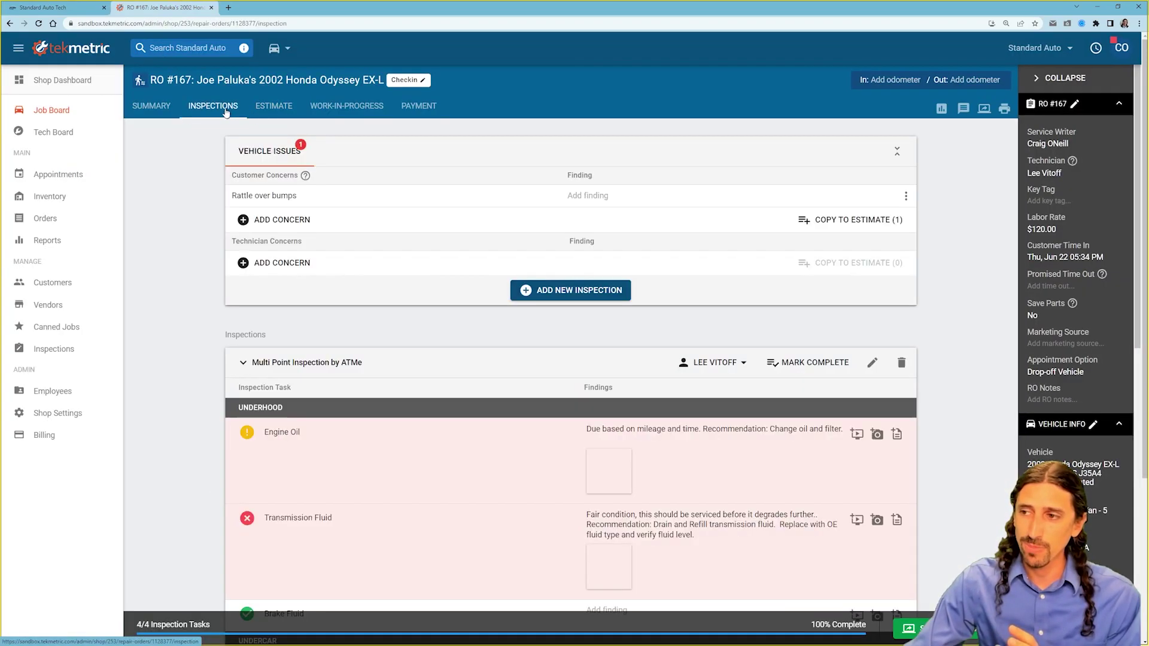
scroll(397, 451, down, 3)
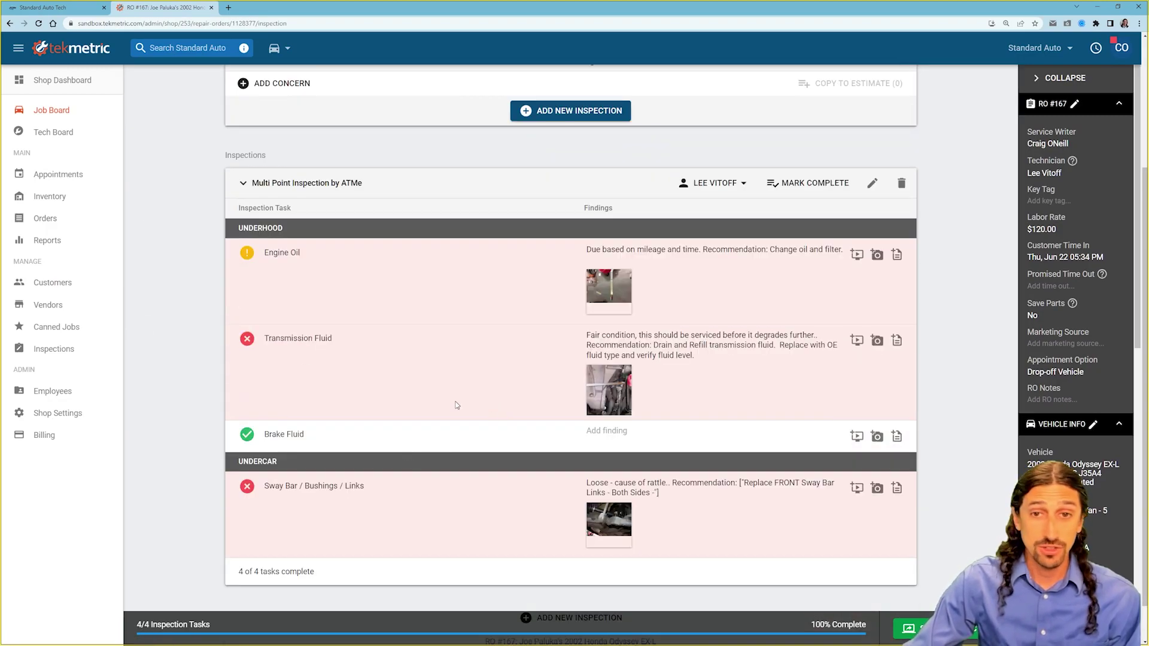
Switch back to the autotext.me inspection and review the findings and photos in the Underhood section.
click(46, 6)
scroll(590, 352, down, 8)
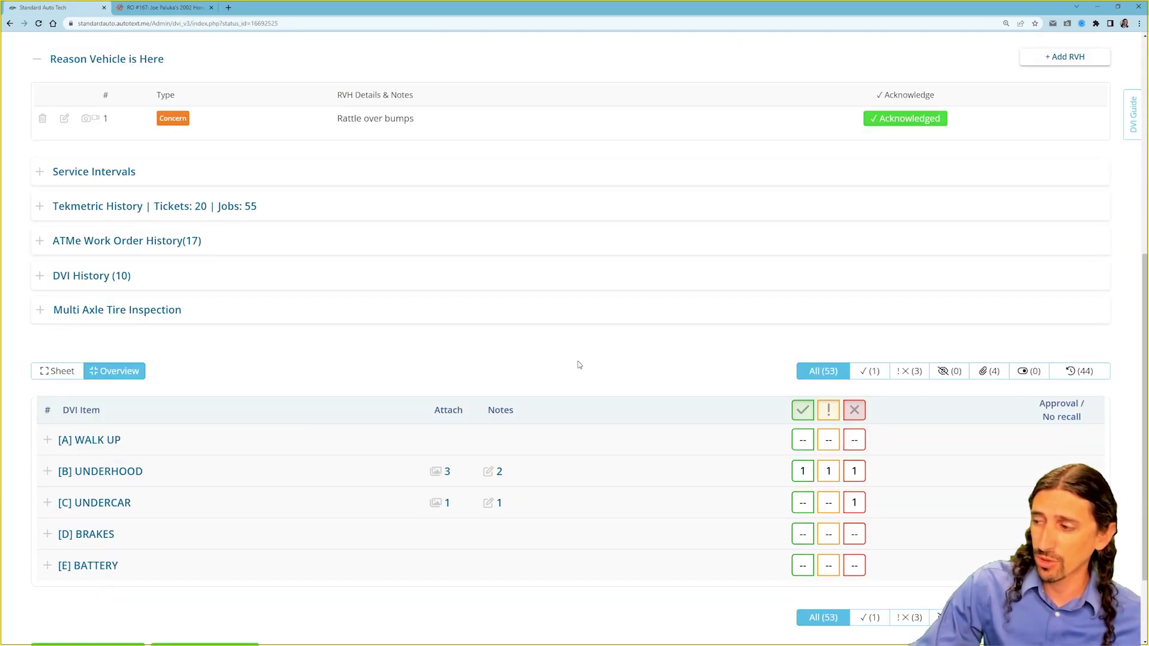
click(591, 376)
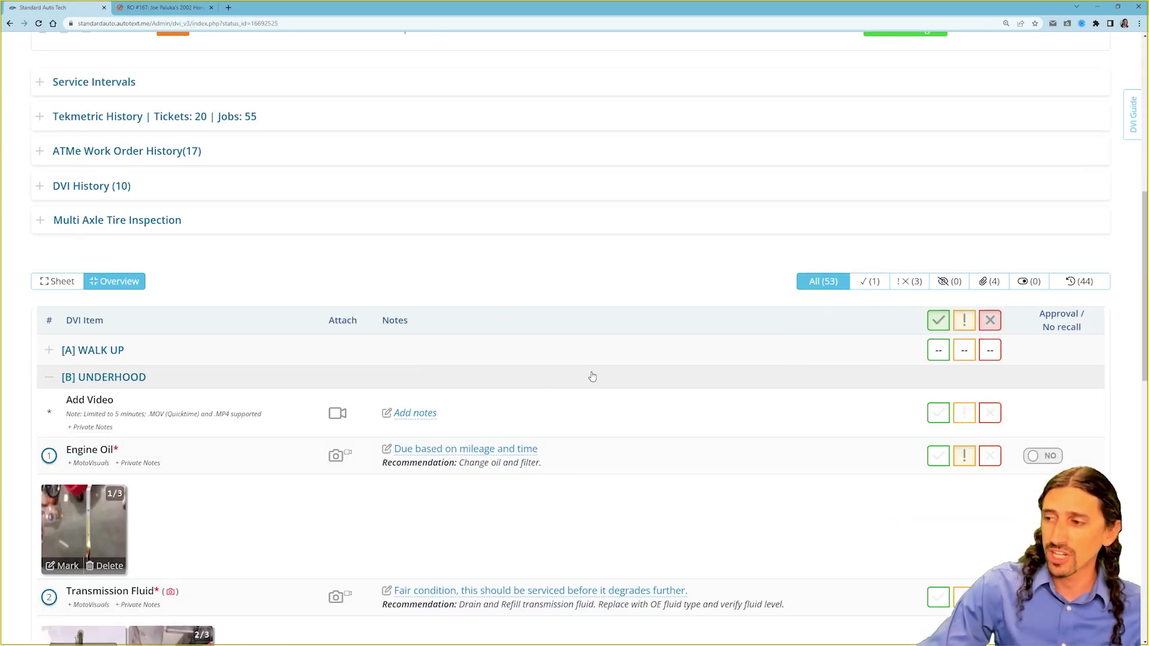
scroll(581, 385, down, 3)
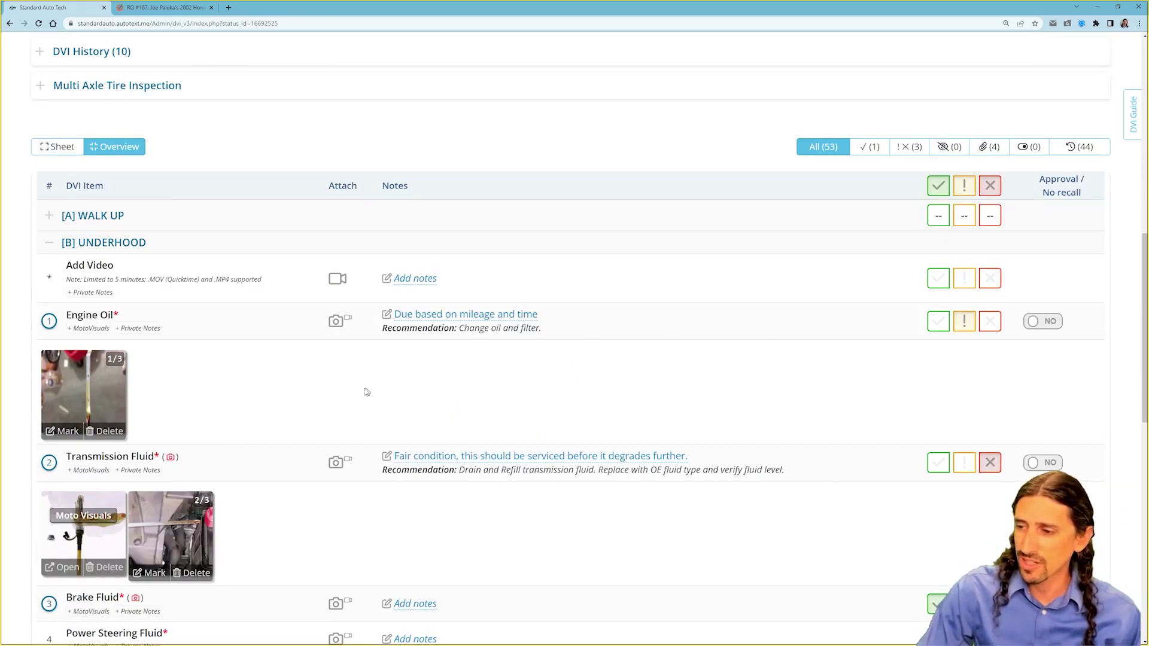
scroll(495, 378, down, 3)
scroll(548, 359, down, 1)
scroll(422, 389, down, 9)
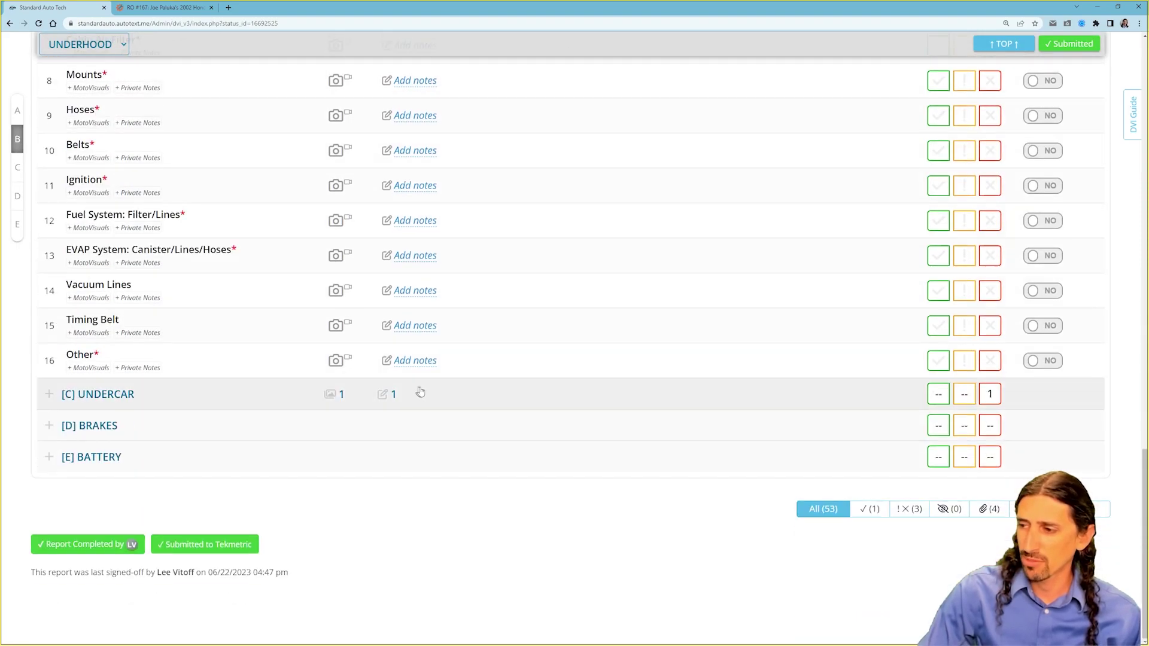
In the Undercar section, change the Sway Bar / Bushings / Links note to "Loose - Boot torn, and bad link cause of rattle.".
click(417, 393)
scroll(366, 406, down, 3)
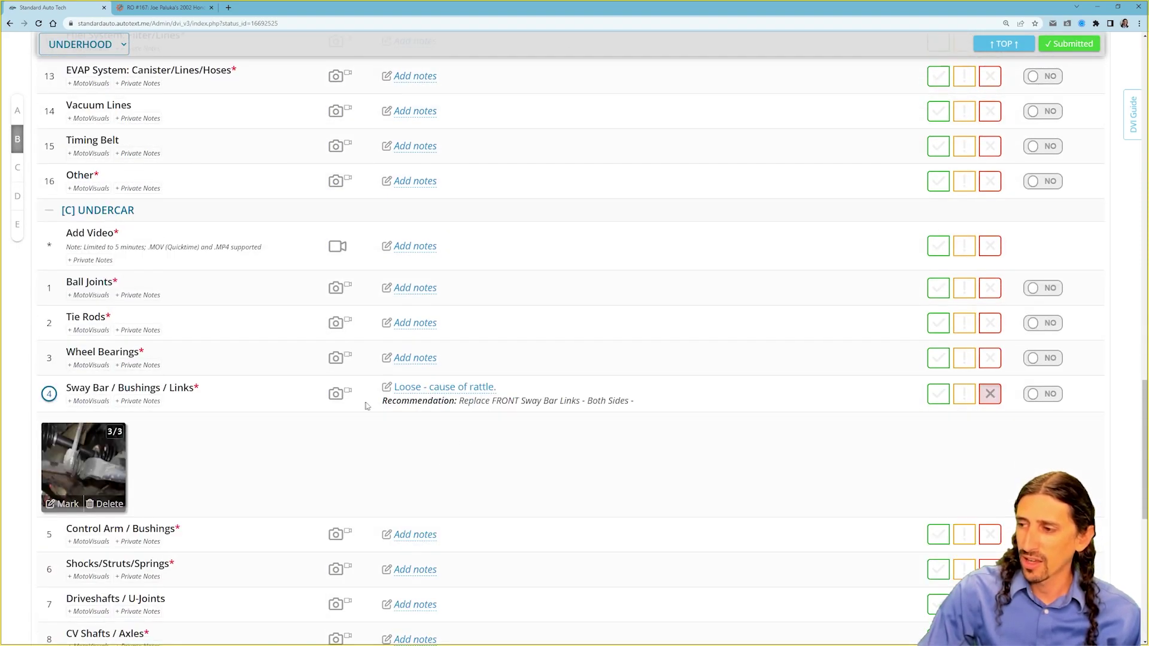
click(450, 389)
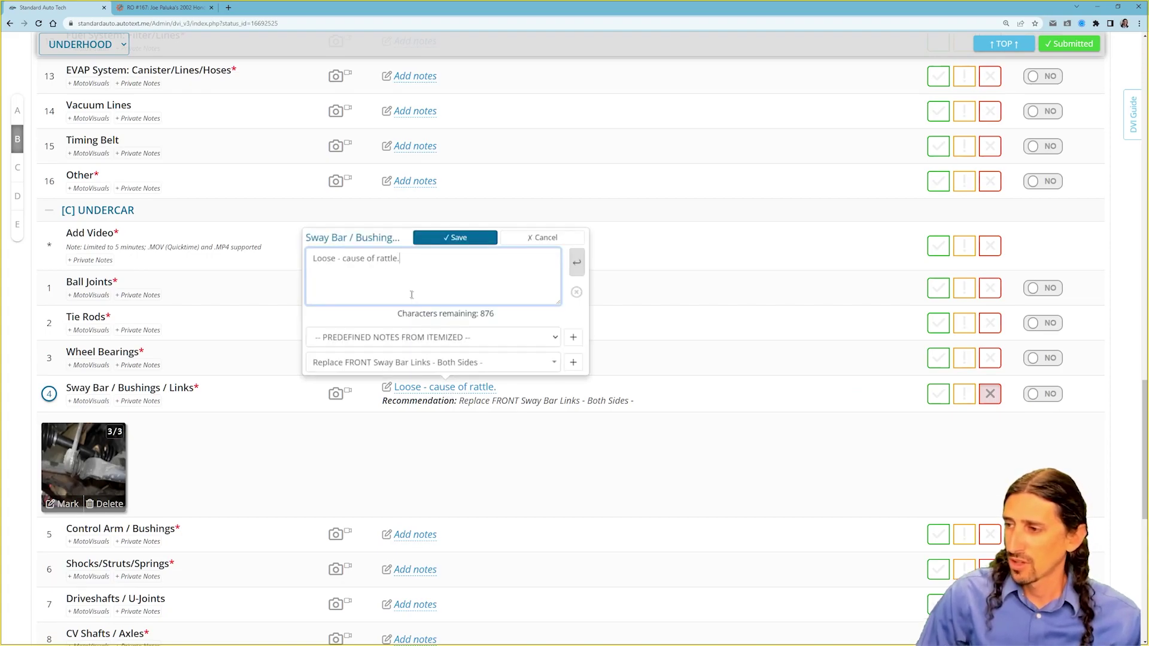
text(Boot torn, )
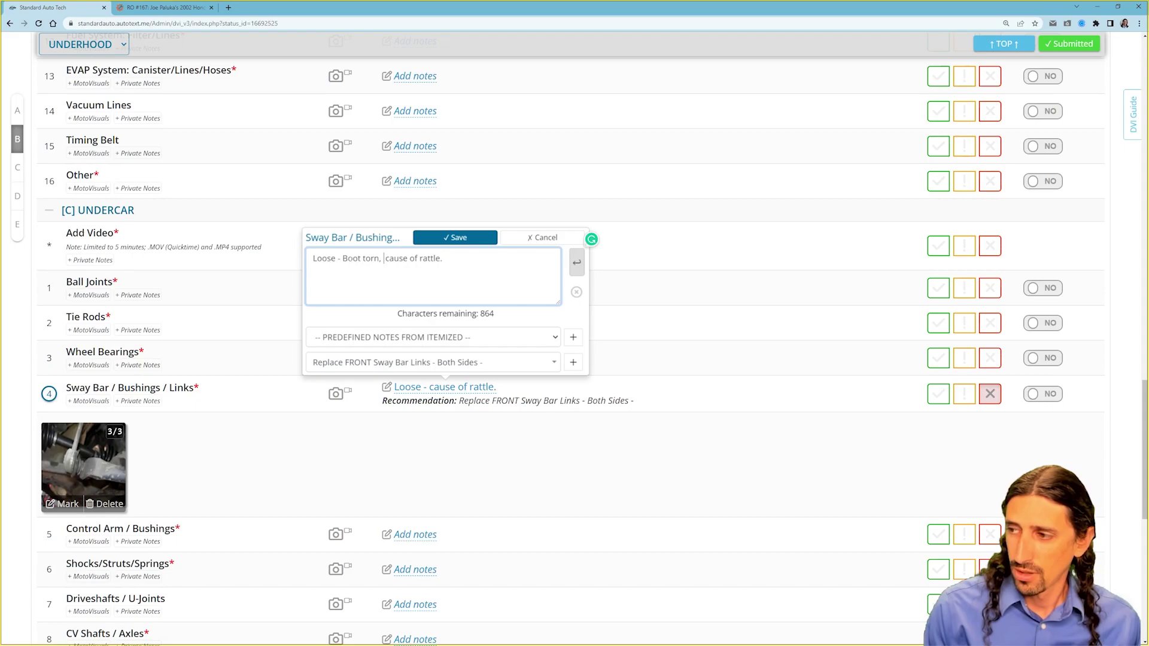
text(and bad link)
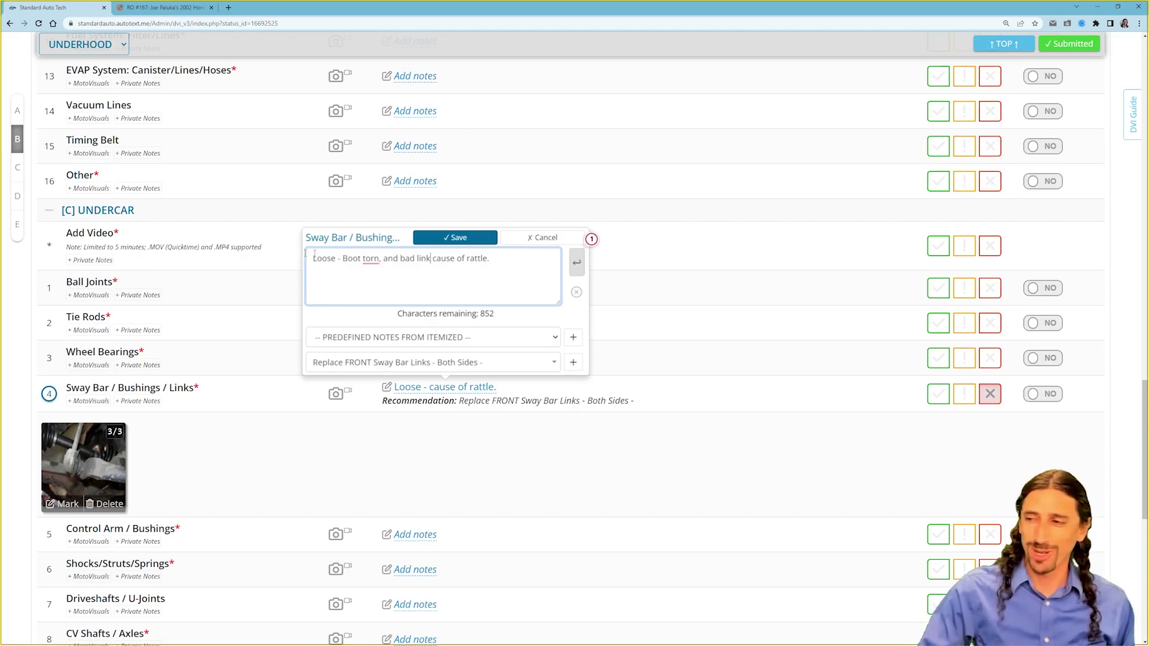
right_click(371, 258)
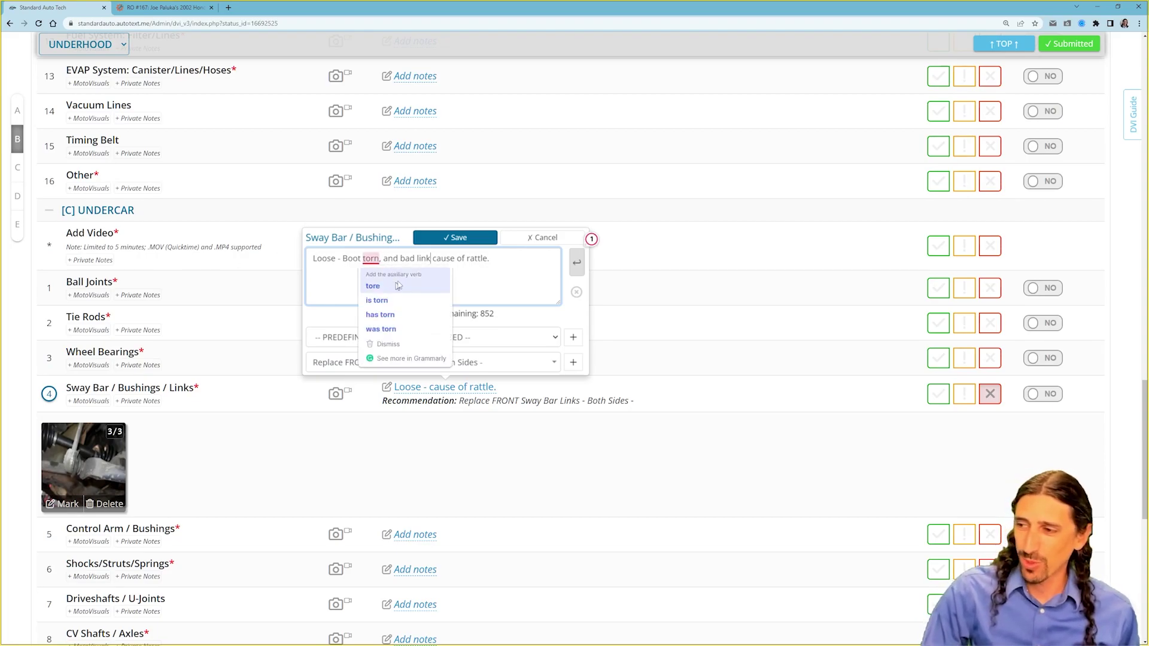
click(500, 263)
click(486, 238)
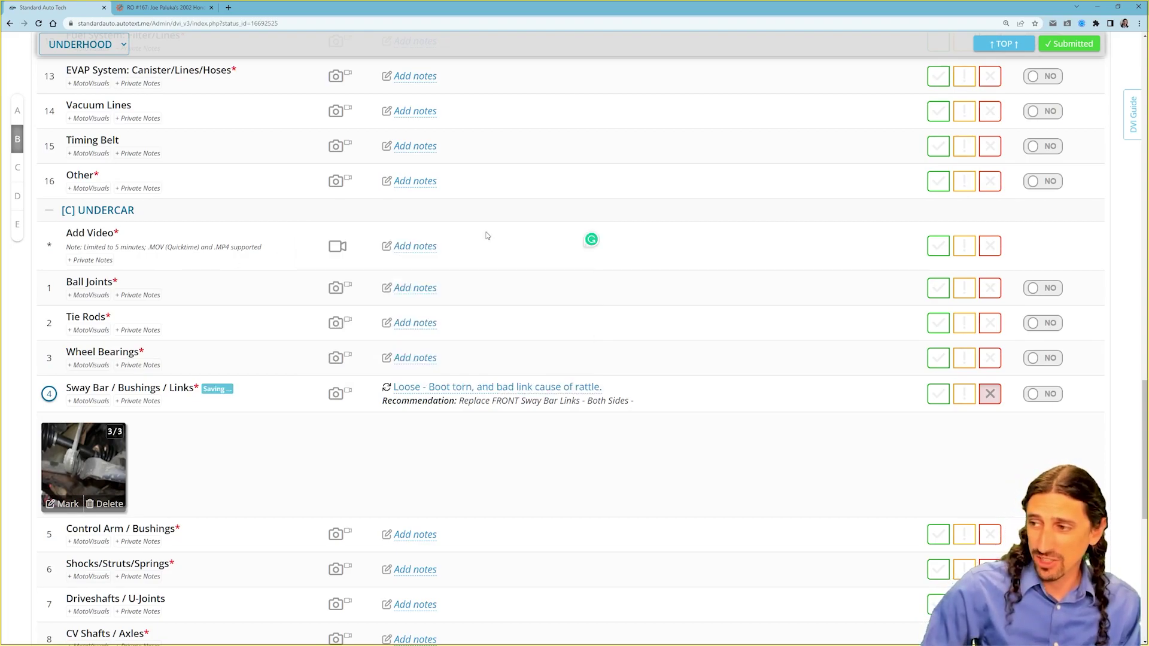
Review the change history of the Sway Bar / Bushings / Links item and close it.
click(49, 396)
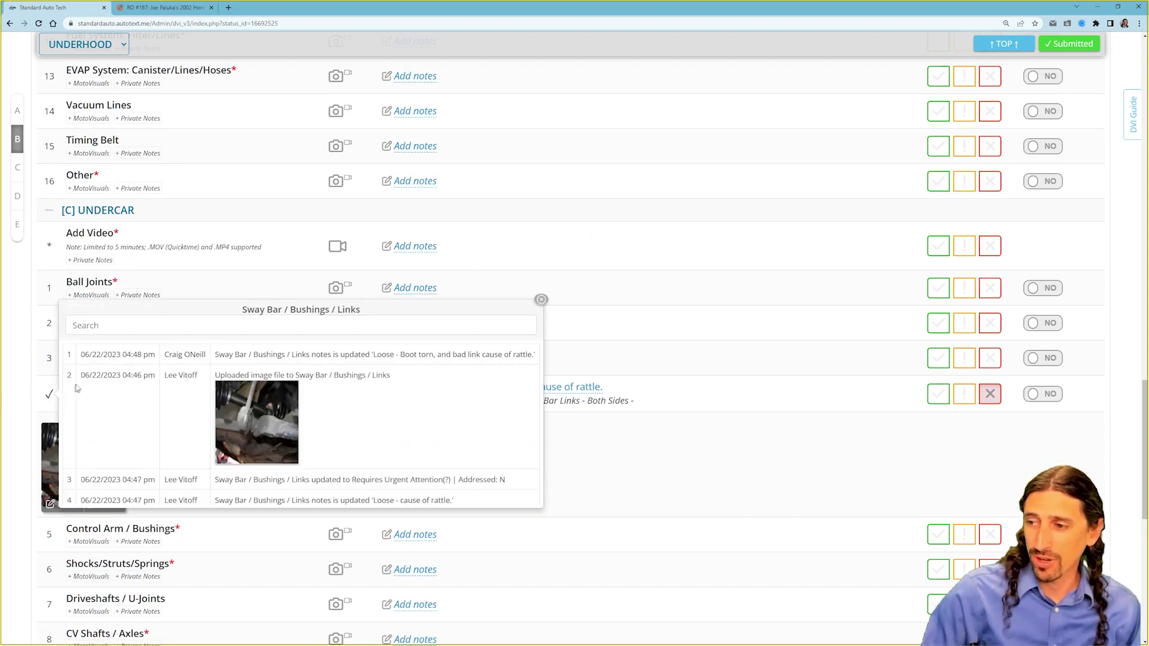
mouse_move(164, 355)
mouse_down()
mouse_move(192, 355)
mouse_move(172, 375)
mouse_up()
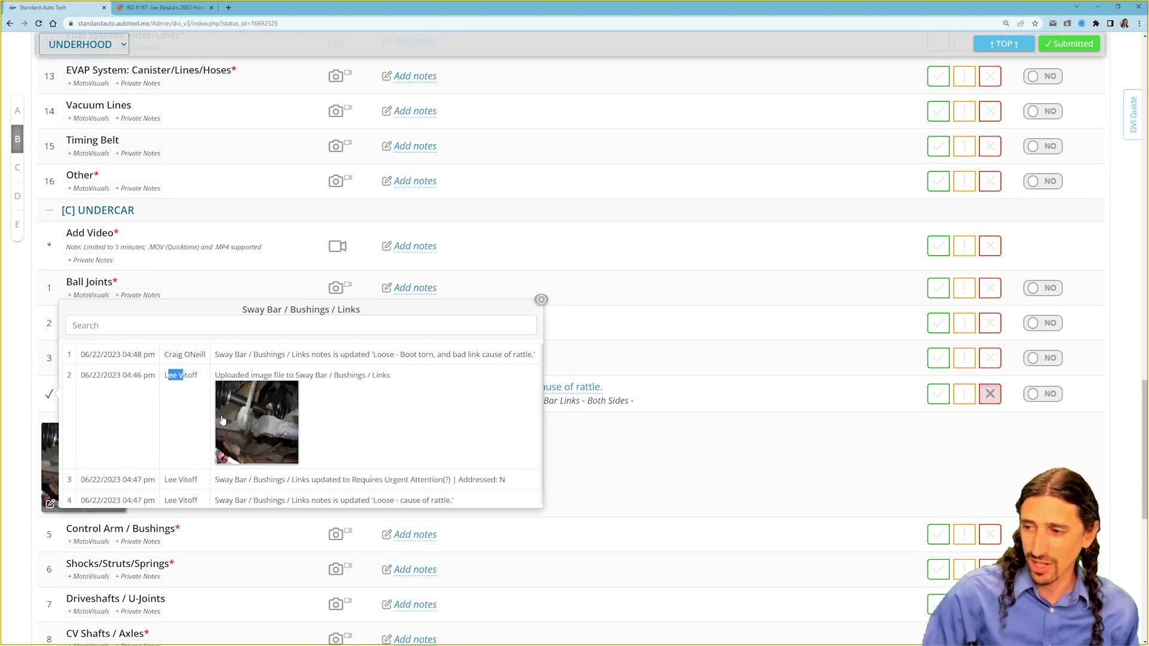
scroll(222, 420, down, 1)
click(542, 300)
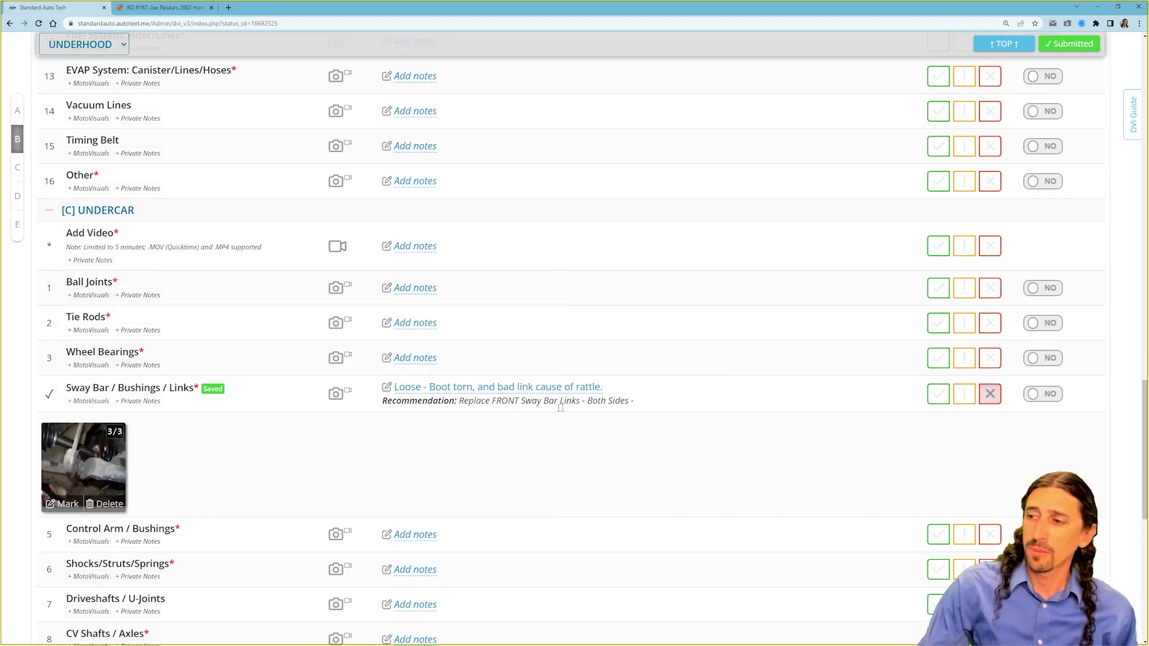
Tag the Sway Bar / Bushings / Links finding to the "Rattle over bumps" concern under Reason Vehicle is Here.
drag(1143, 478, 1148, 110)
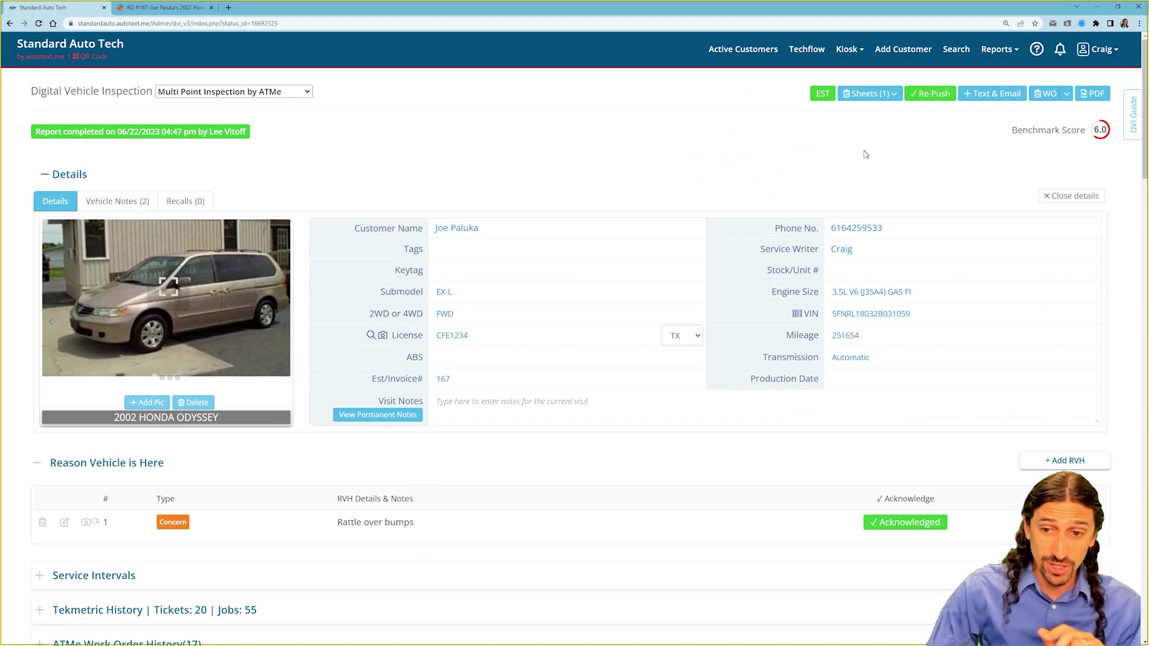
scroll(355, 397, down, 3)
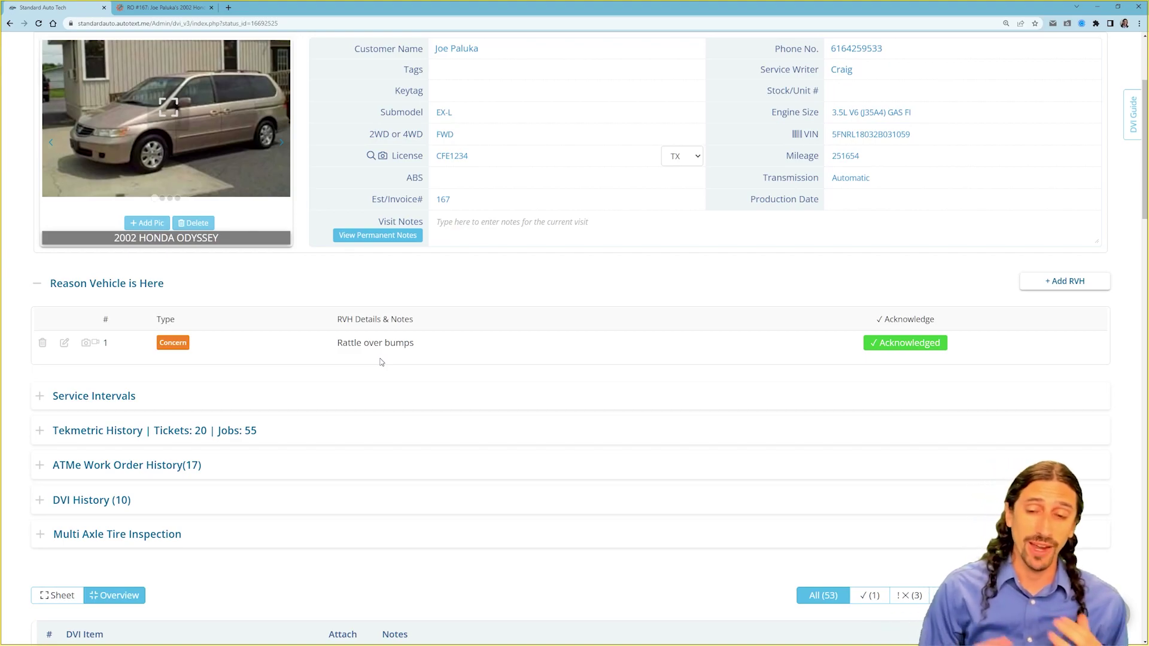
click(65, 342)
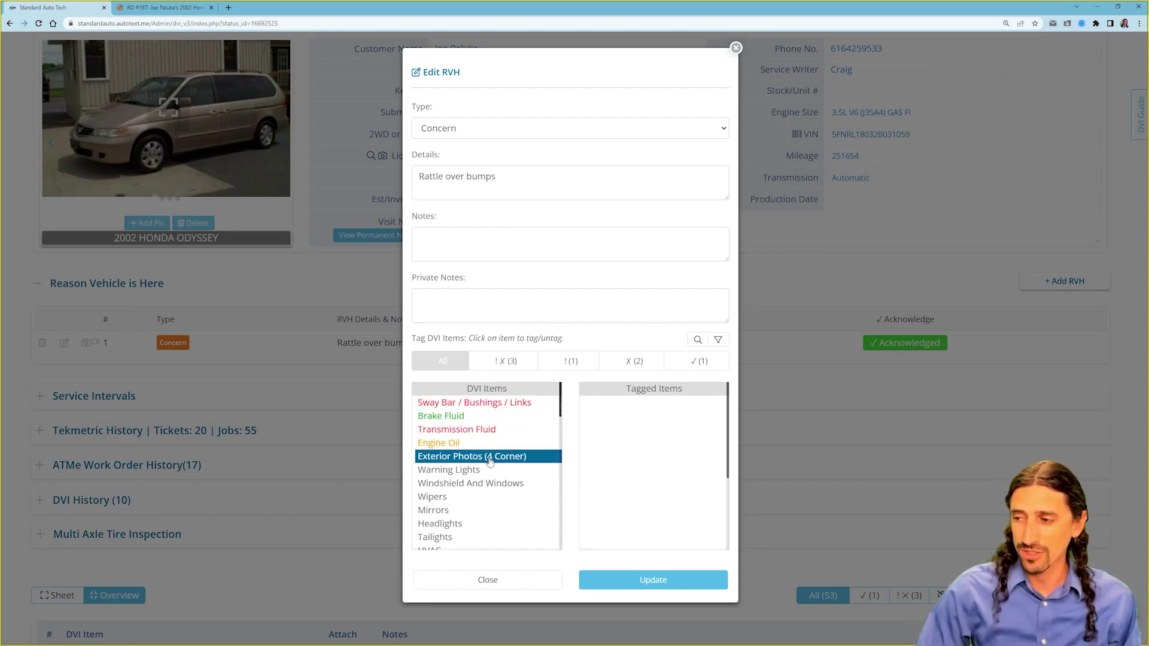
click(523, 408)
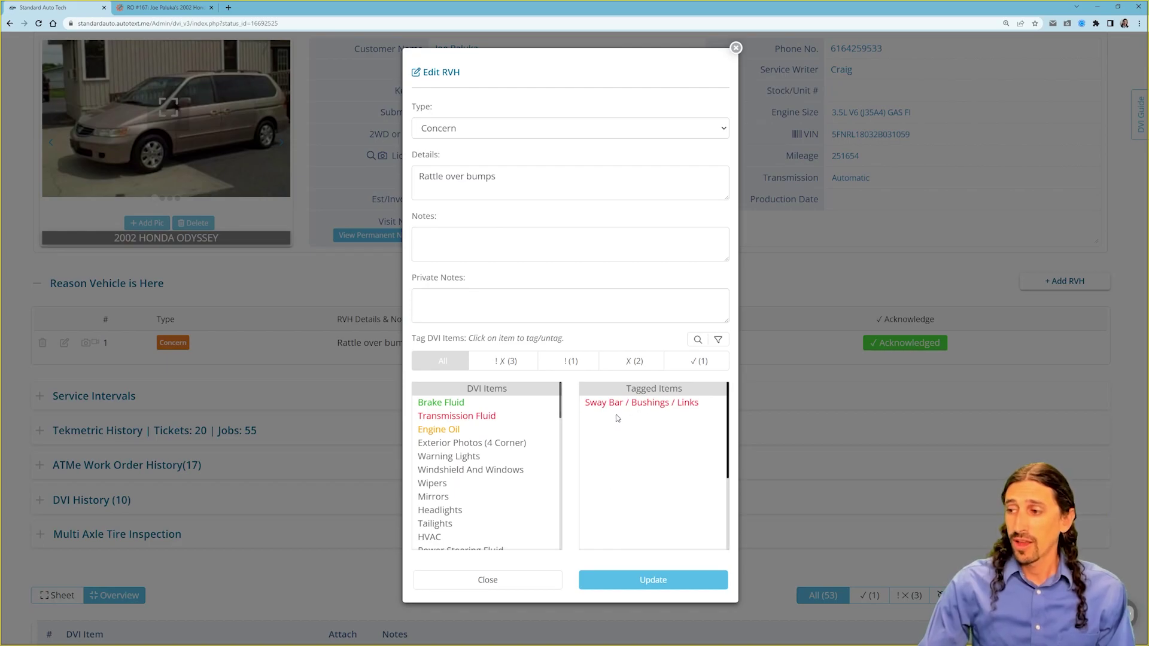
click(644, 589)
Check the linked sway bar finding in the inspection and resubmit the DVI to Tekmetric.
scroll(334, 363, down, 10)
scroll(334, 364, down, 10)
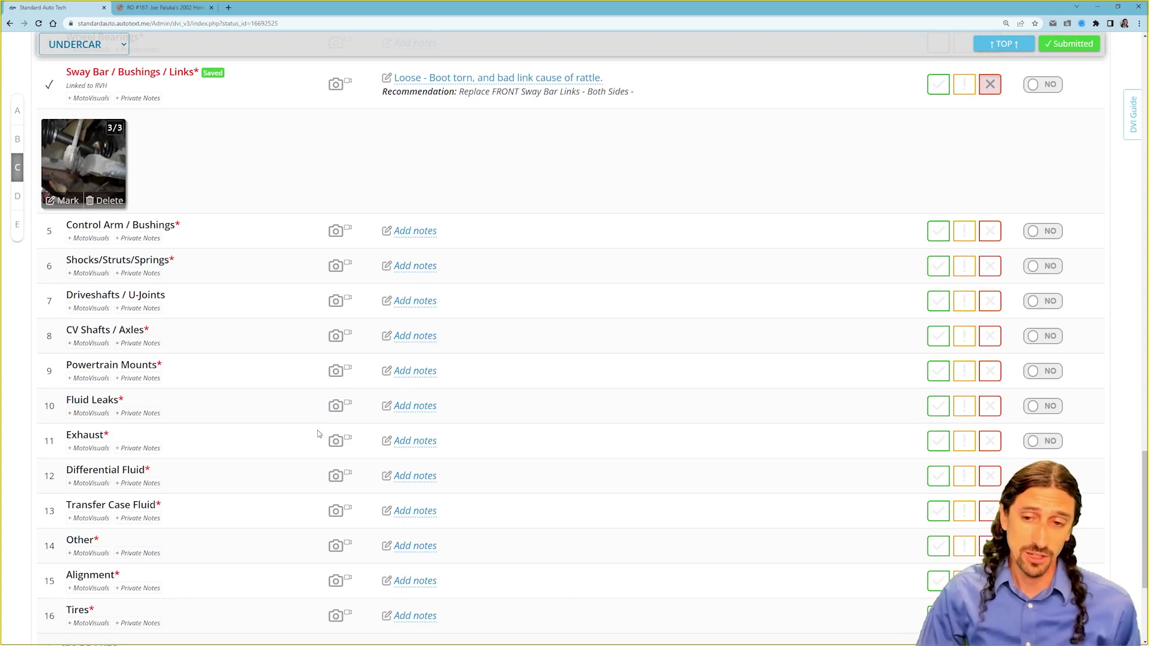
scroll(431, 368, up, 20)
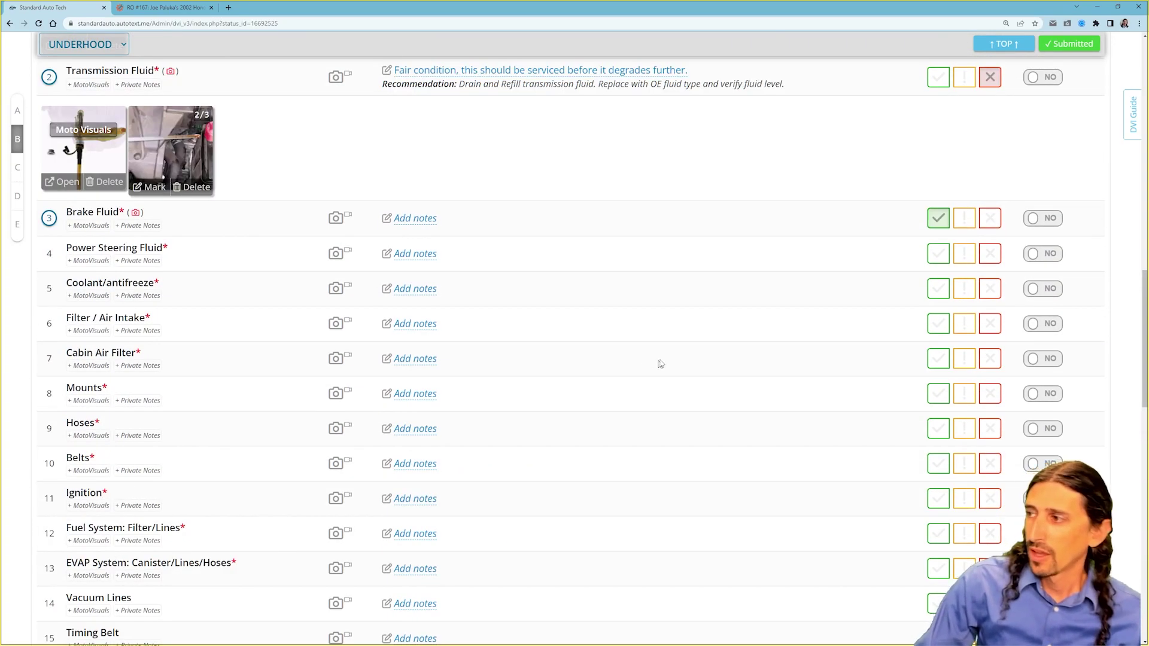
scroll(836, 296, up, 5)
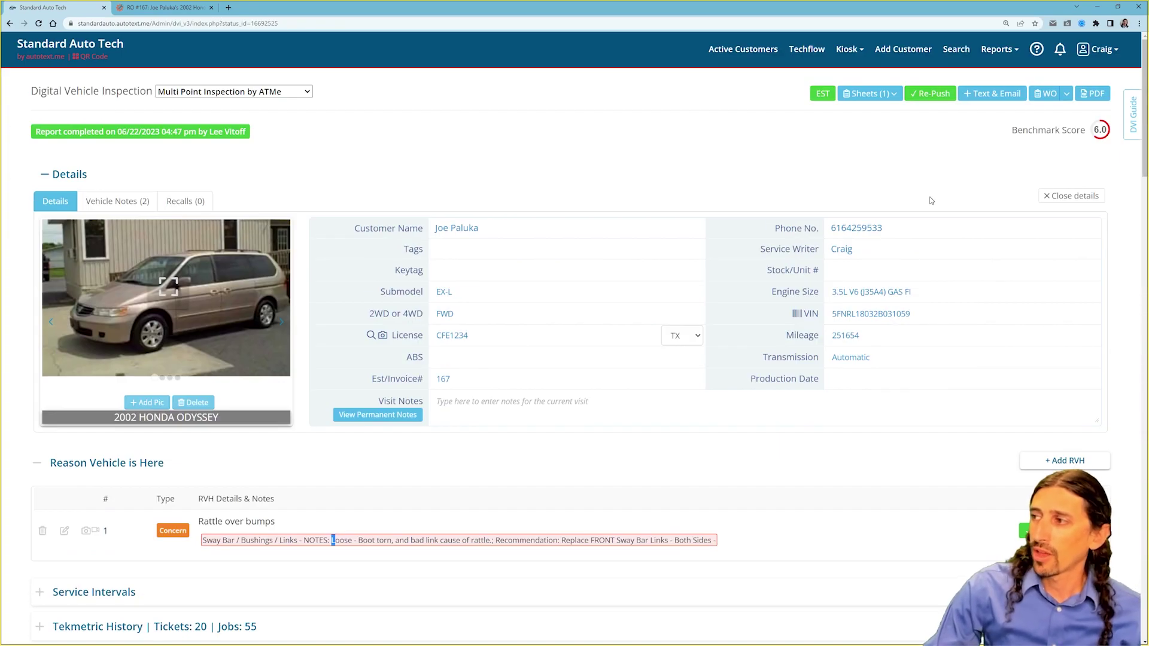
click(932, 96)
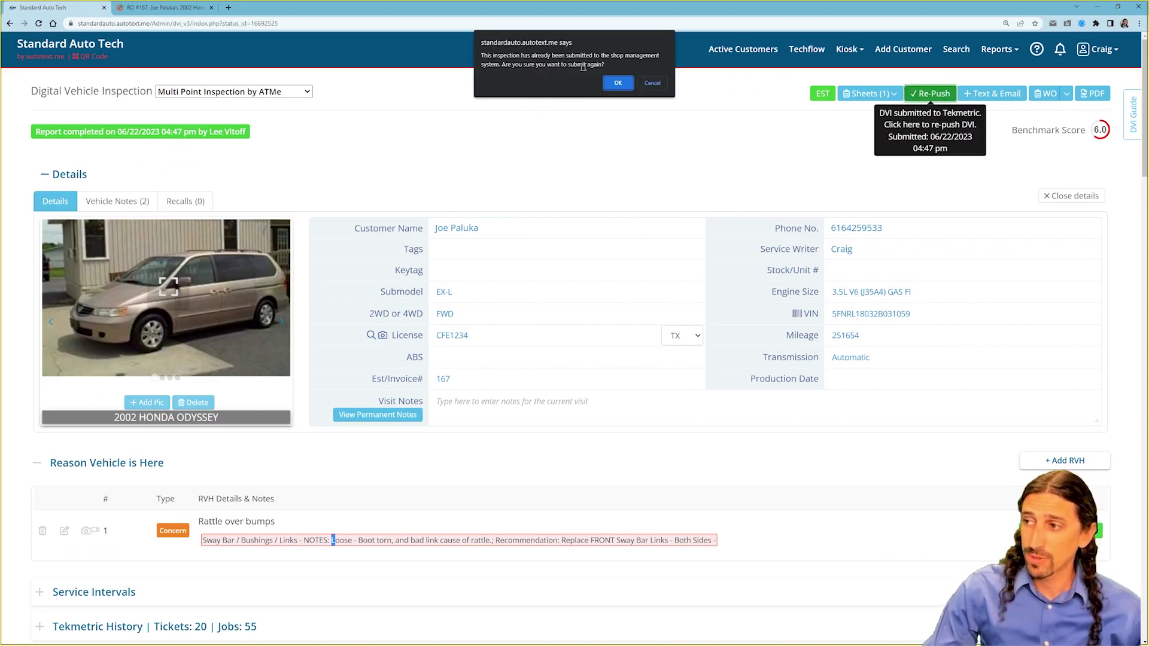
click(618, 83)
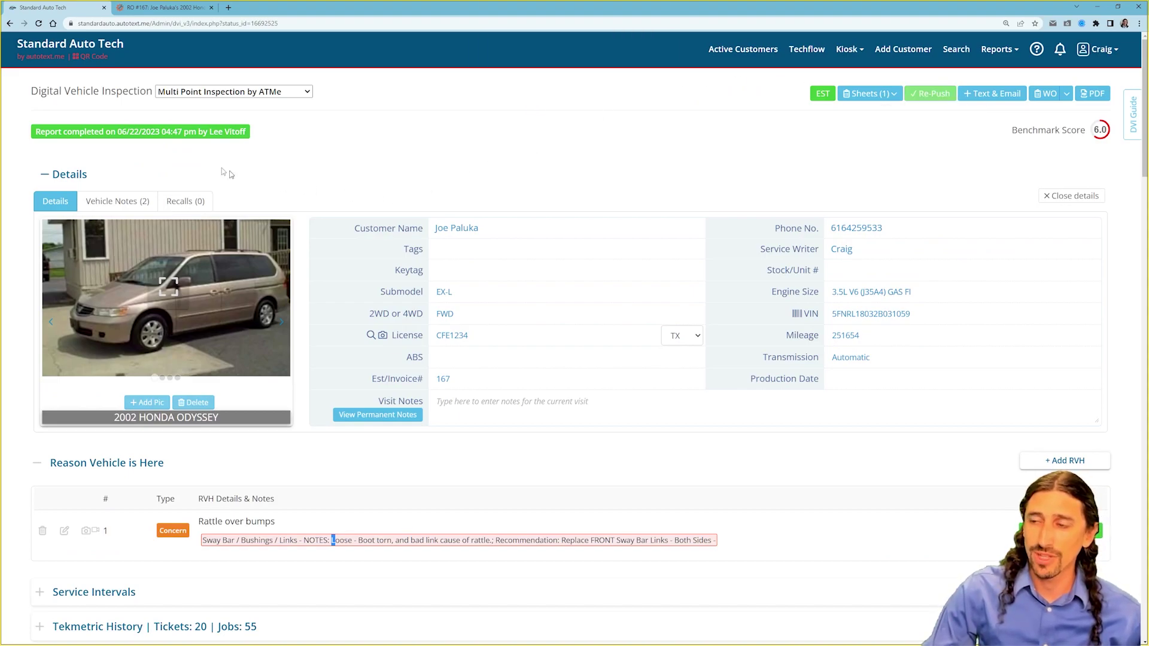
Switch to Tekmetric, reload the repair order's inspection, and review the resubmitted sway bar finding and the Technician Concerns section.
click(159, 8)
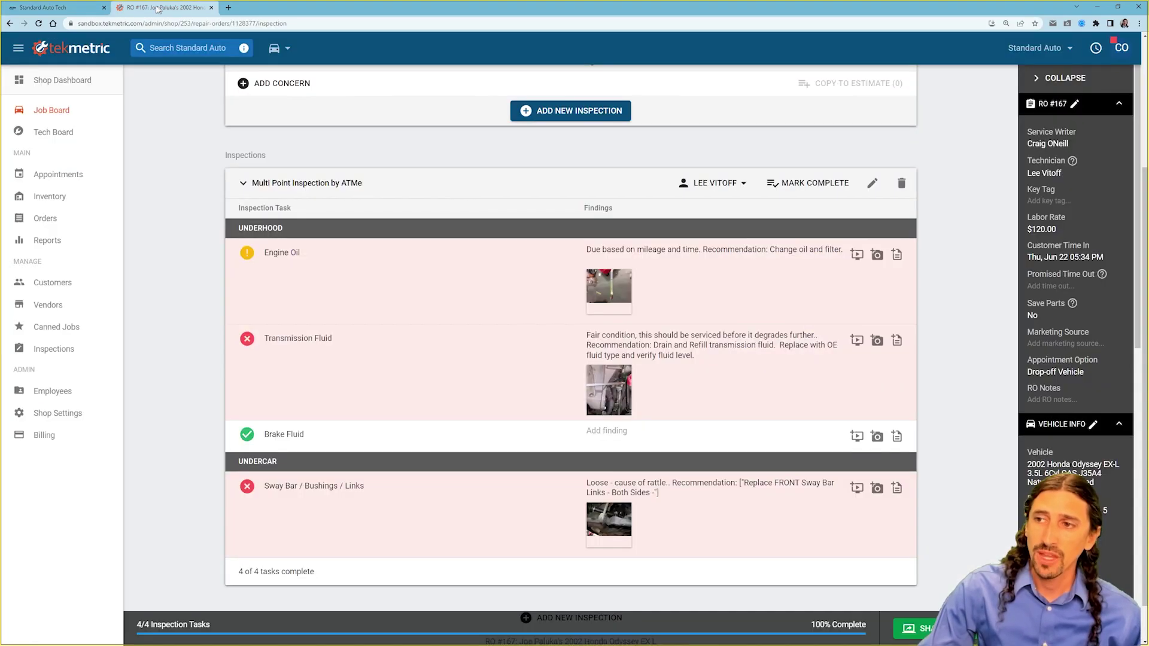
click(39, 23)
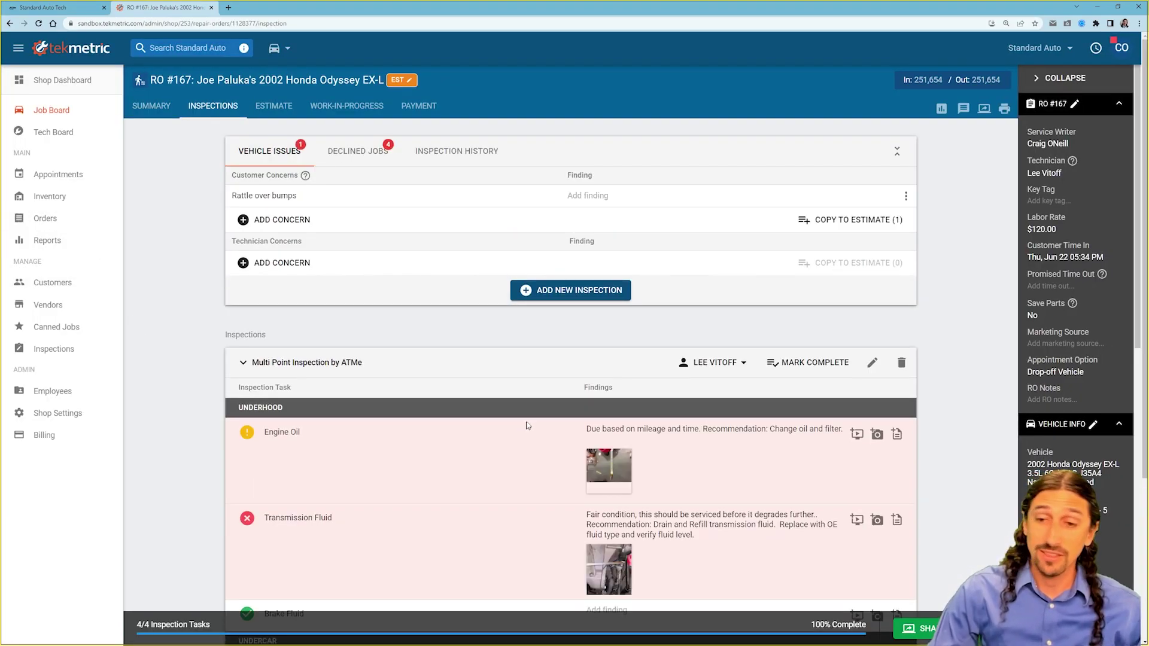
scroll(759, 435, down, 4)
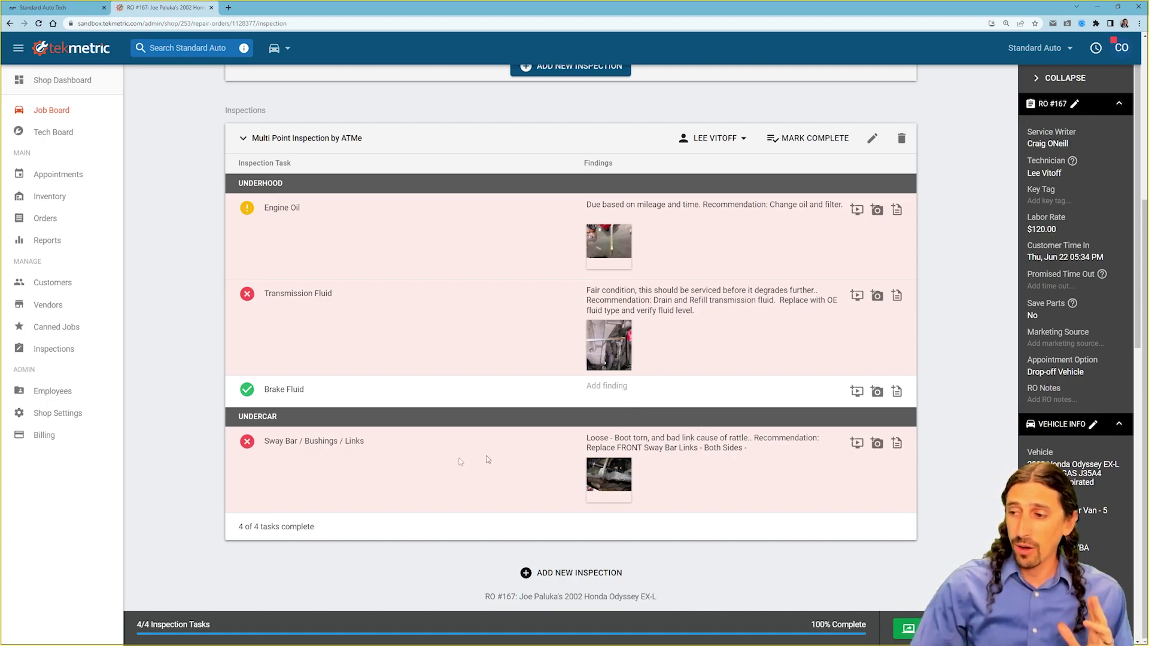
scroll(391, 251, up, 4)
drag(249, 241, 292, 241)
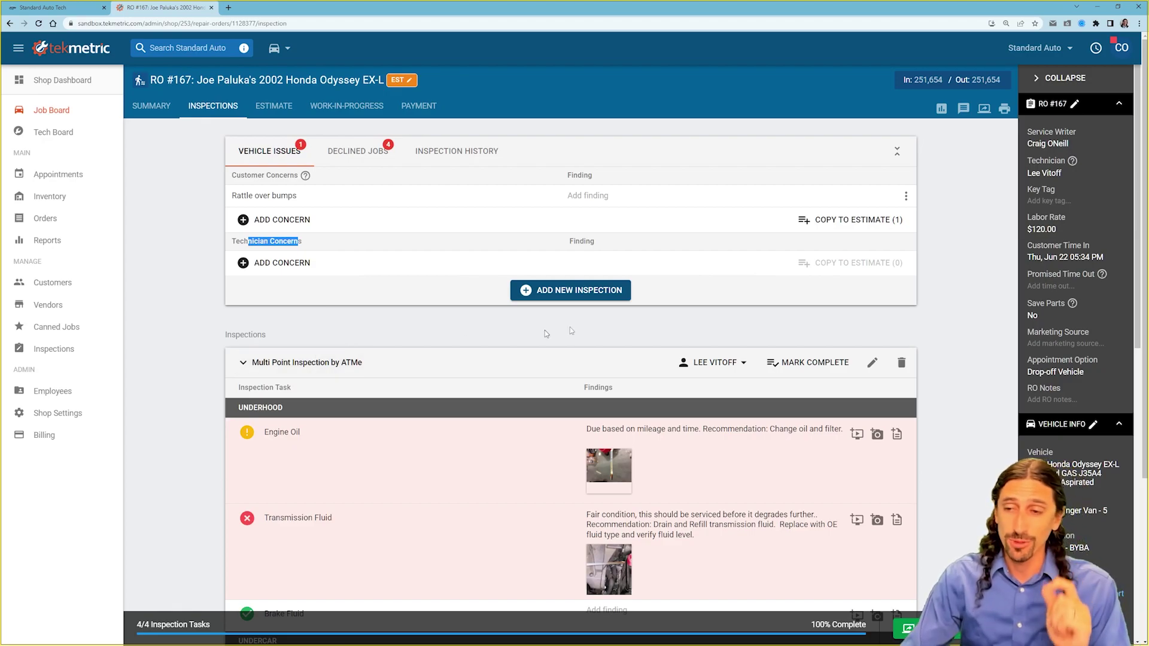
Bring the inspection findings into Technician Concerns, copy the three concerns to the estimate and review its jobs.
click(872, 363)
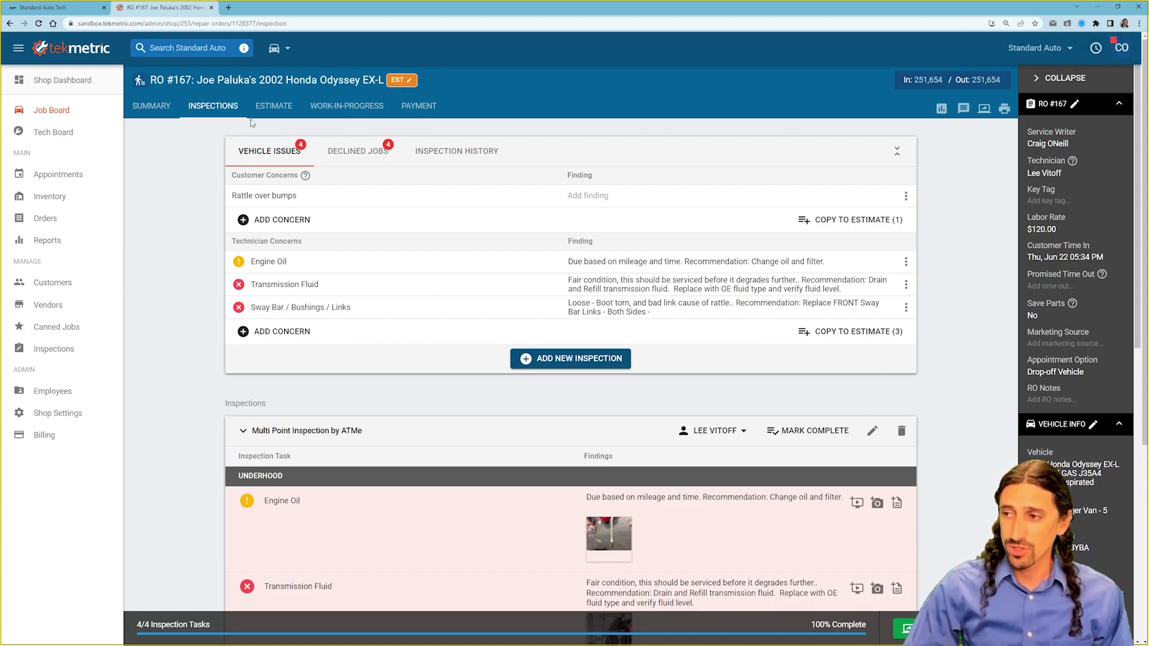
click(274, 105)
click(876, 330)
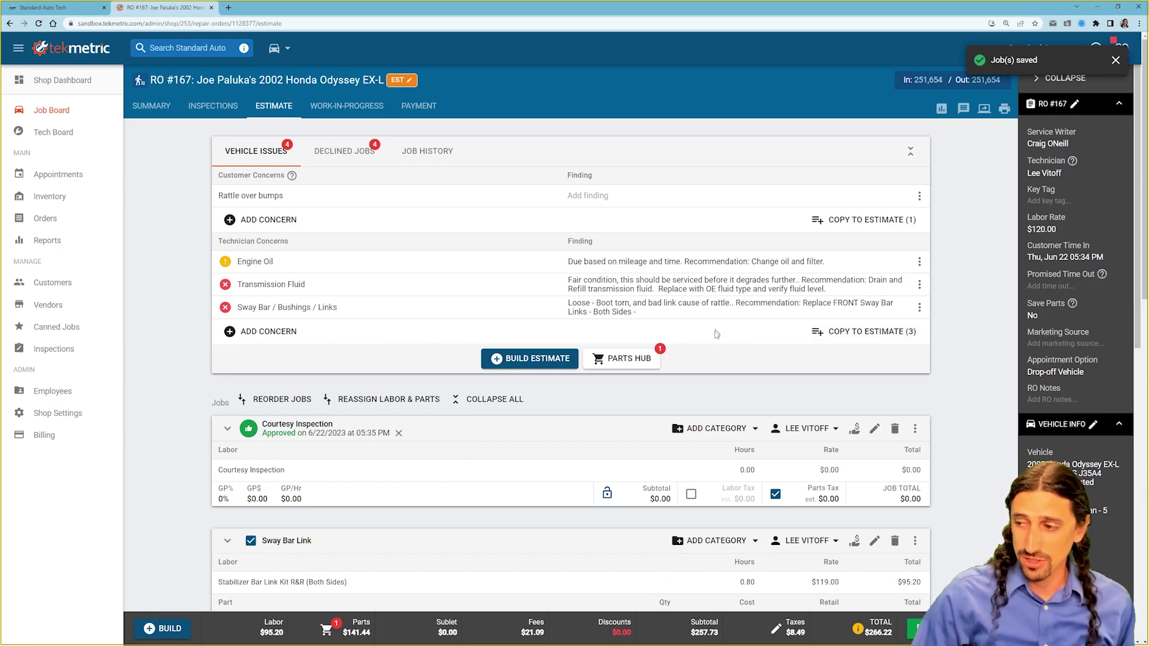
scroll(719, 329, down, 10)
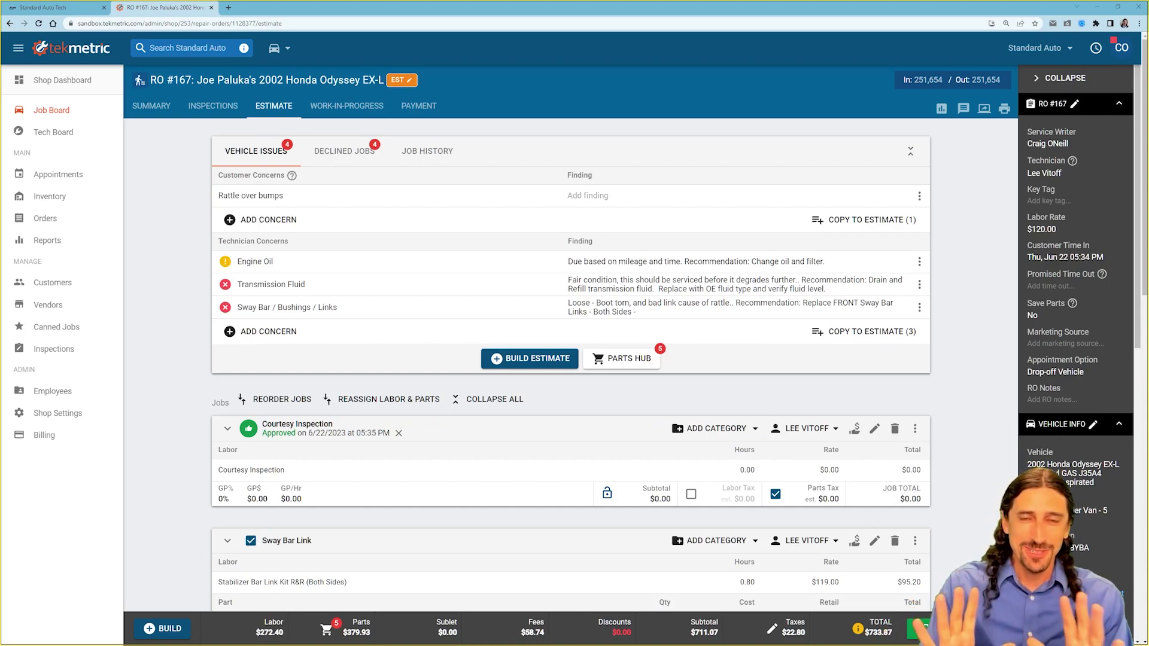
Leave the repair order for the job board, switch back to autotext.me and open the 2002 Honda Odyssey's DVI.
click(87, 109)
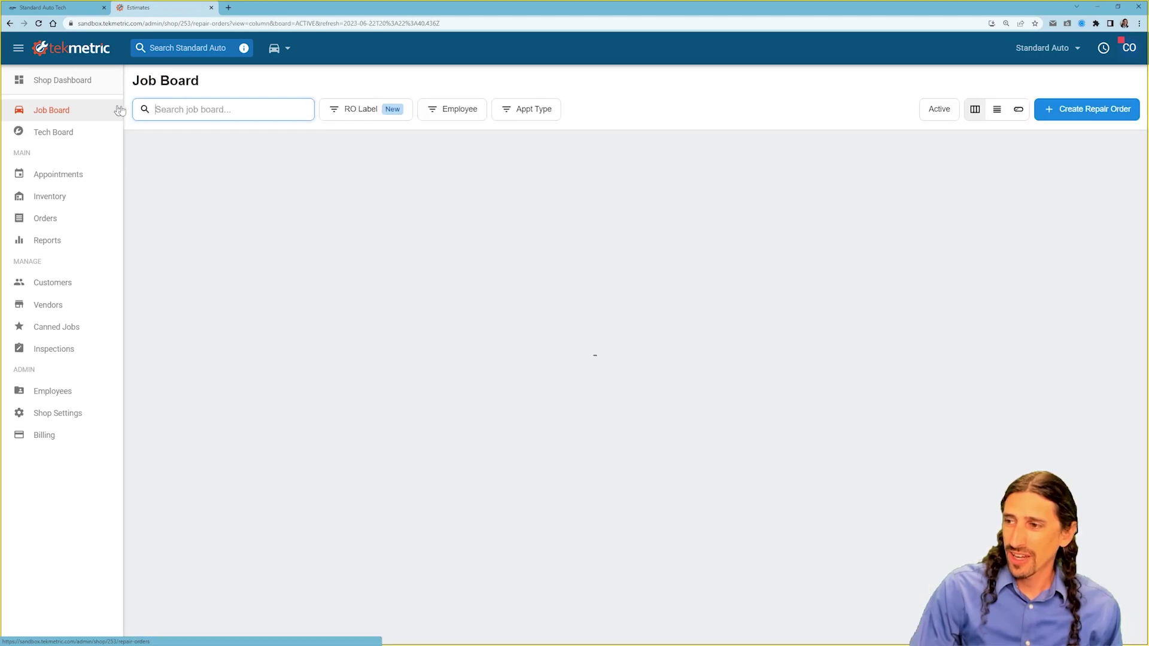
click(43, 8)
click(73, 47)
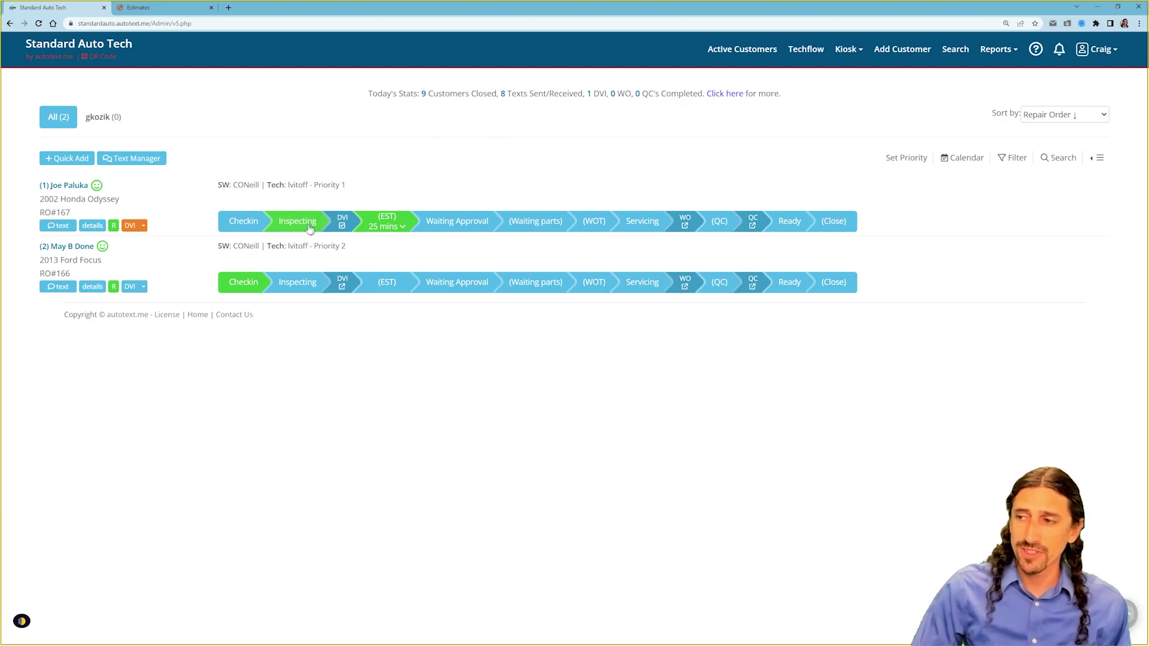
click(131, 226)
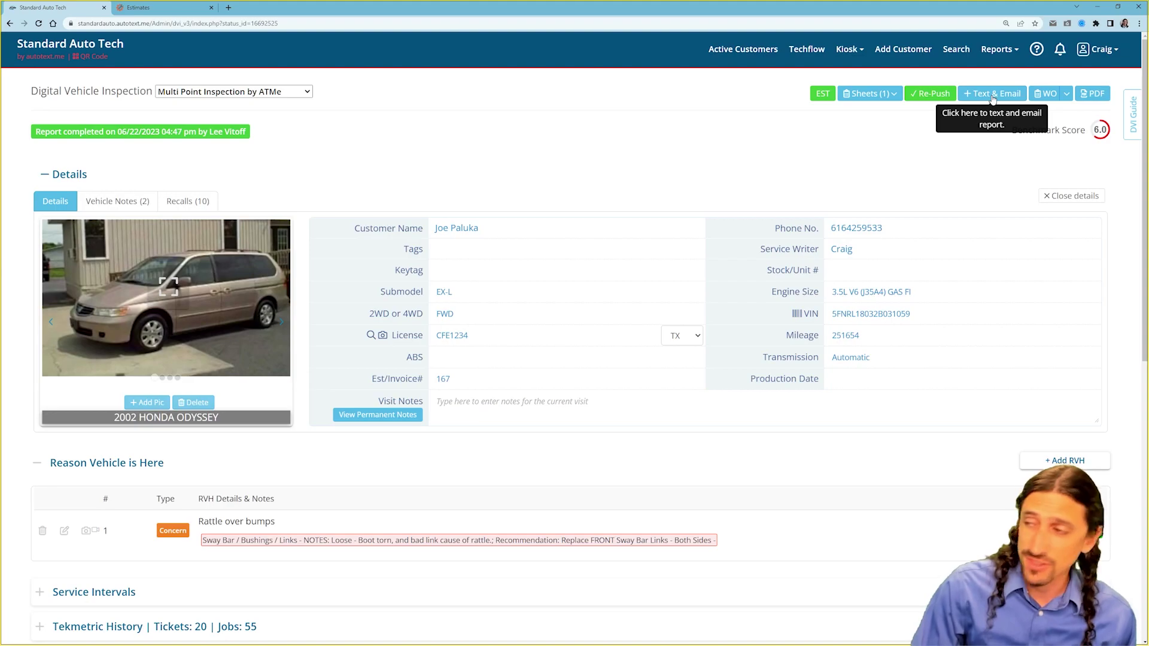
Send the inspection report to the customer by text and email with the prepared message, and check when it was sent.
click(993, 95)
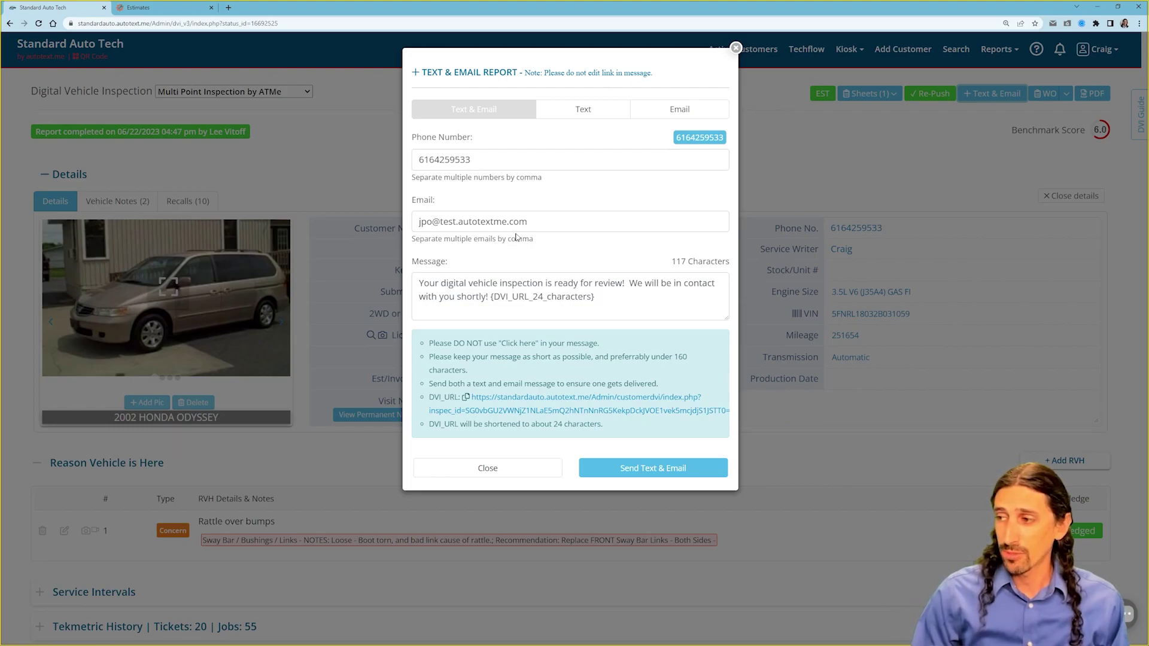
click(669, 471)
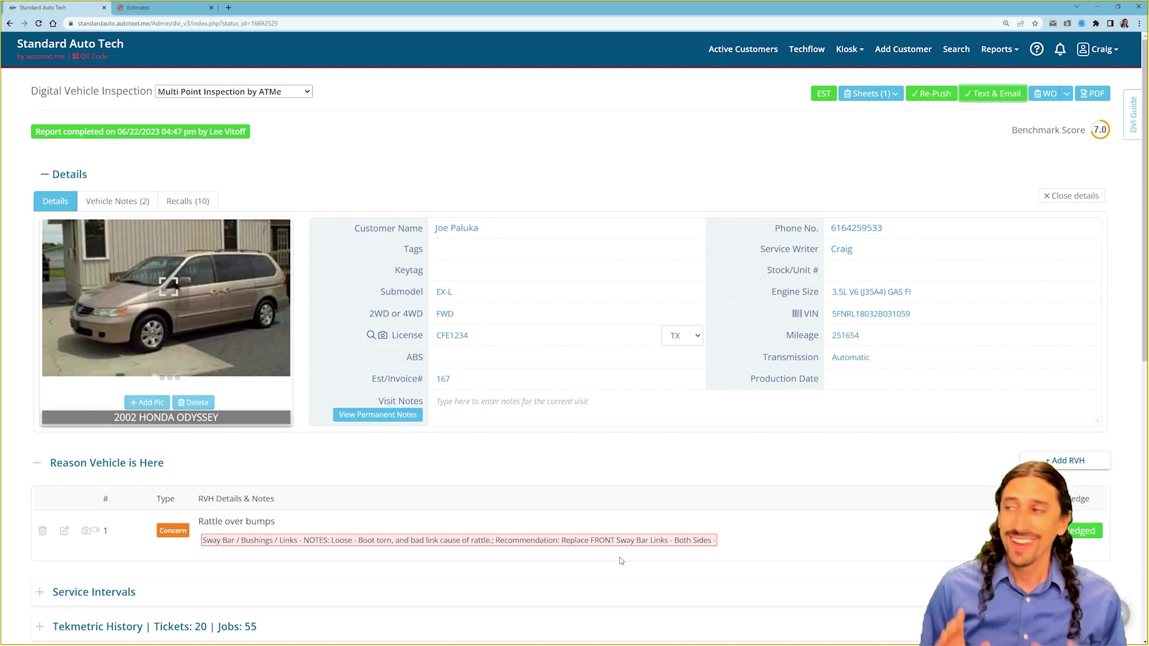
mouse_move(960, 98)
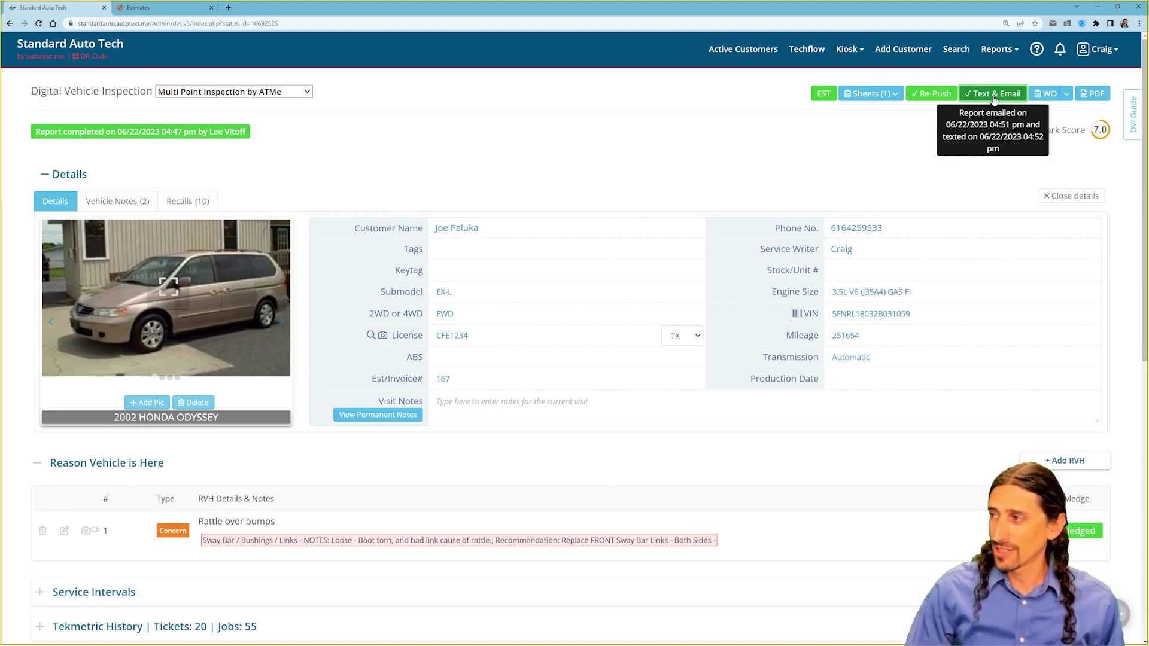
Return to the active customers list, refresh it to check the Odyssey's DVI viewing status, and open the customer's text conversation.
click(76, 50)
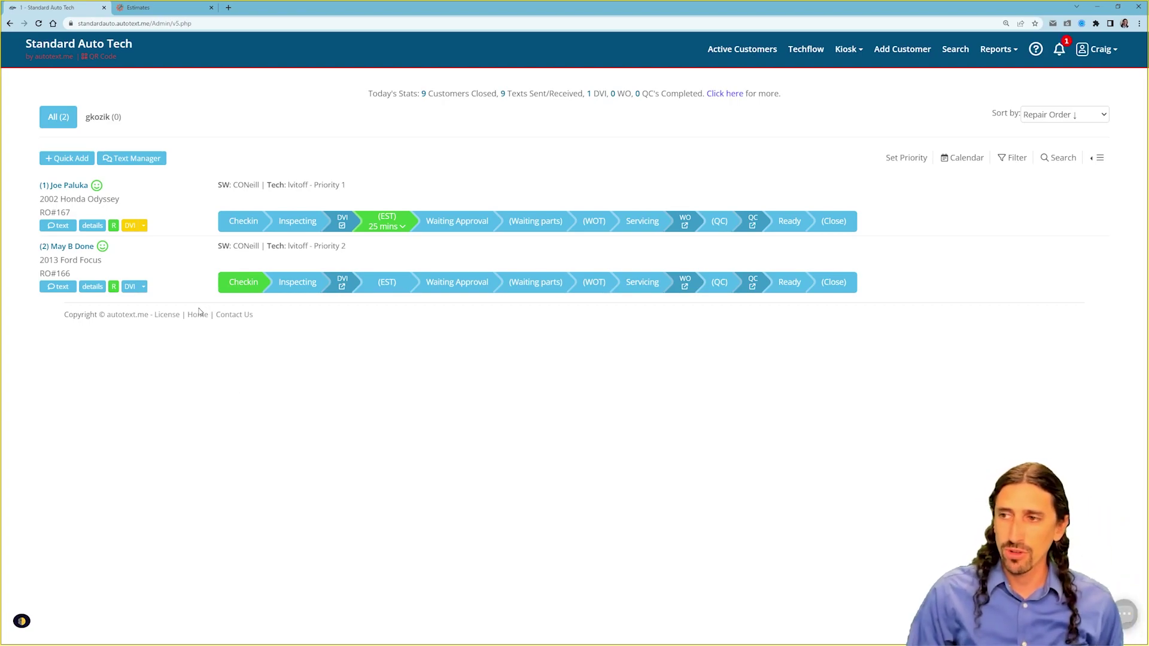
click(38, 24)
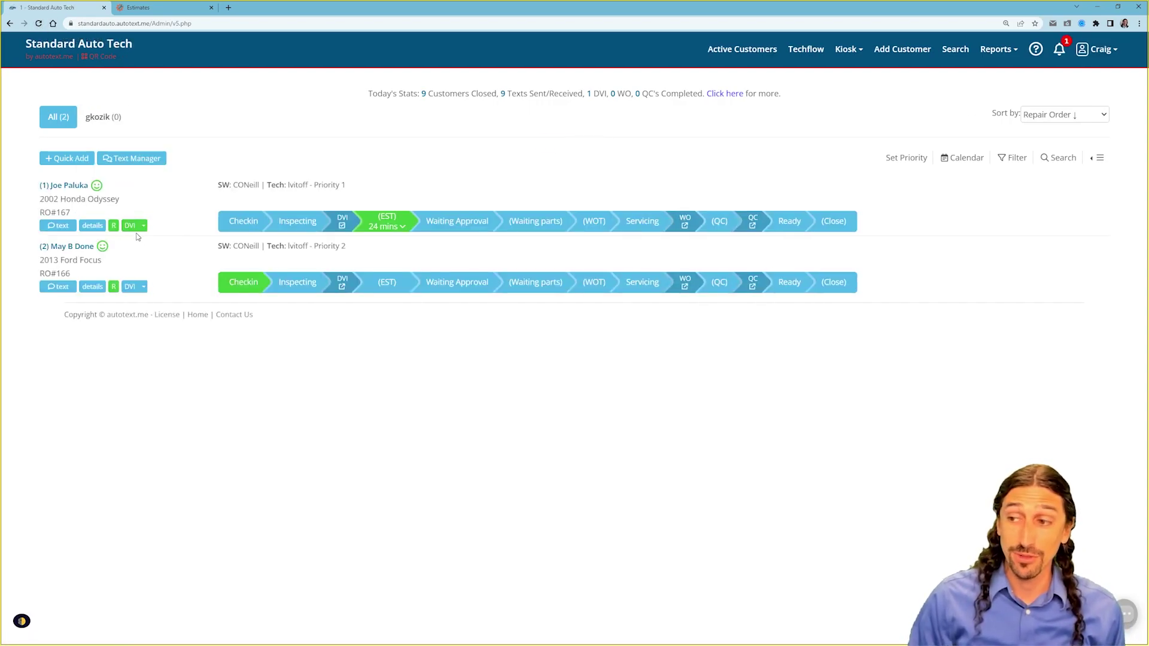
mouse_move(131, 227)
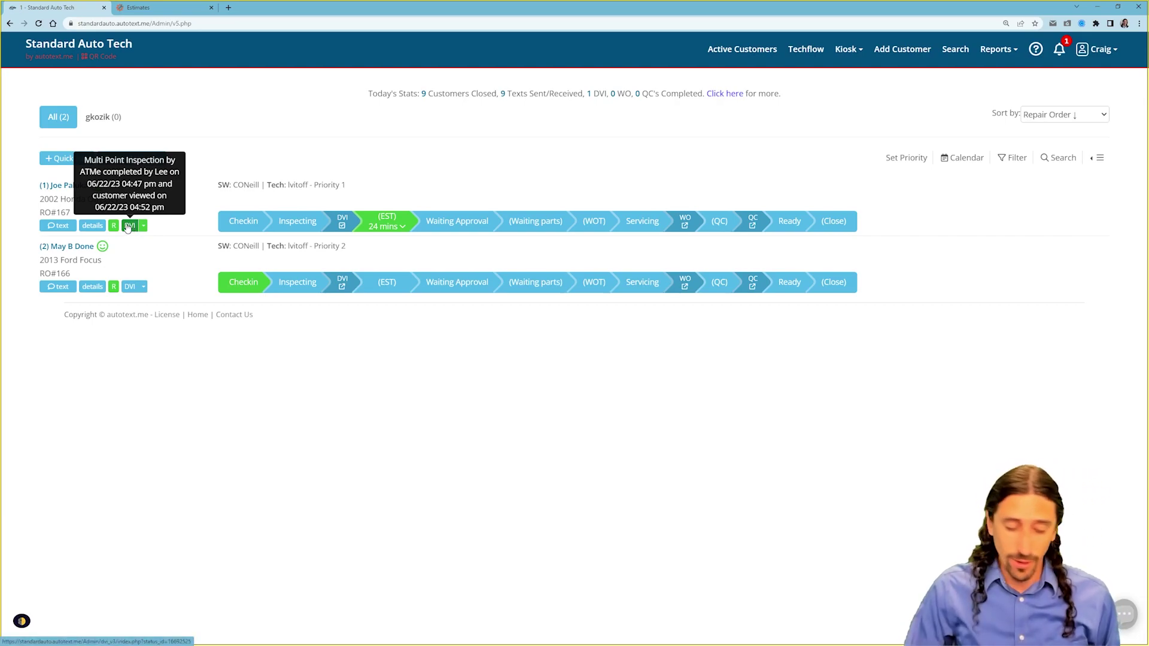
click(58, 226)
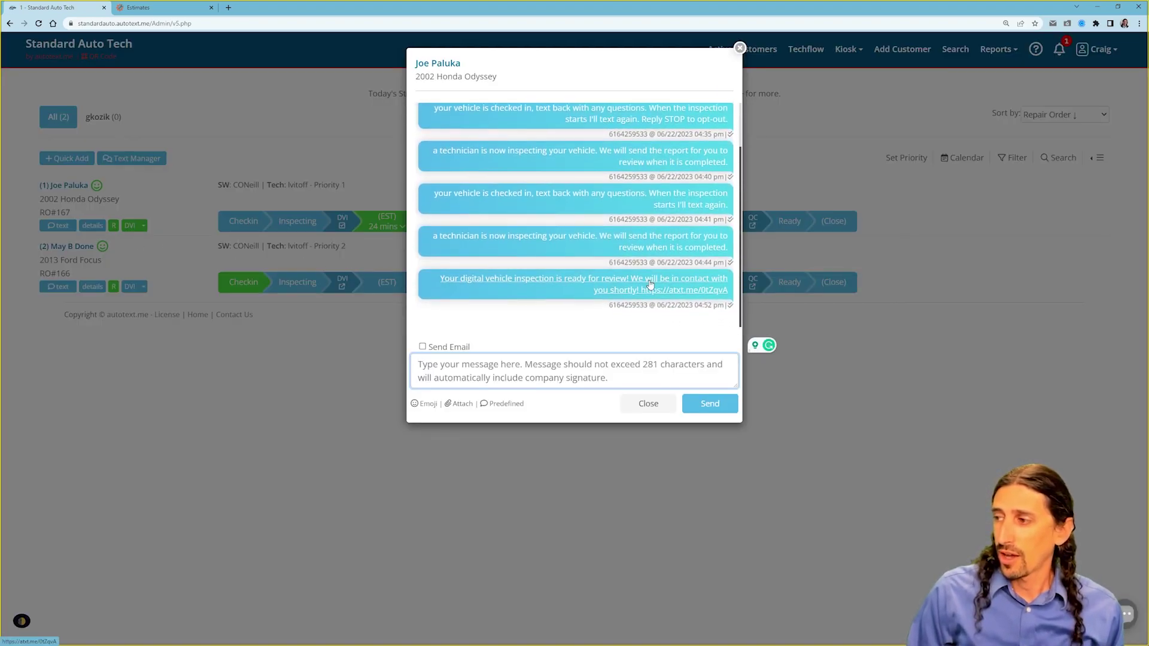
Open the inspection report link from the Odyssey's text conversation in an incognito window and view the photo attached to the rattle concern.
right_click(651, 282)
click(718, 308)
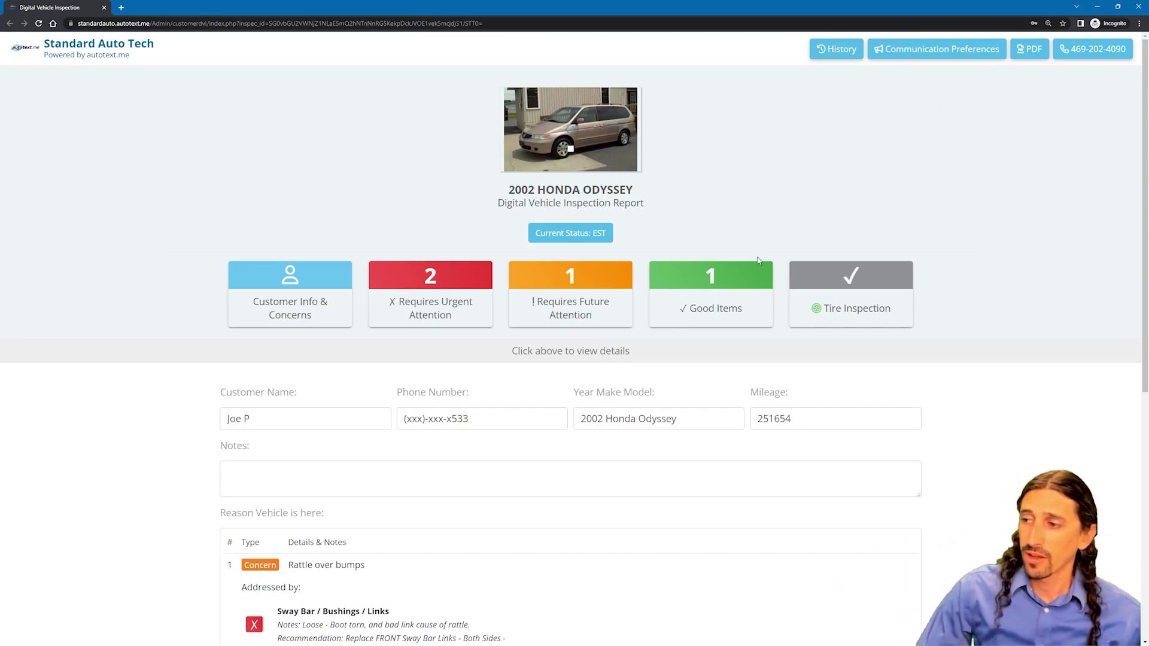
scroll(491, 264, down, 5)
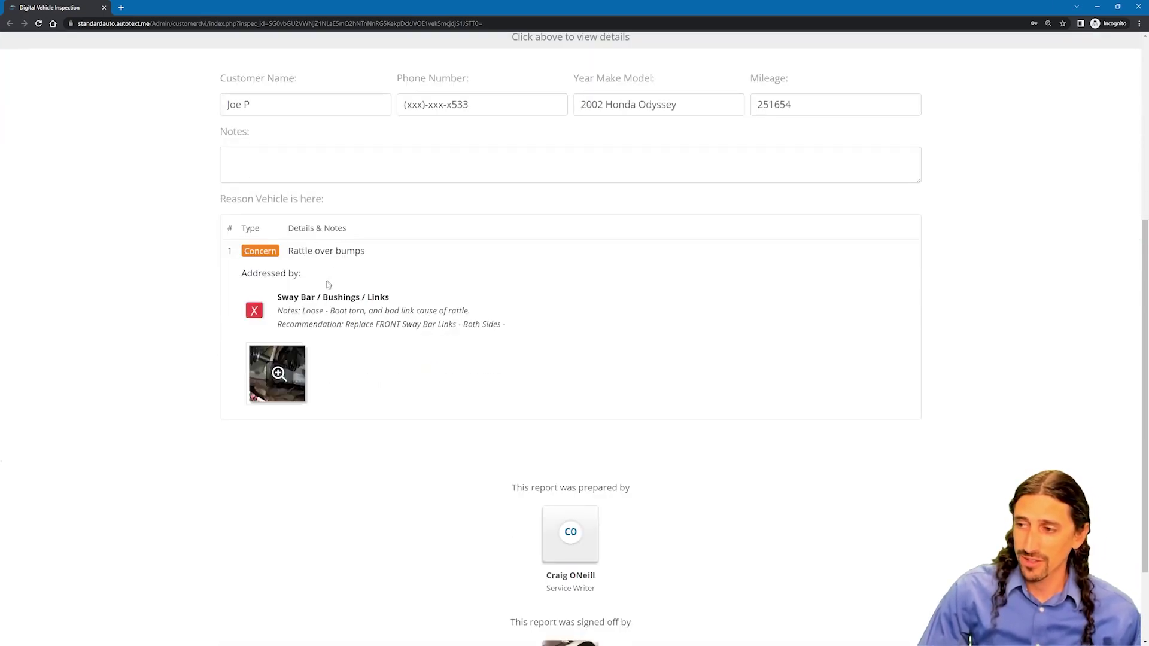
click(279, 373)
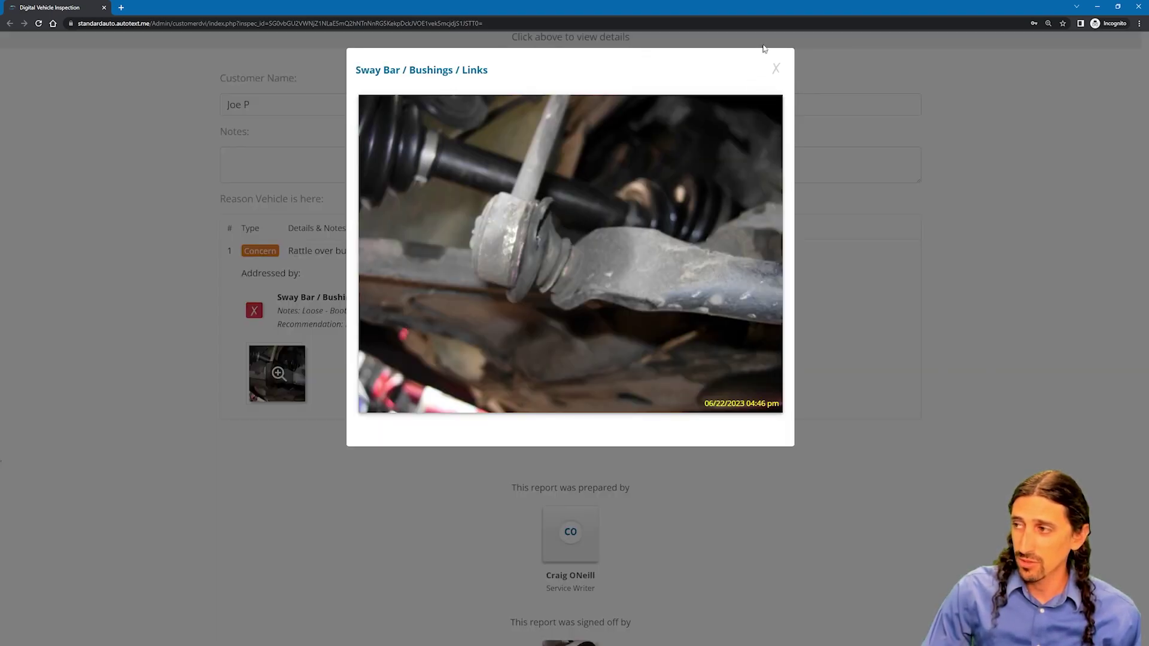
click(777, 68)
scroll(521, 252, up, 4)
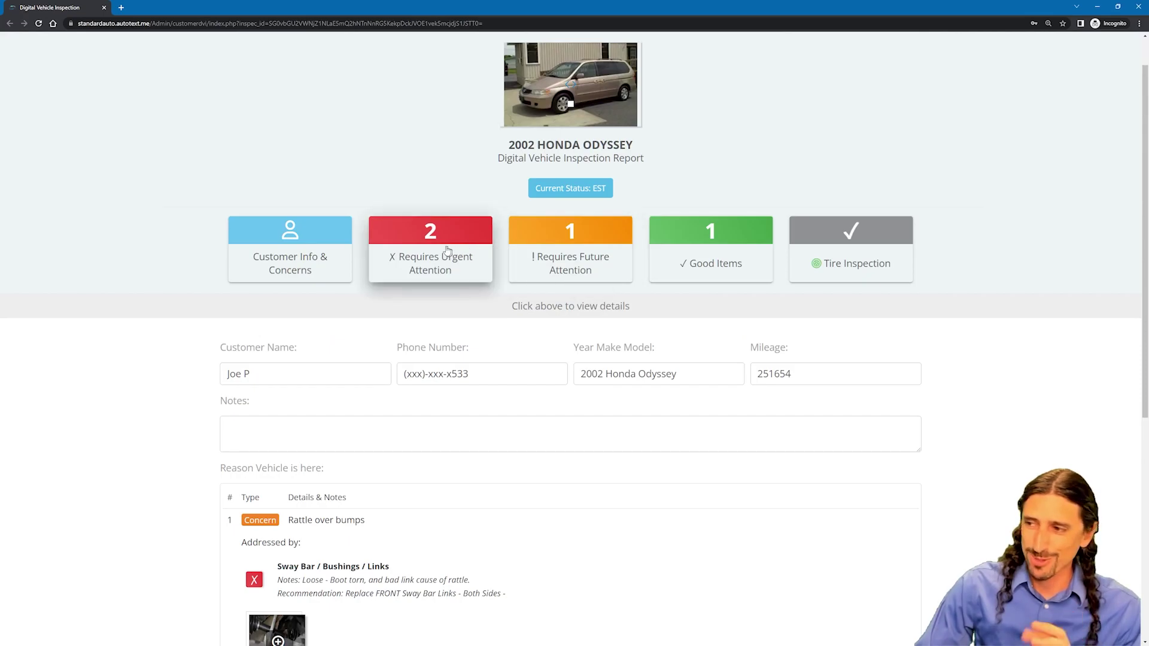
Review the report's urgent attention, future attention and good items, and close the report and the text conversation.
click(448, 251)
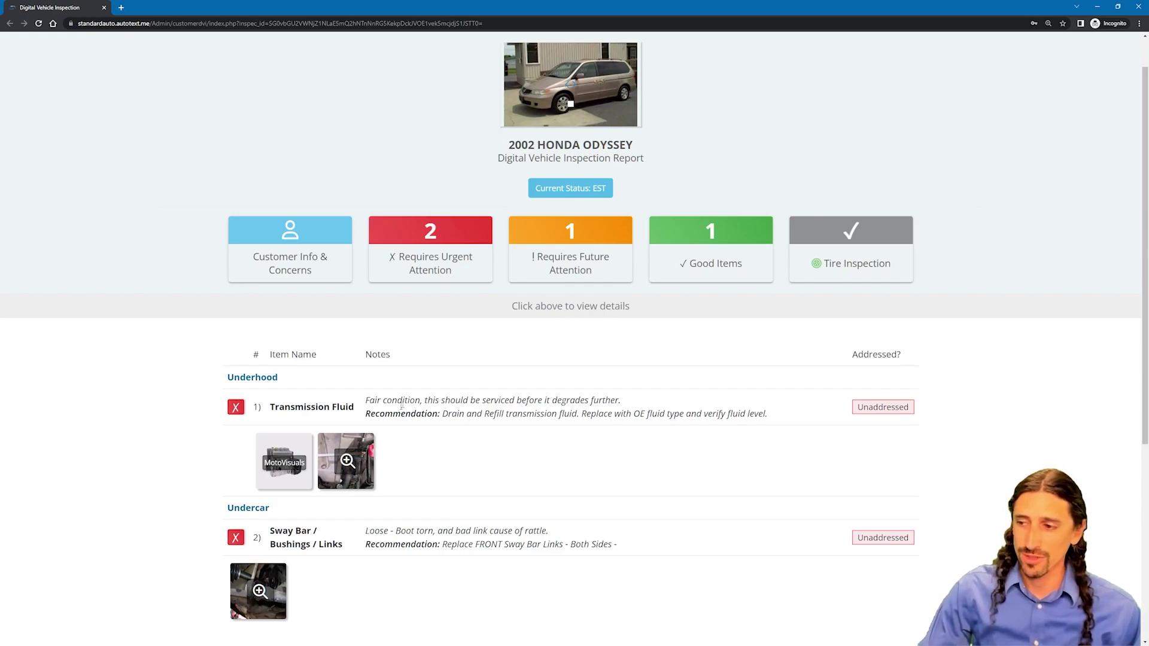
click(618, 259)
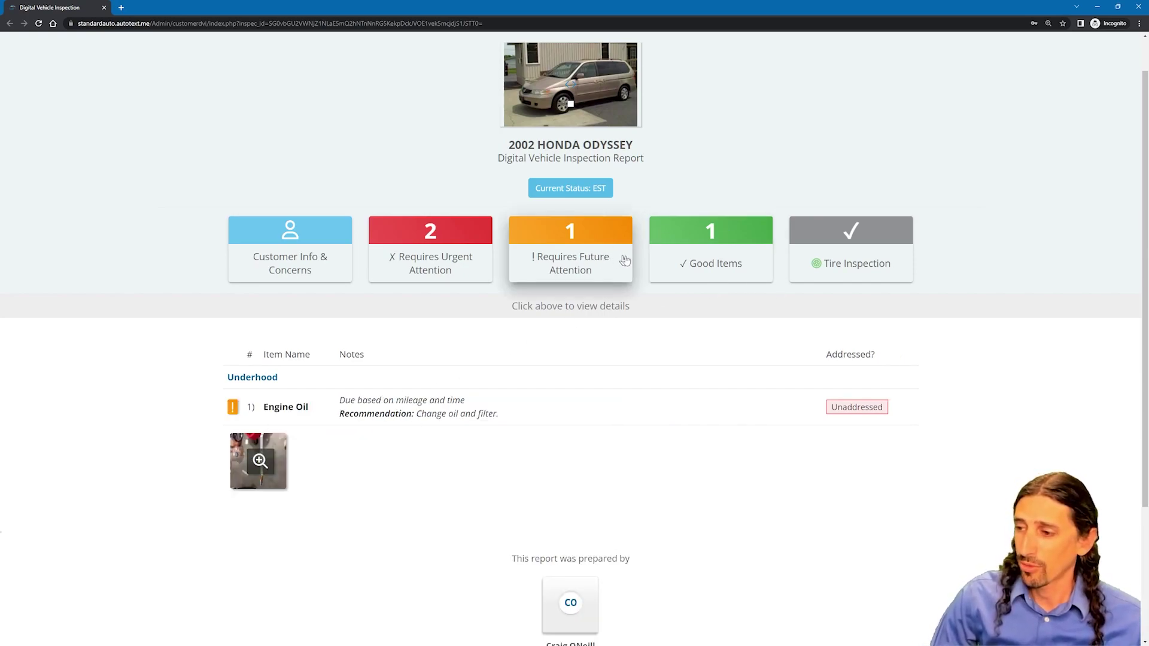
click(713, 260)
scroll(160, 128, up, 1)
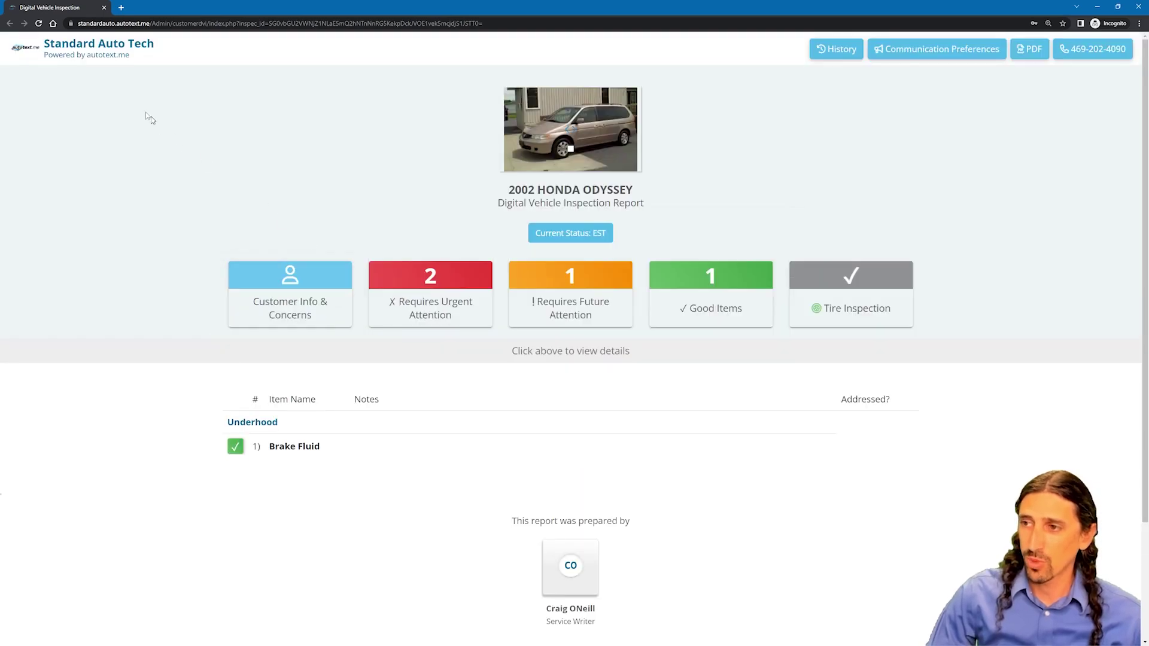
click(105, 7)
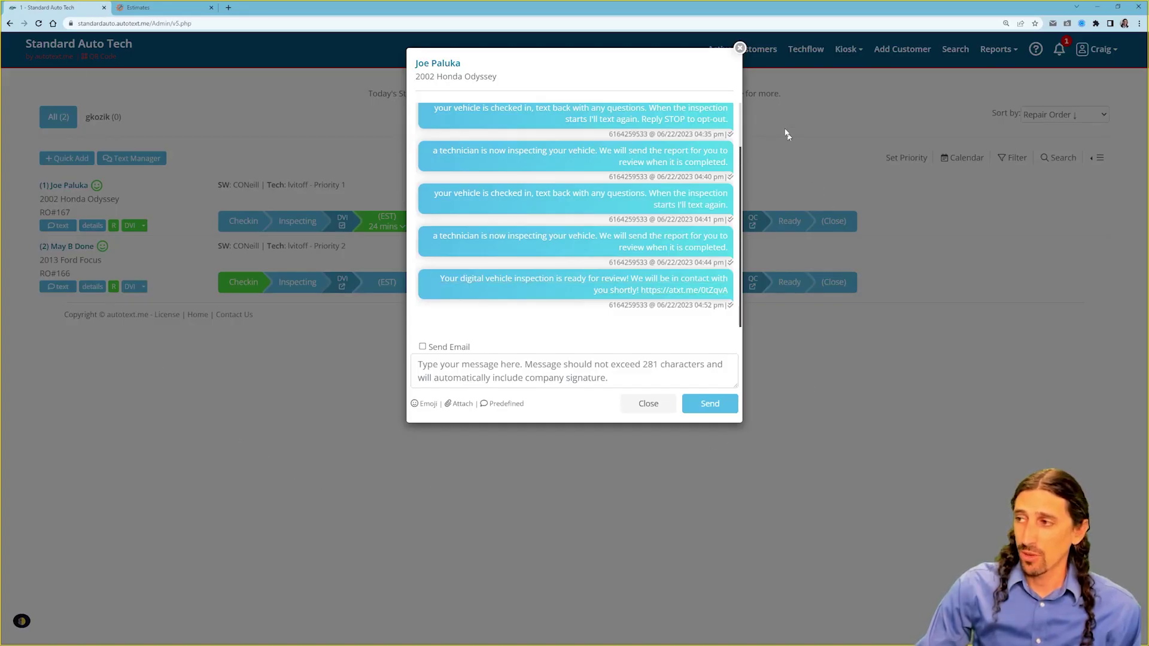
click(740, 48)
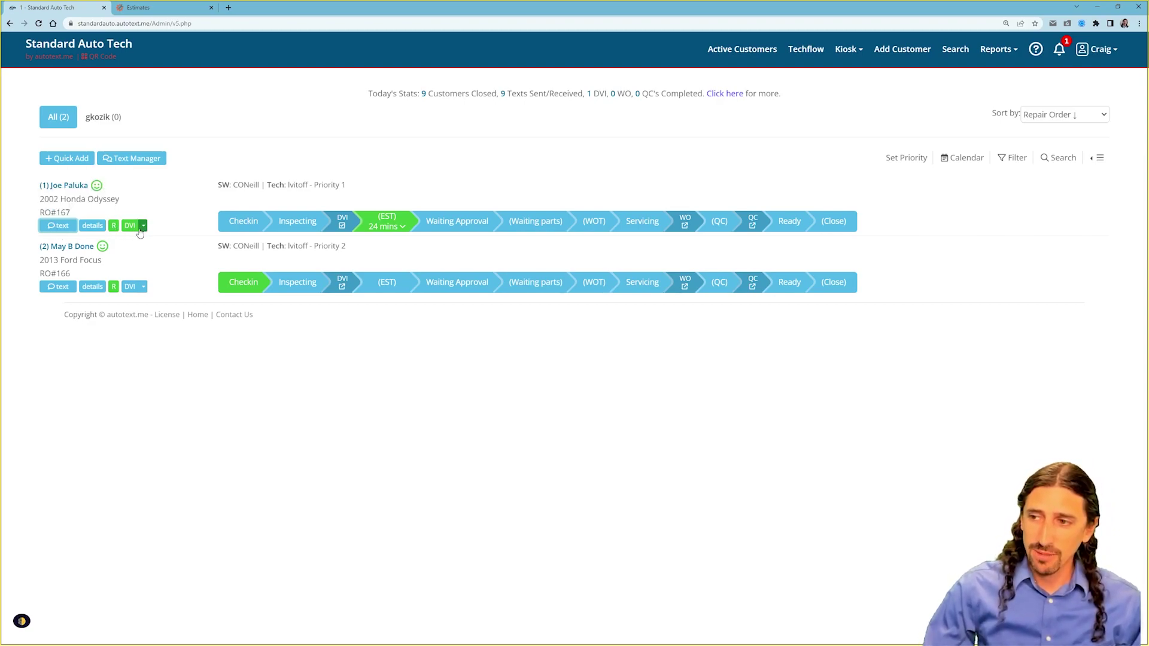
Move the 2002 Honda Odyssey to Waiting Approval with a minutes-only timer, and check the estimate authorization text in its conversation.
click(469, 225)
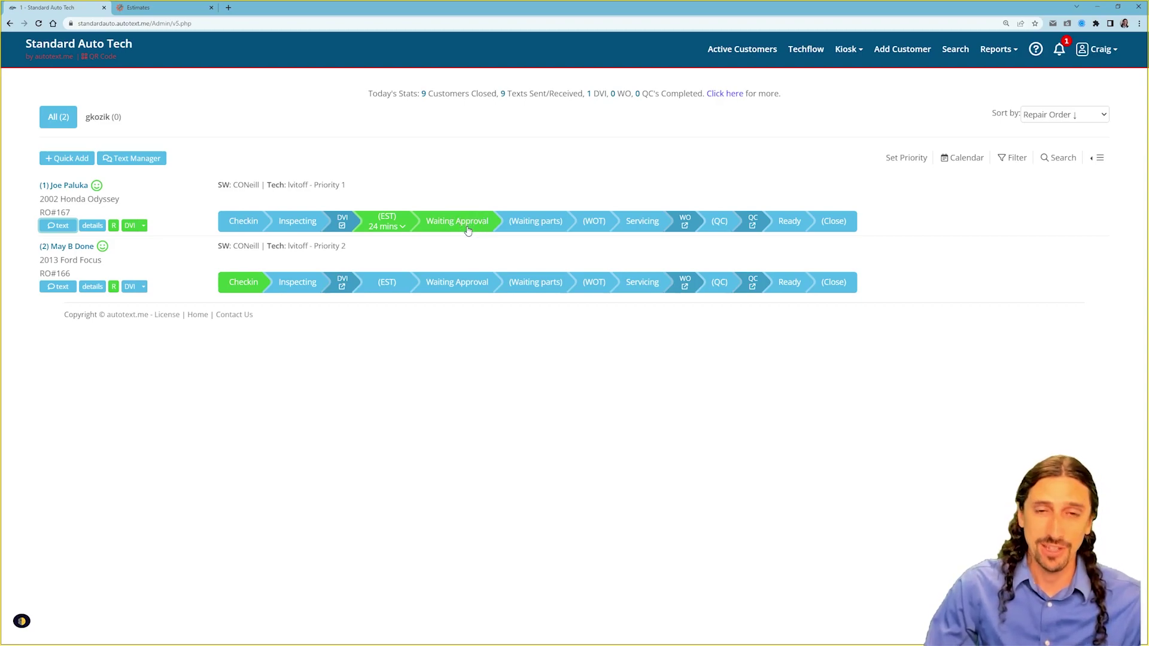
click(469, 230)
click(424, 195)
click(416, 208)
click(469, 192)
click(422, 192)
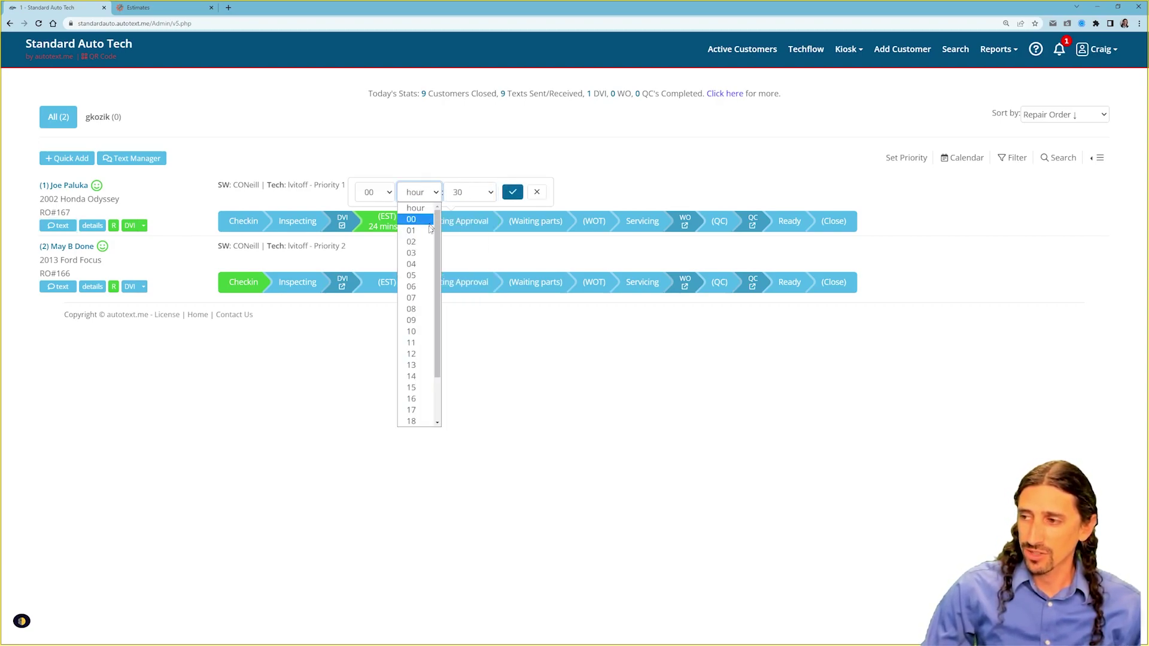
click(417, 277)
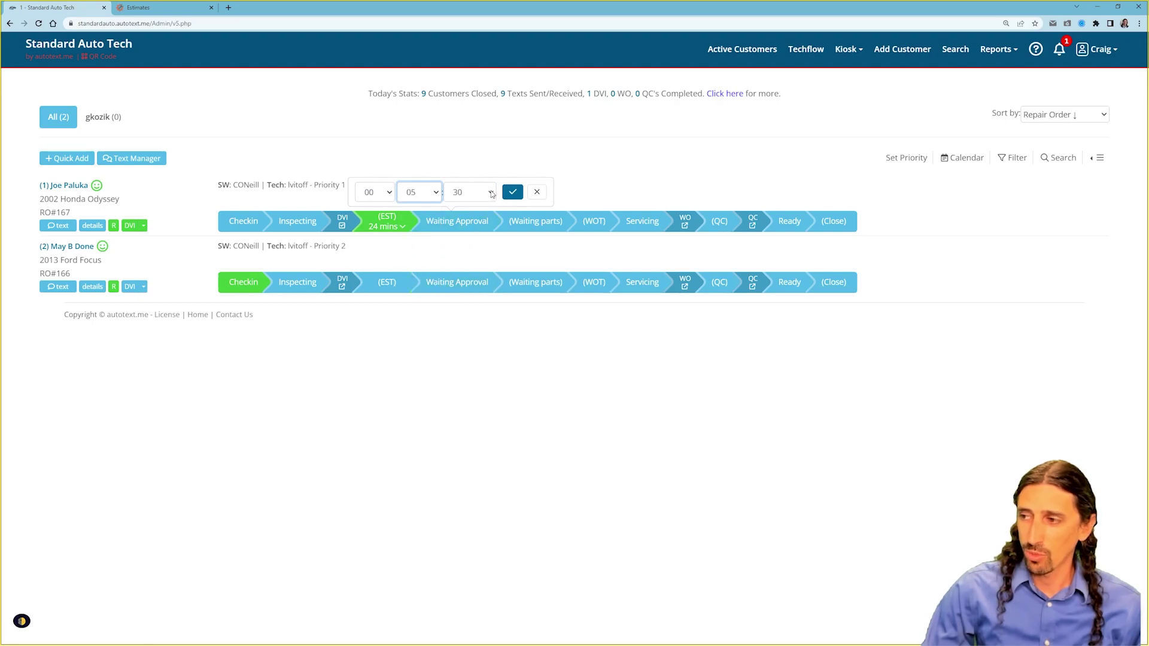
click(423, 194)
click(416, 208)
click(470, 192)
click(479, 231)
click(512, 191)
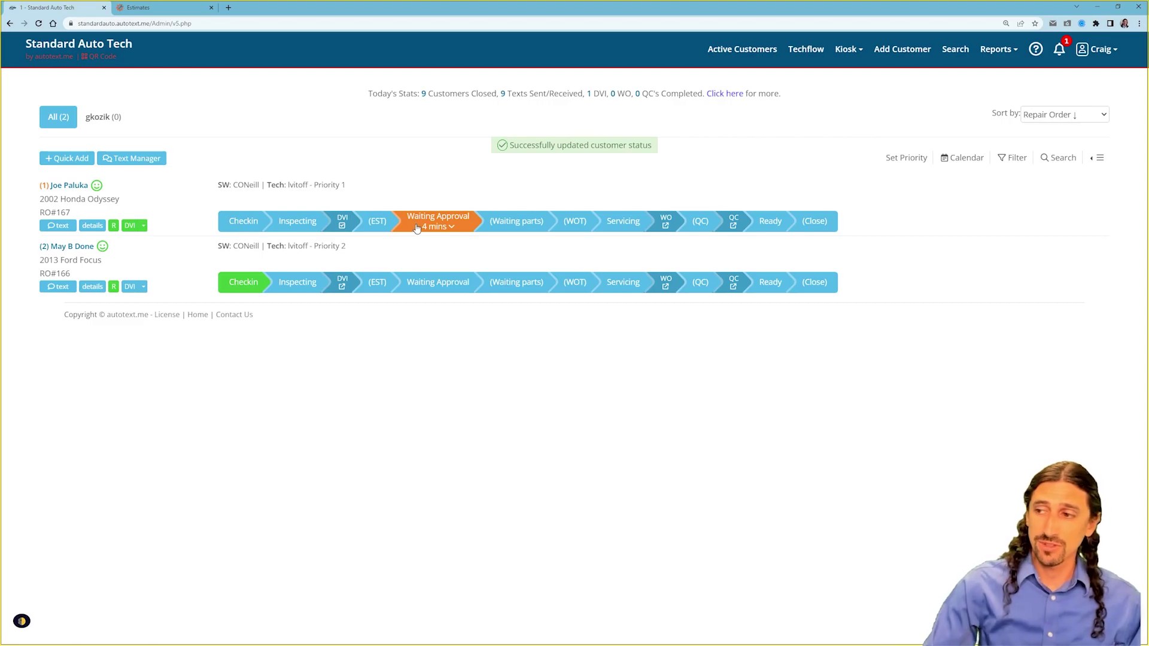
click(44, 227)
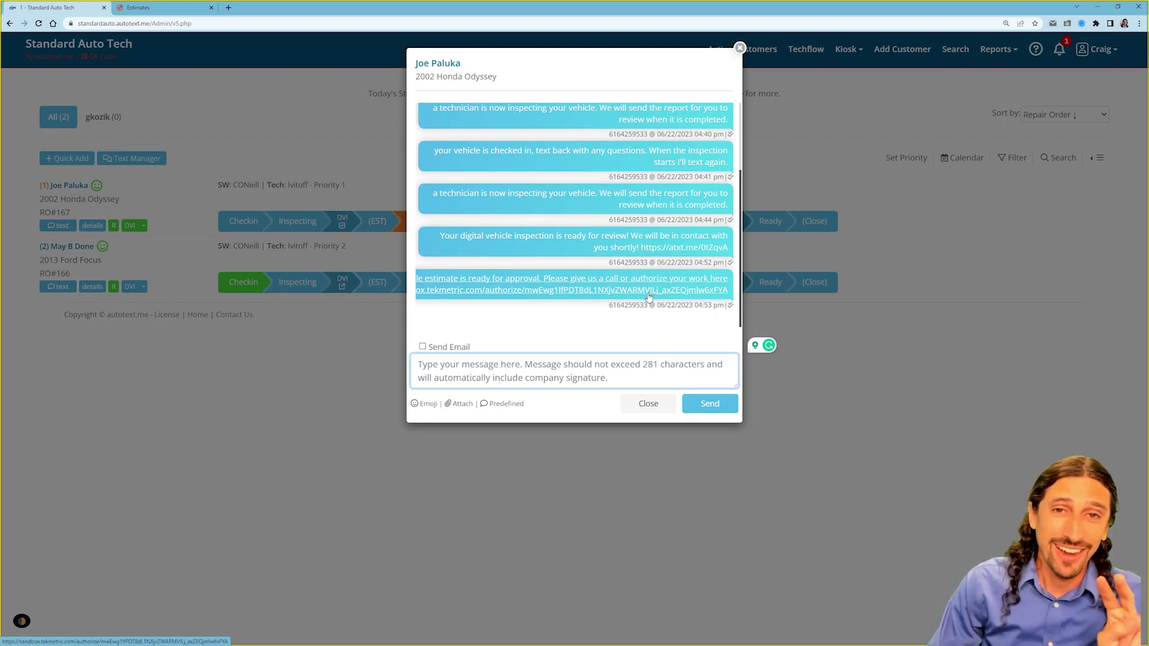
click(738, 51)
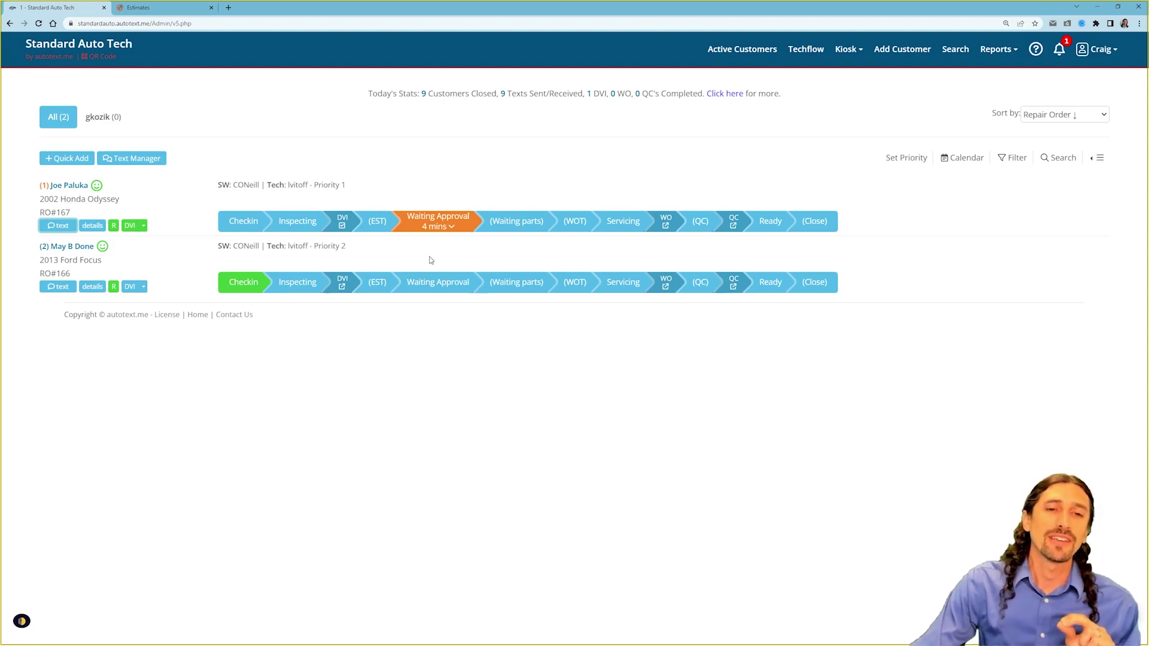
Open the Odyssey's DVI, filter it to the items needing attention and approve Engine Oil, Transmission Fluid and Sway Bar / Bushings / Links.
click(342, 226)
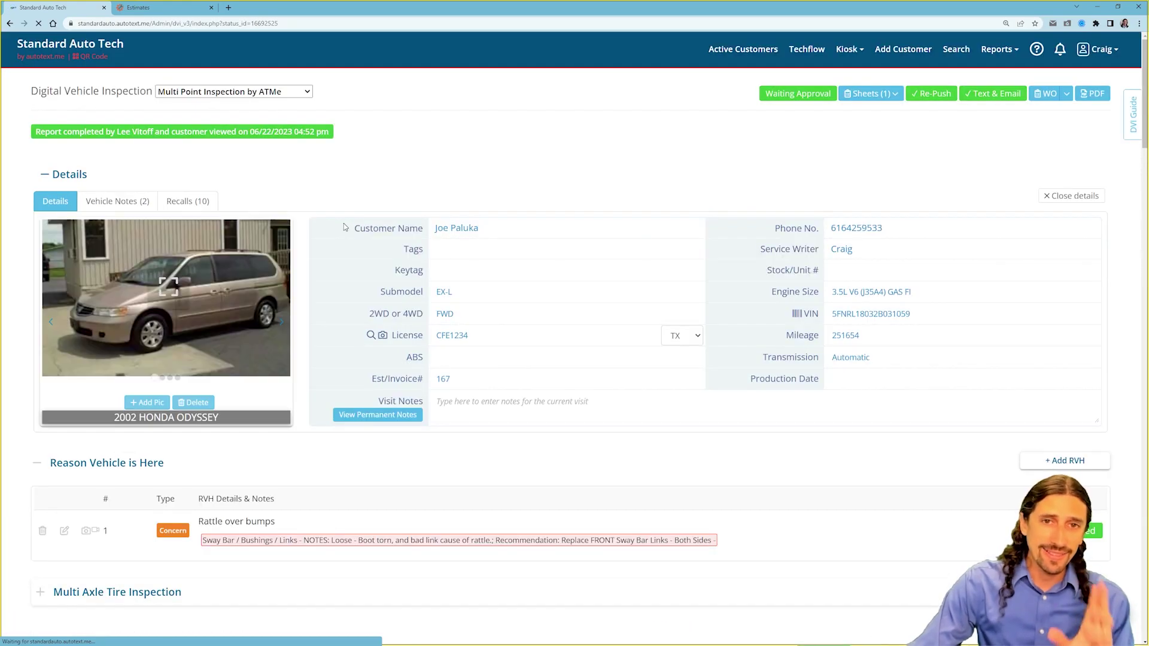
scroll(479, 266, down, 9)
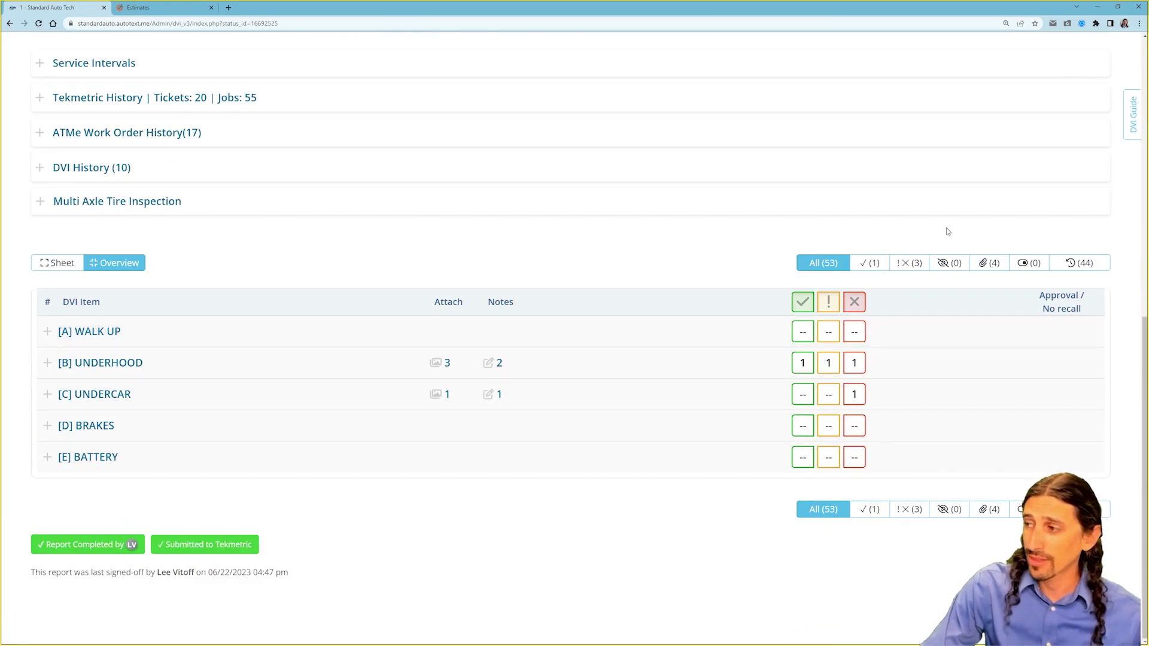
click(922, 268)
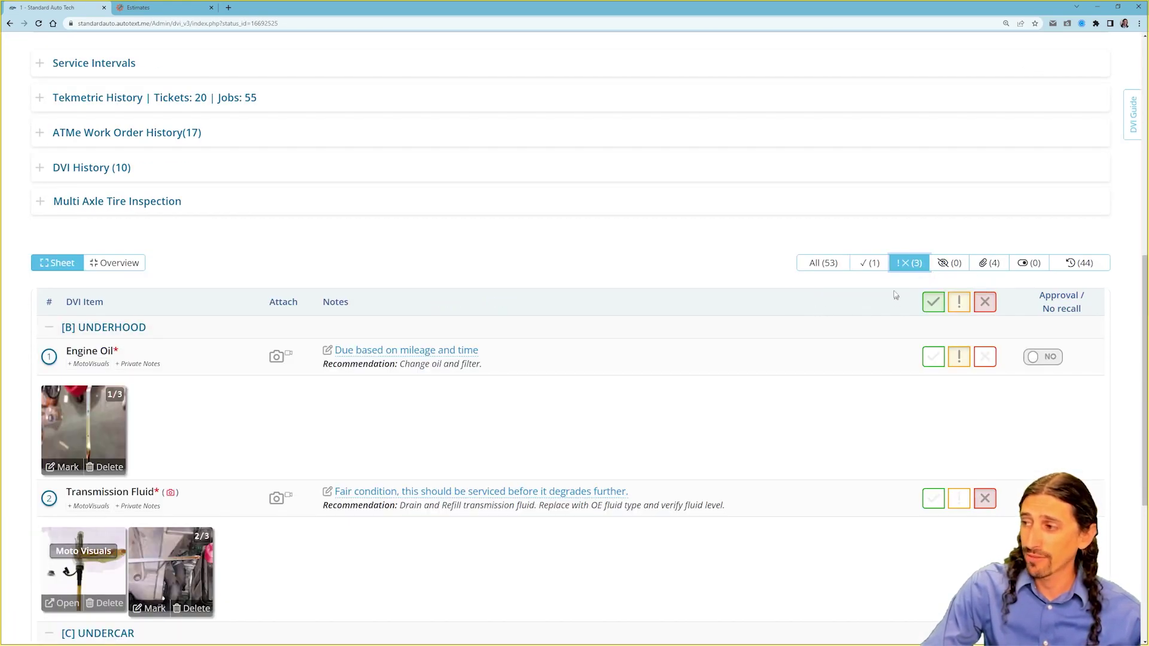
scroll(898, 305, down, 5)
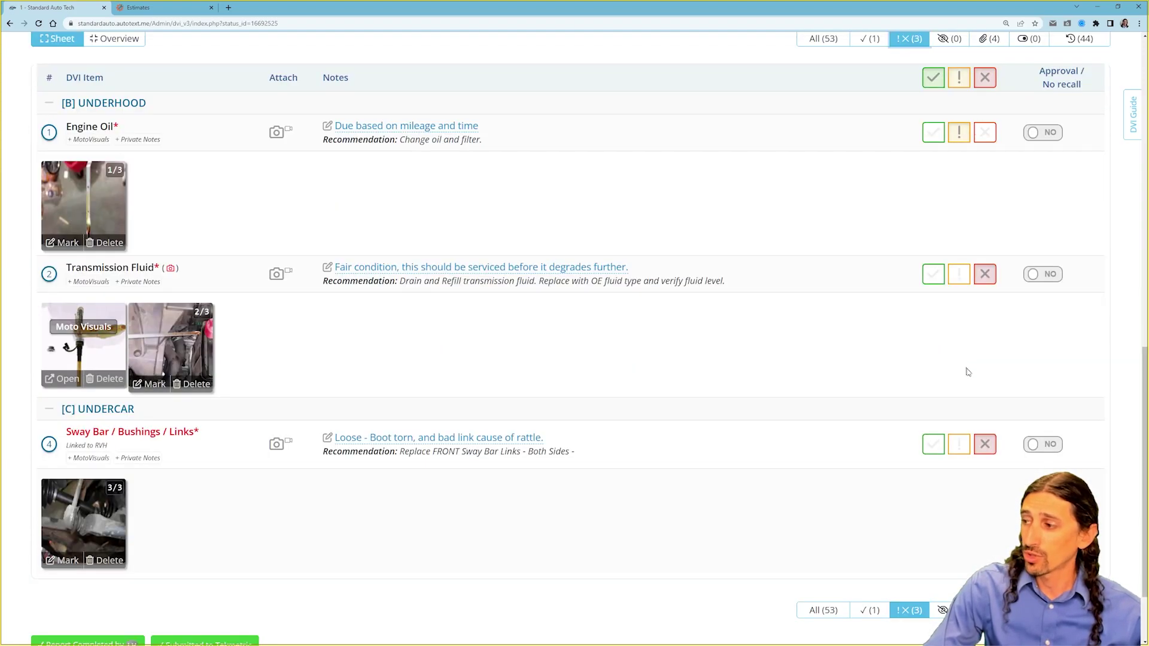
scroll(976, 395, up, 2)
click(1042, 179)
click(1043, 319)
click(1043, 489)
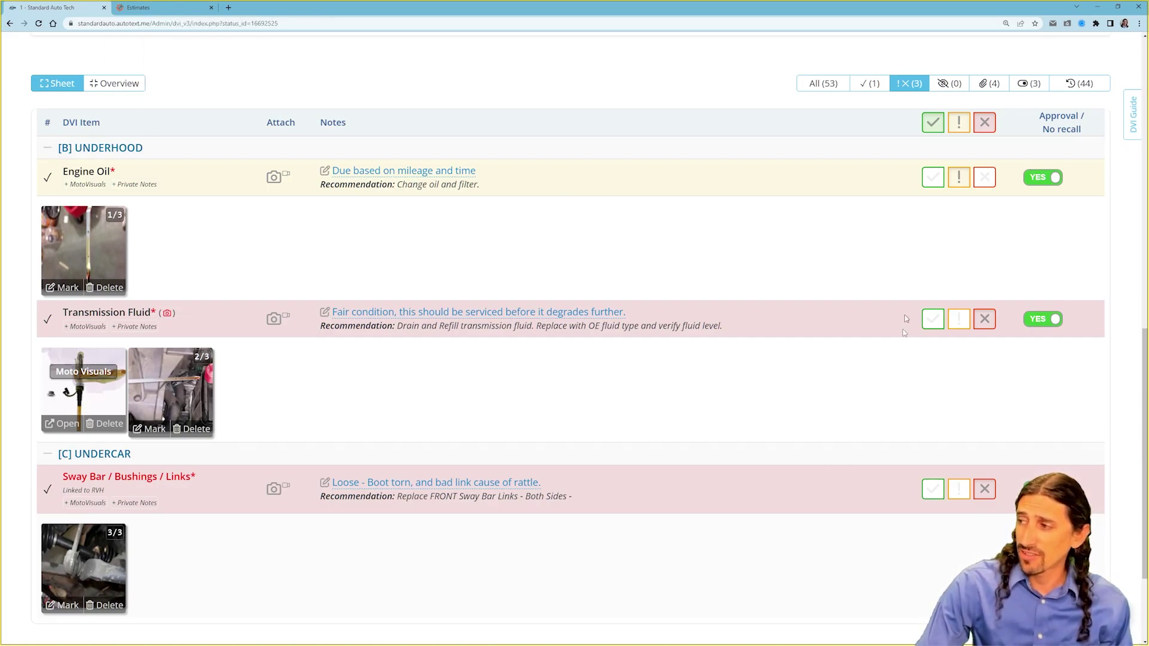
Switch to Tekmetric, open the 2002 Honda Odyssey's repair order, and review its estimate jobs, authorization options and sharing options.
click(170, 7)
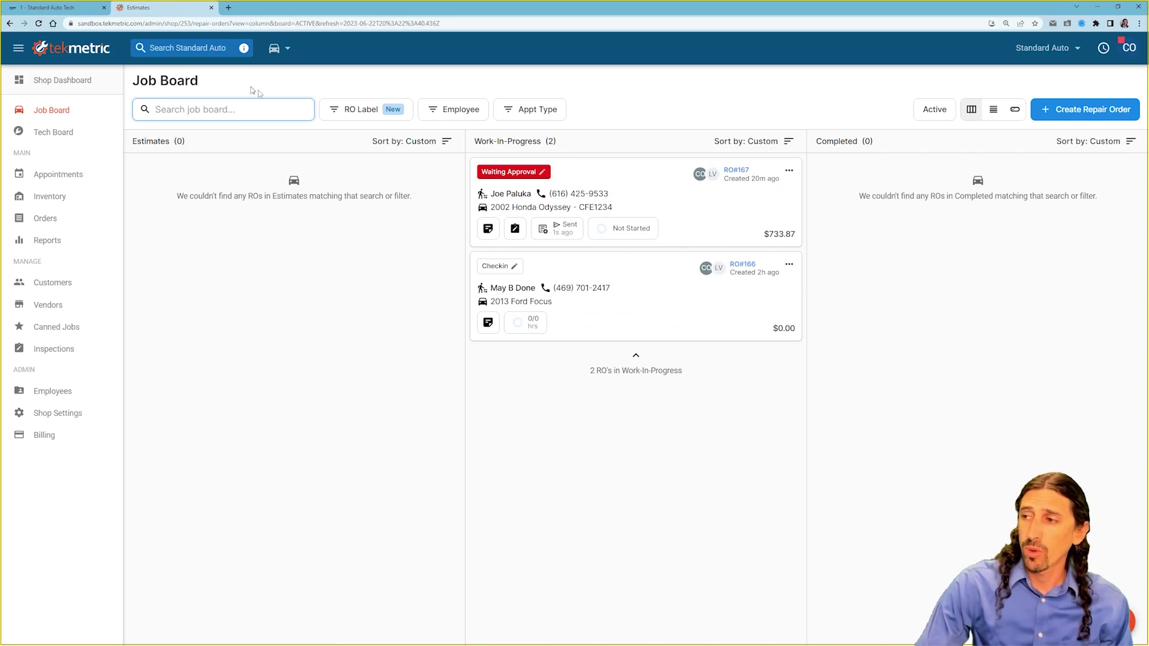
click(615, 190)
scroll(713, 432, down, 4)
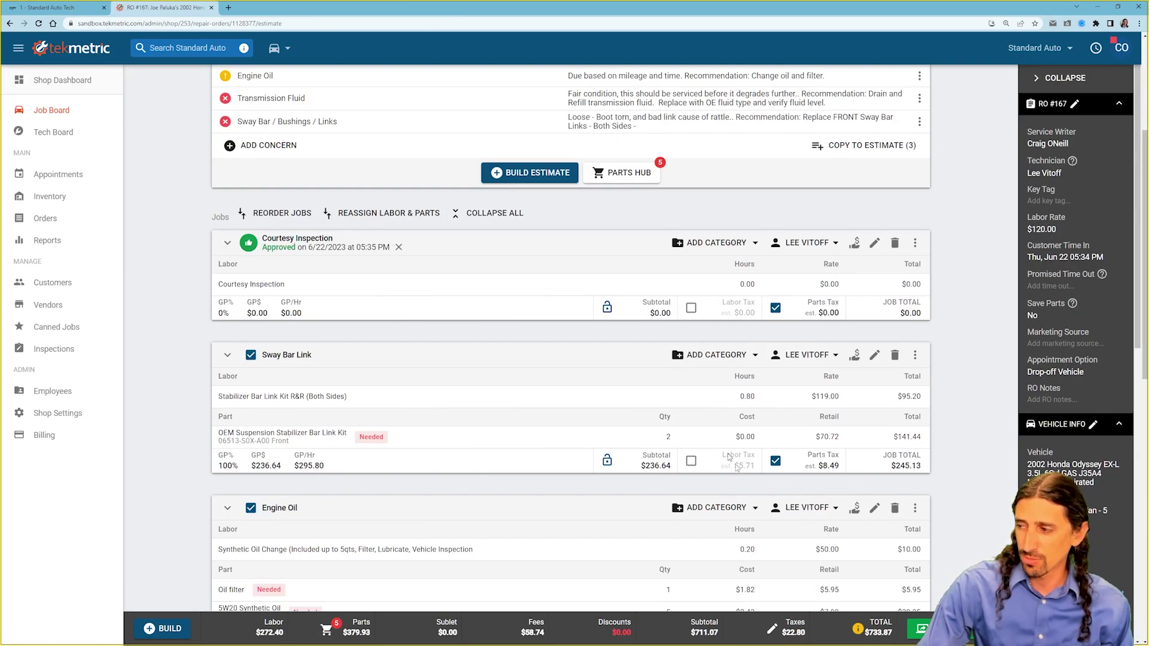
mouse_move(858, 628)
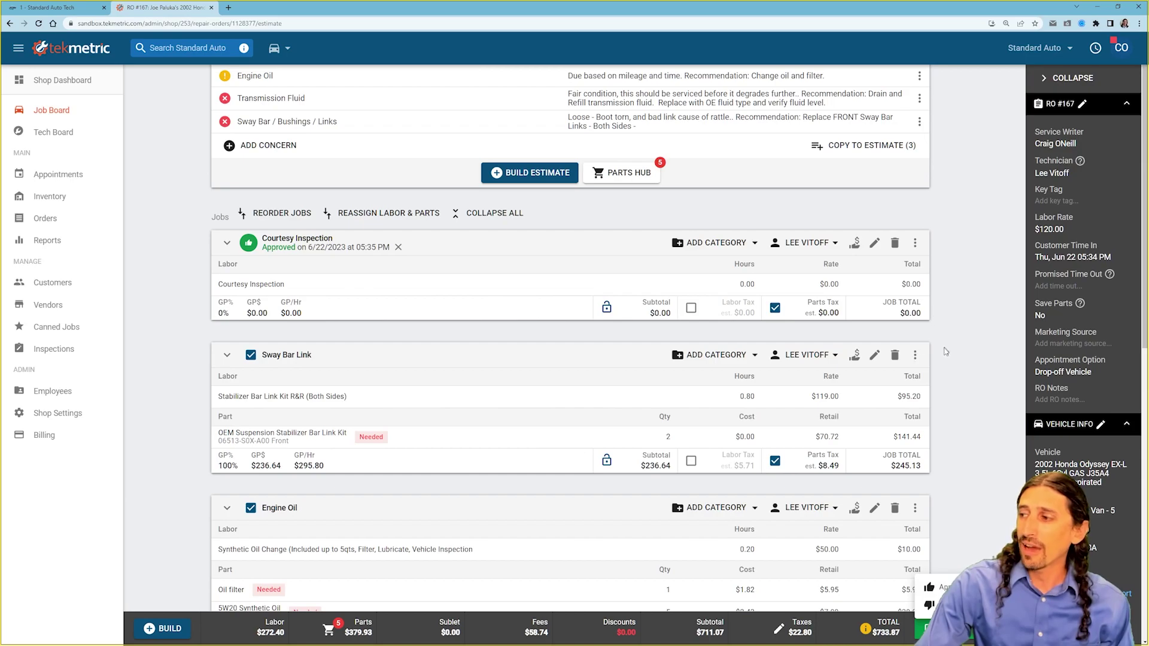
scroll(953, 357, up, 4)
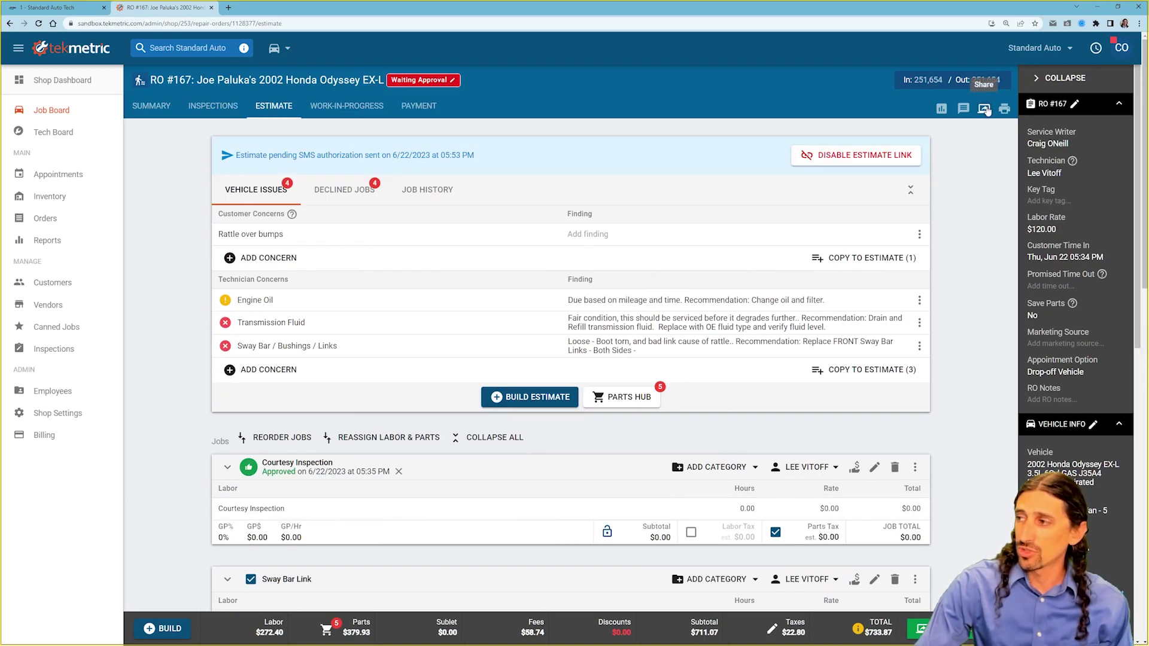
click(985, 109)
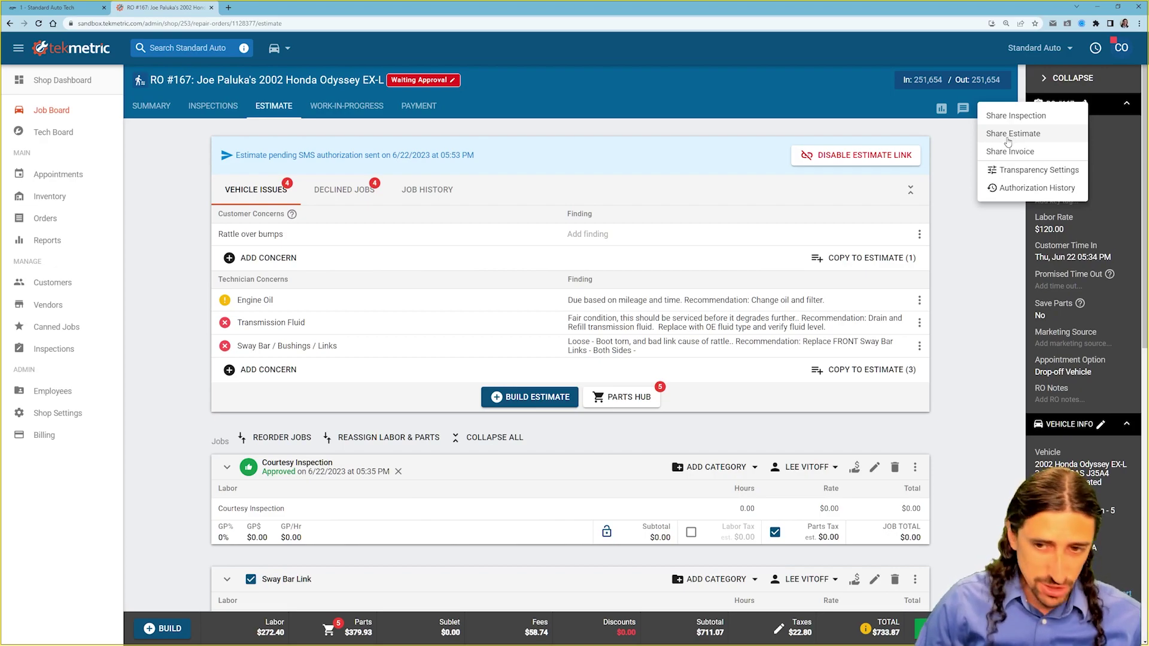
click(990, 264)
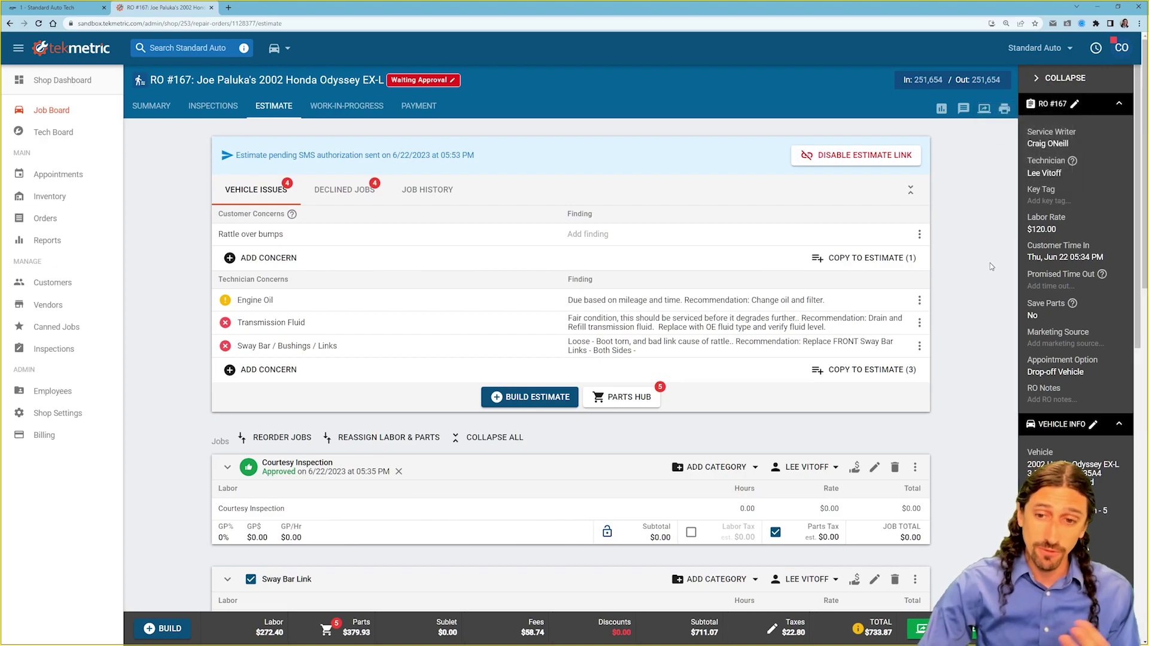
Switch back to autotext.me, return to the active customers list and open the Odyssey's text conversation.
click(59, 6)
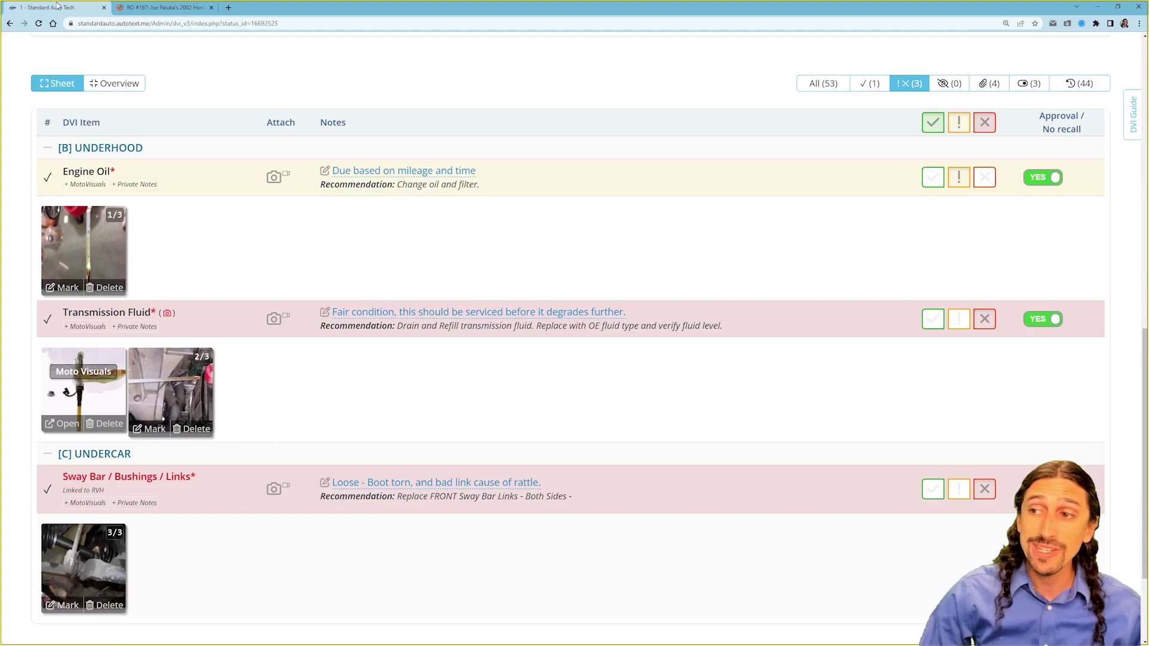
scroll(66, 57, up, 15)
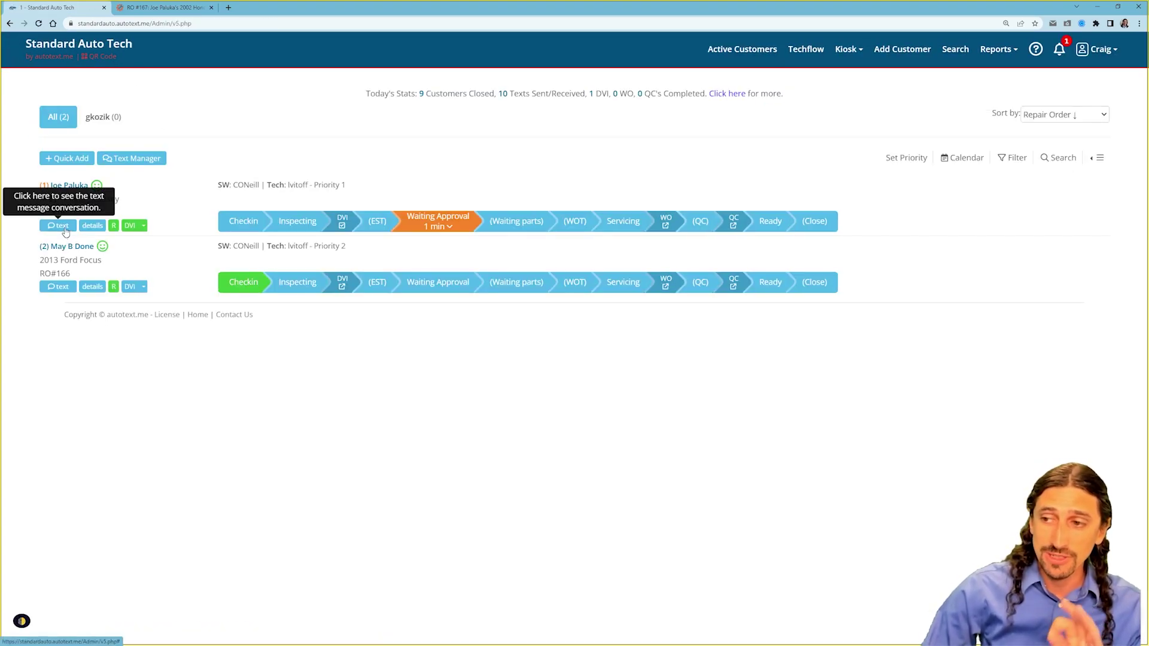
click(59, 226)
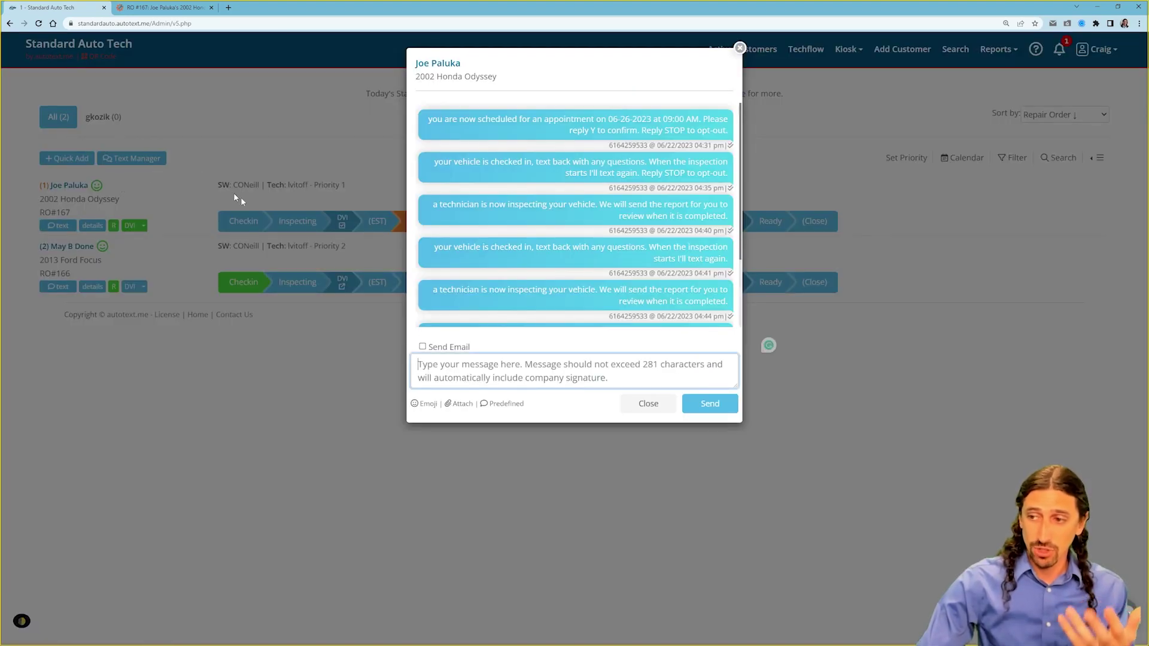
Send the predefined text "Your estimate is ready for your review: {authorization_link}" to the Odyssey's customer and check it in the conversation.
click(500, 405)
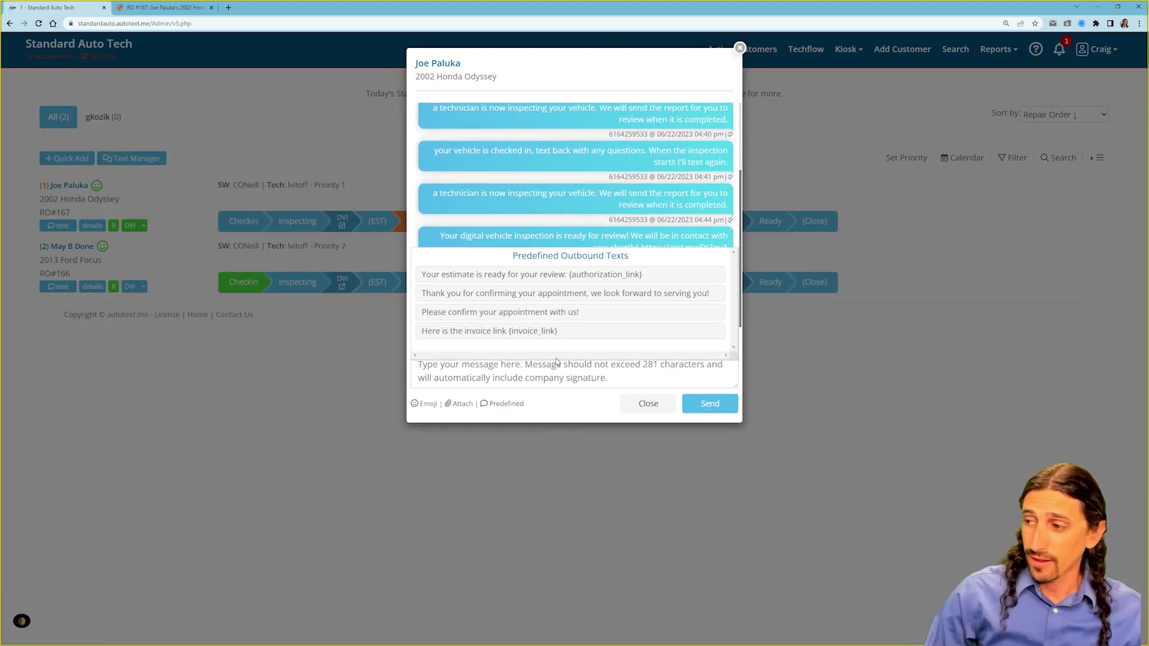
click(505, 404)
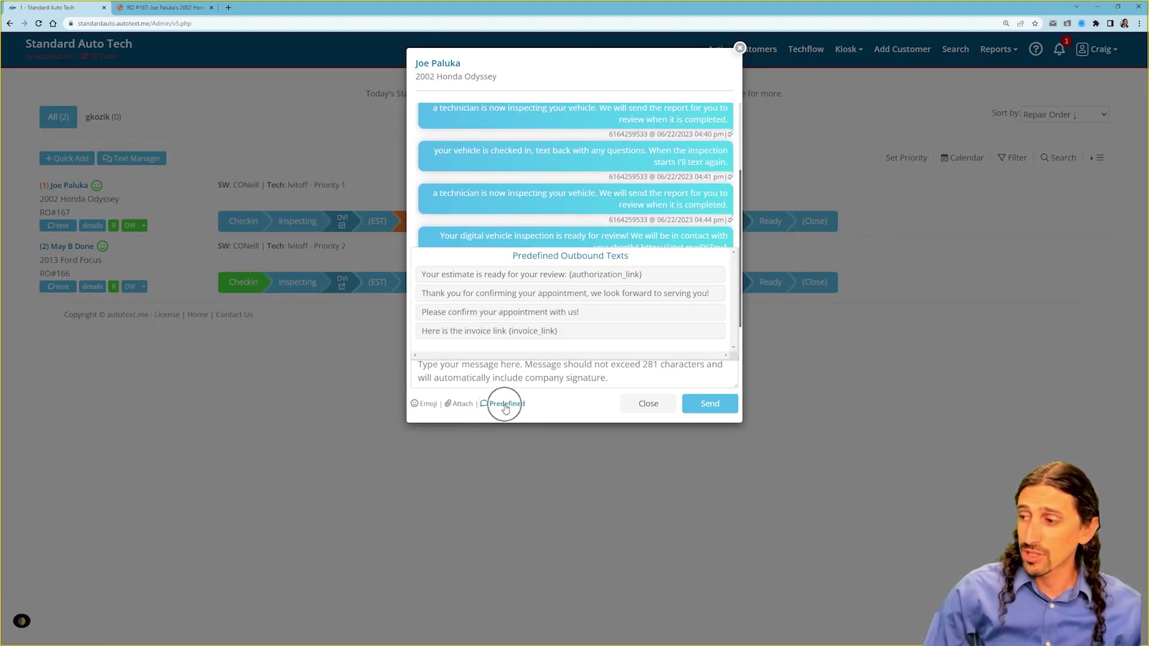
click(513, 315)
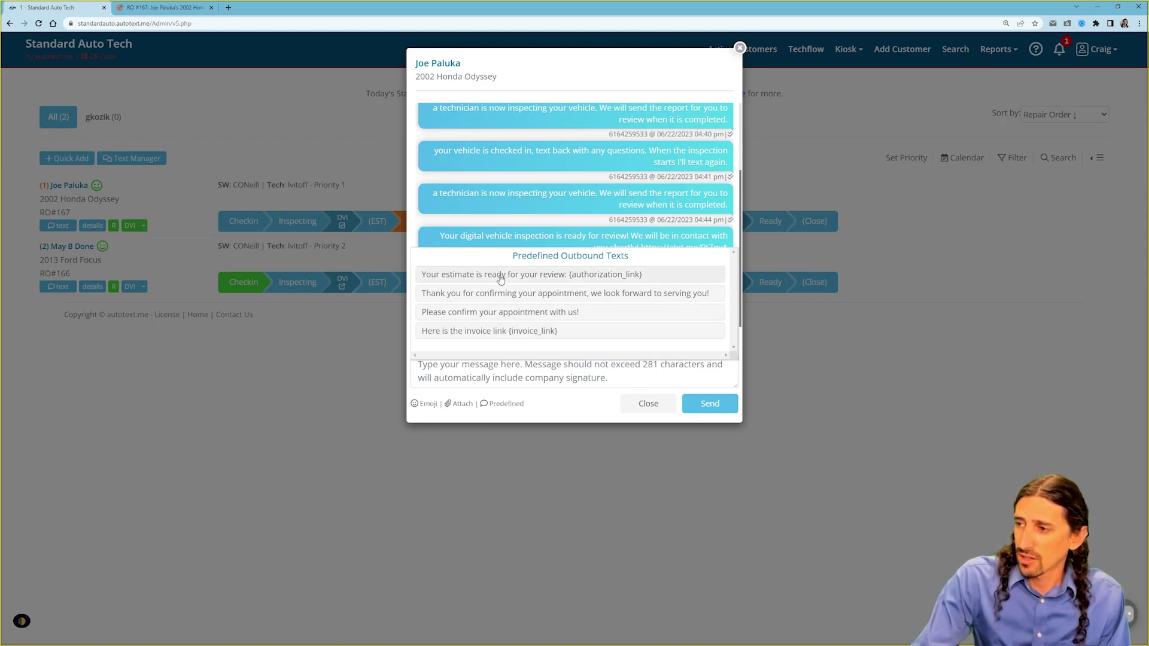
click(594, 275)
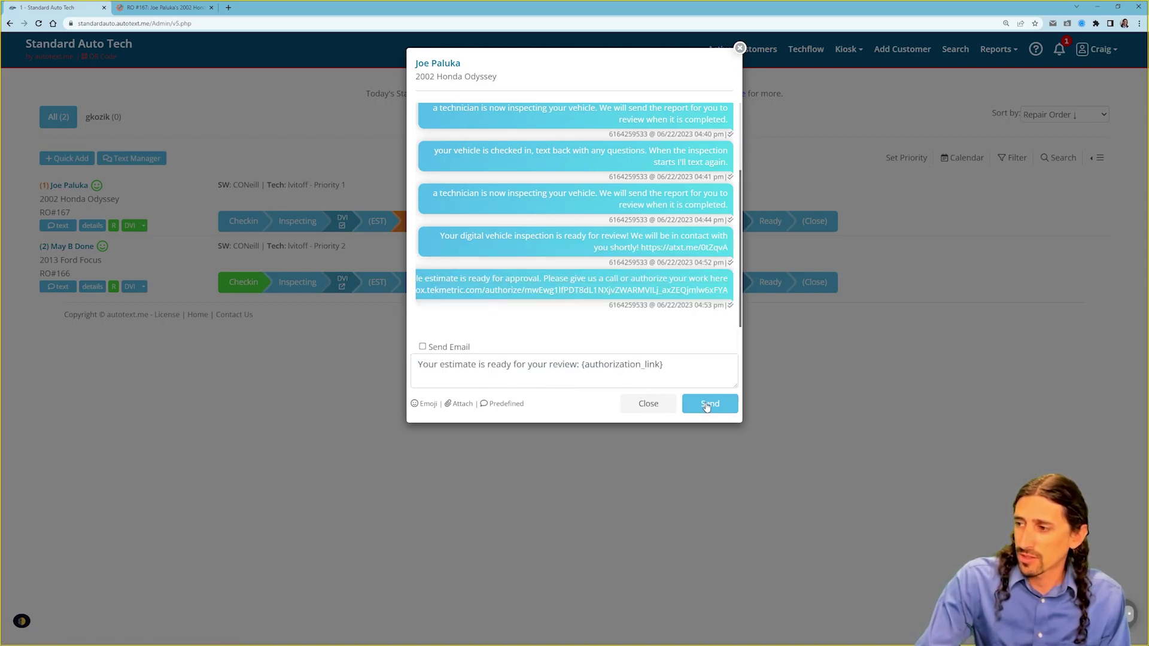
drag(579, 365, 663, 364)
click(713, 412)
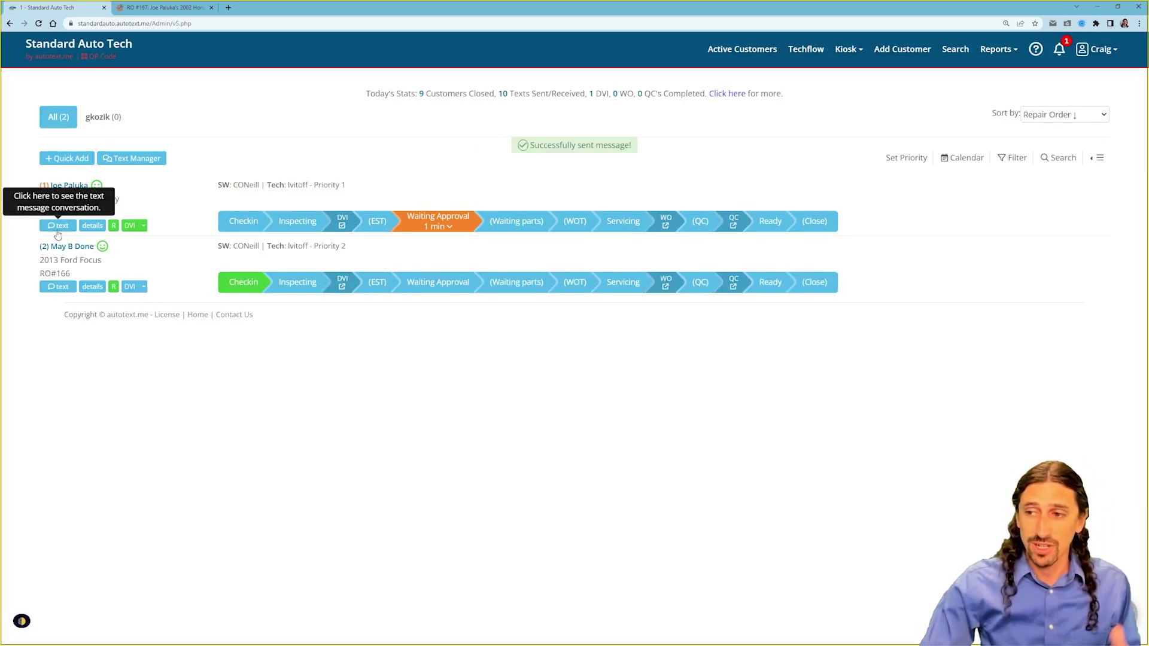
click(58, 226)
scroll(572, 328, down, 3)
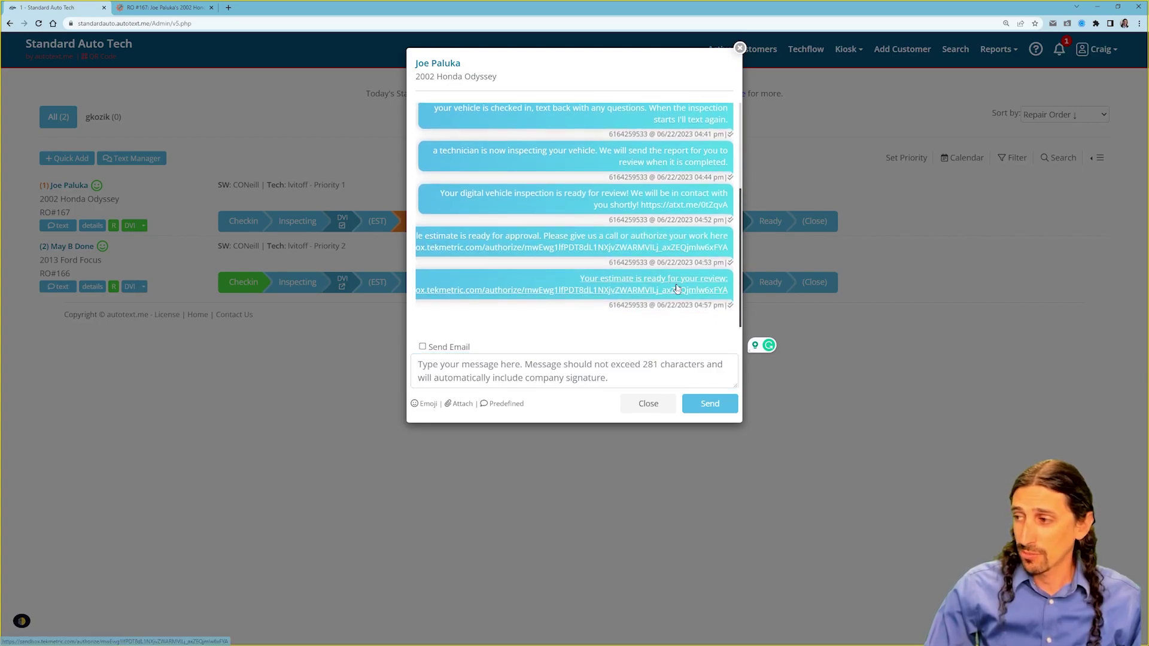
Open the estimate authorization link from the latest text in an incognito window and approve all recommended jobs.
right_click(677, 288)
click(728, 313)
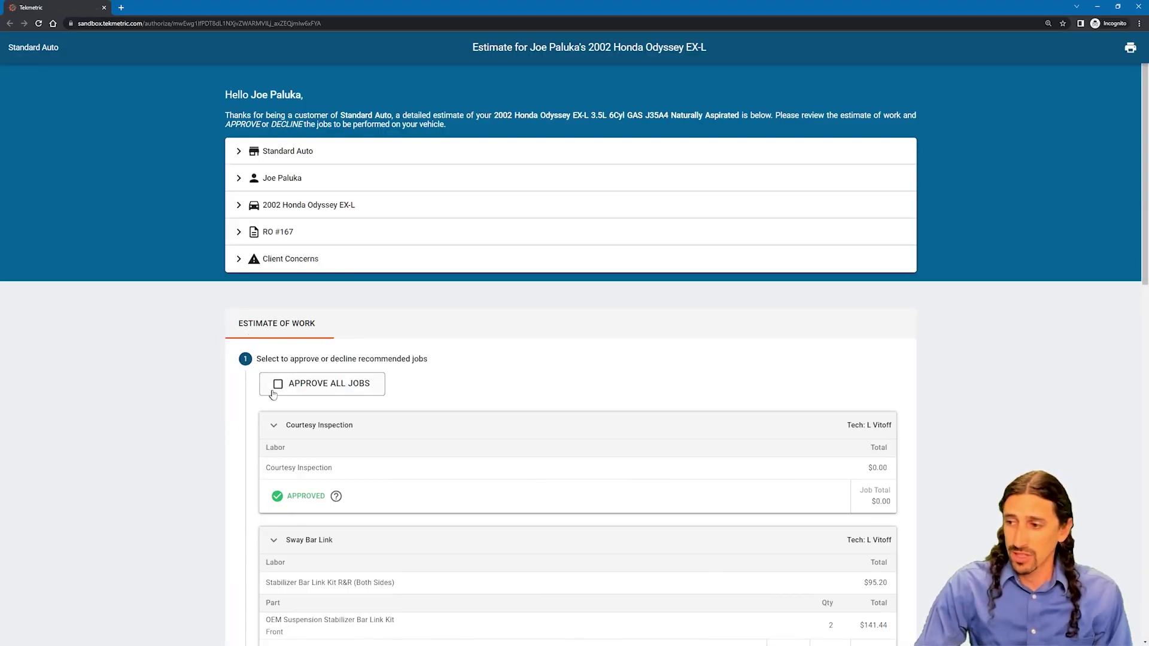
click(268, 389)
scroll(481, 375, down, 3)
Sign the estimate and authorize the work, closing the authorization page and the text conversation.
click(577, 343)
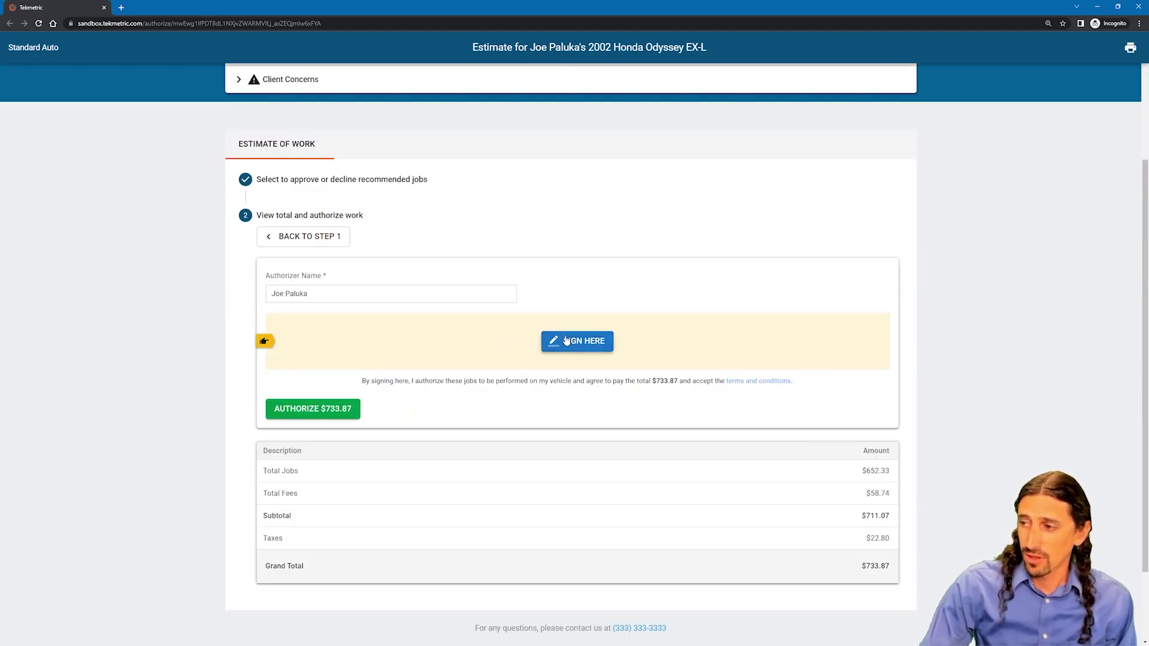
drag(437, 318, 656, 323)
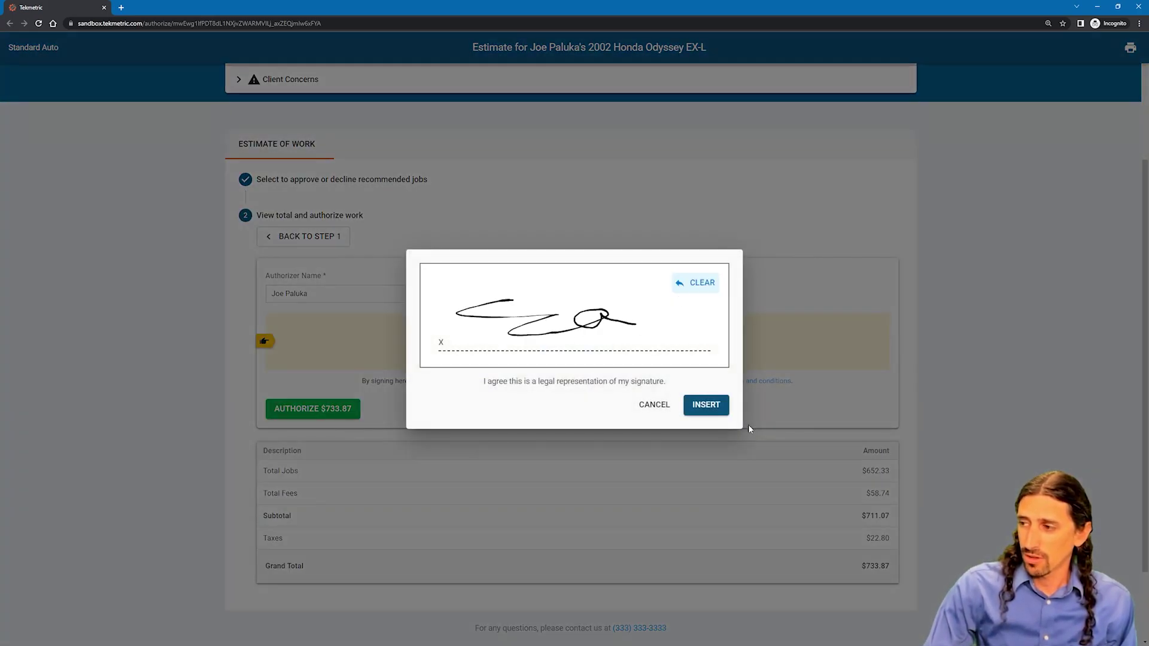
click(707, 404)
click(336, 403)
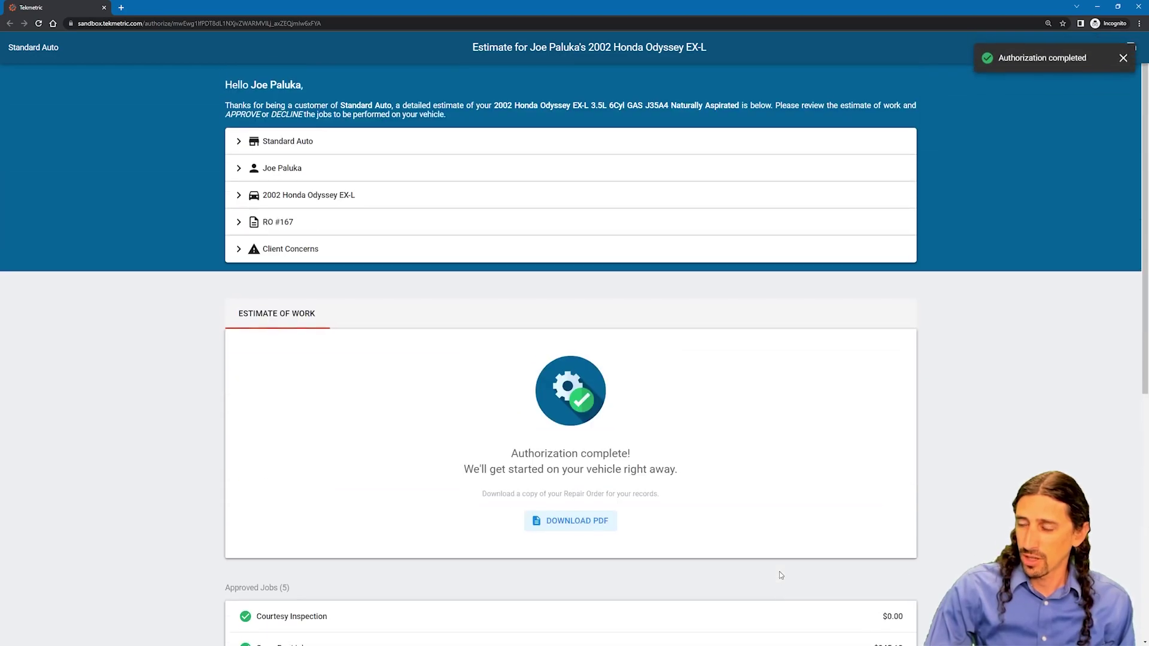
click(103, 8)
click(740, 47)
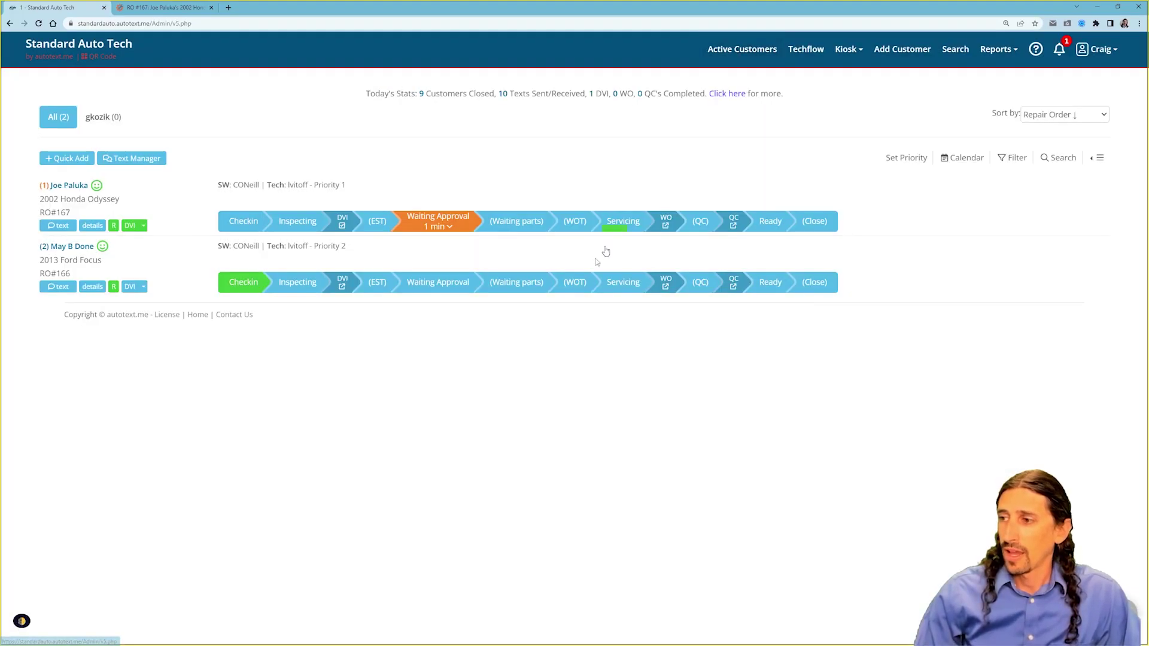
Switch to Tekmetric, return to the Job Board and set the 2002 Honda Odyssey's label to Waiting Parts.
click(158, 6)
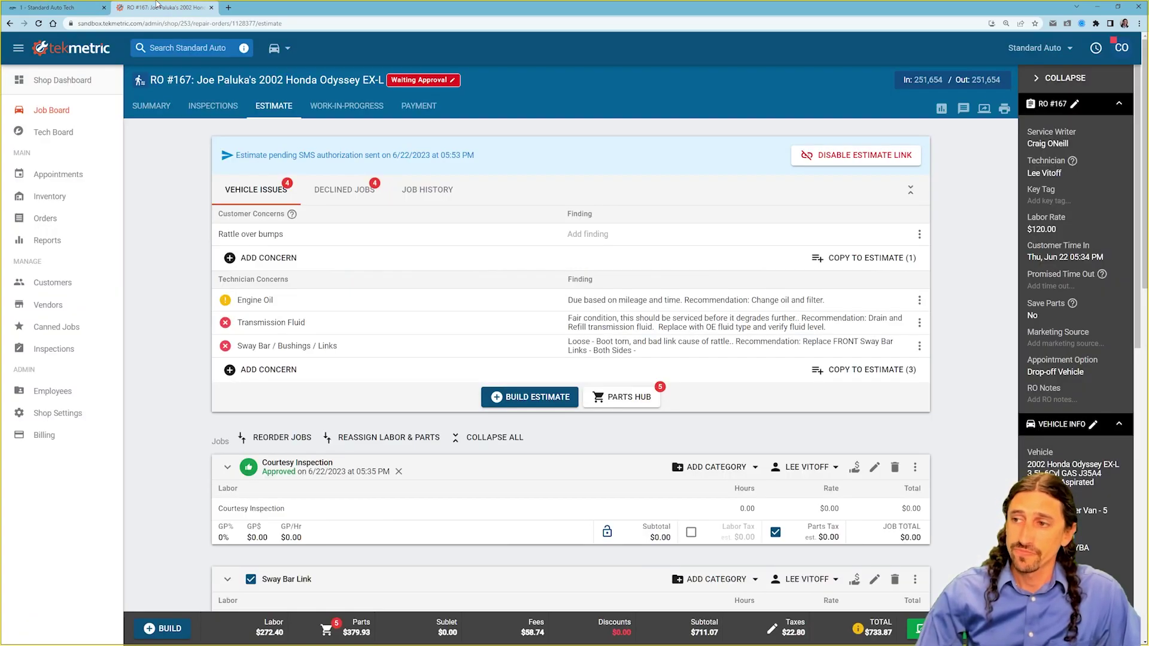
click(57, 117)
click(544, 173)
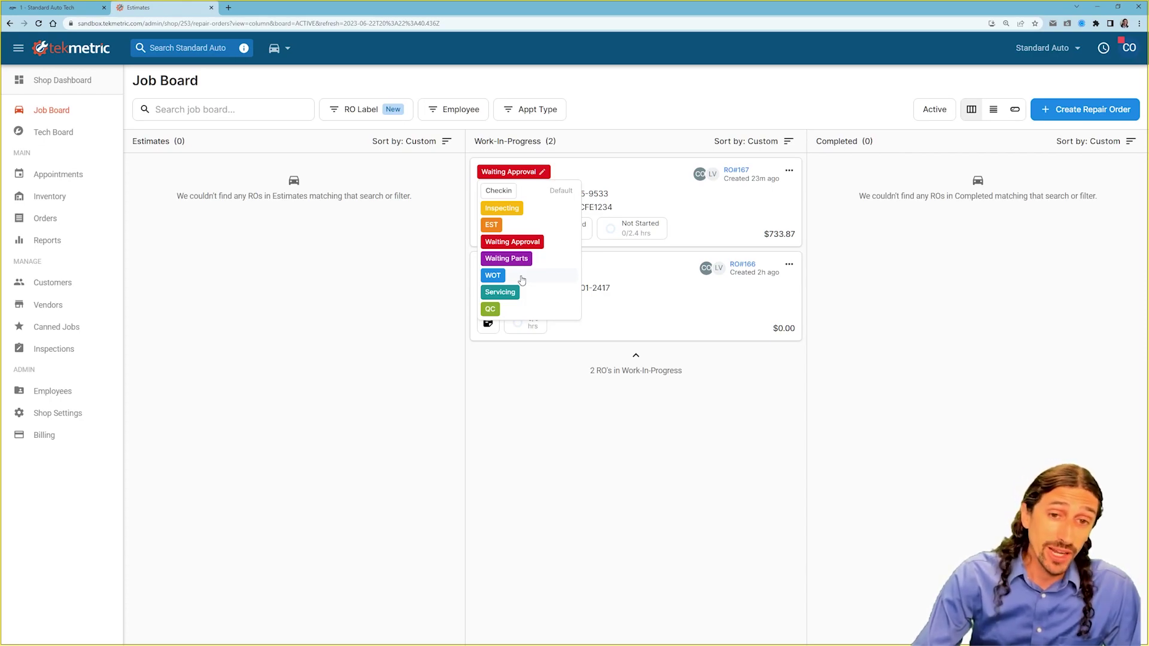
click(507, 259)
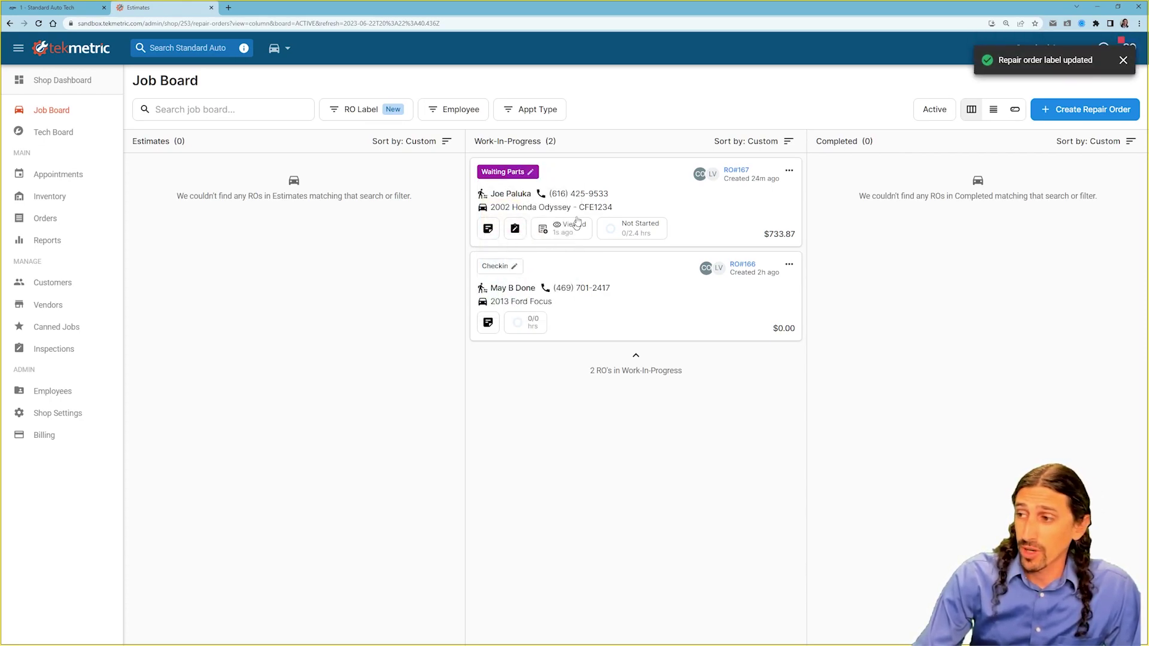
Switch to autotext.me, review the parts vendor choices for the Odyssey's Waiting parts stage and confirm its 00:02:00 wait time.
click(60, 8)
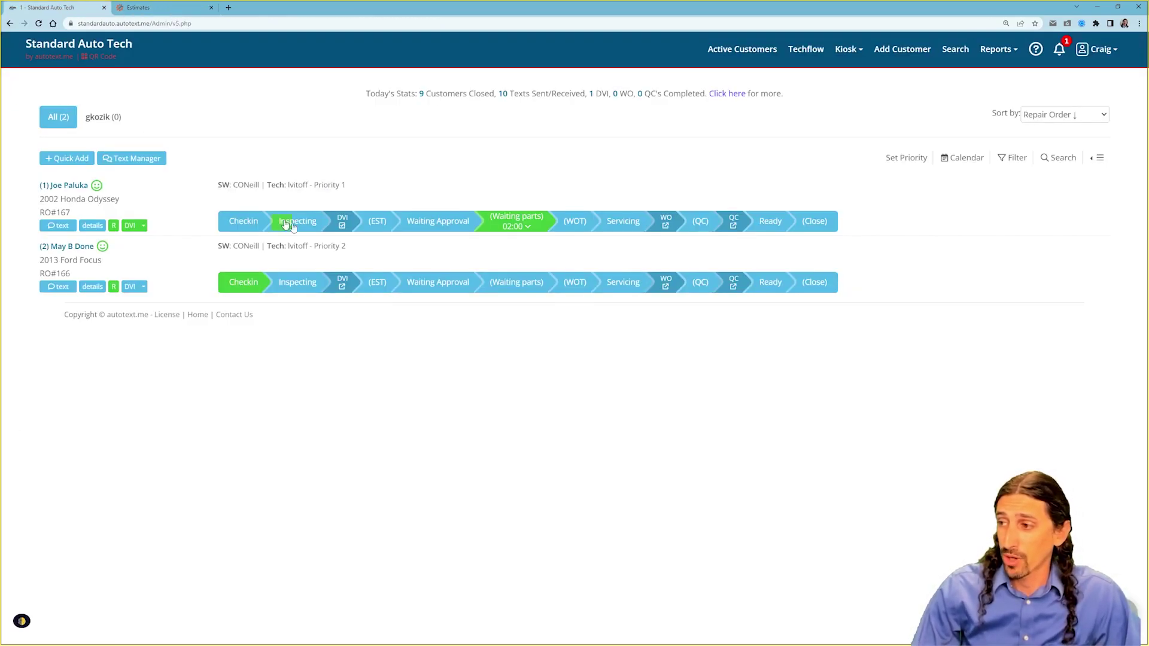
click(531, 228)
click(436, 192)
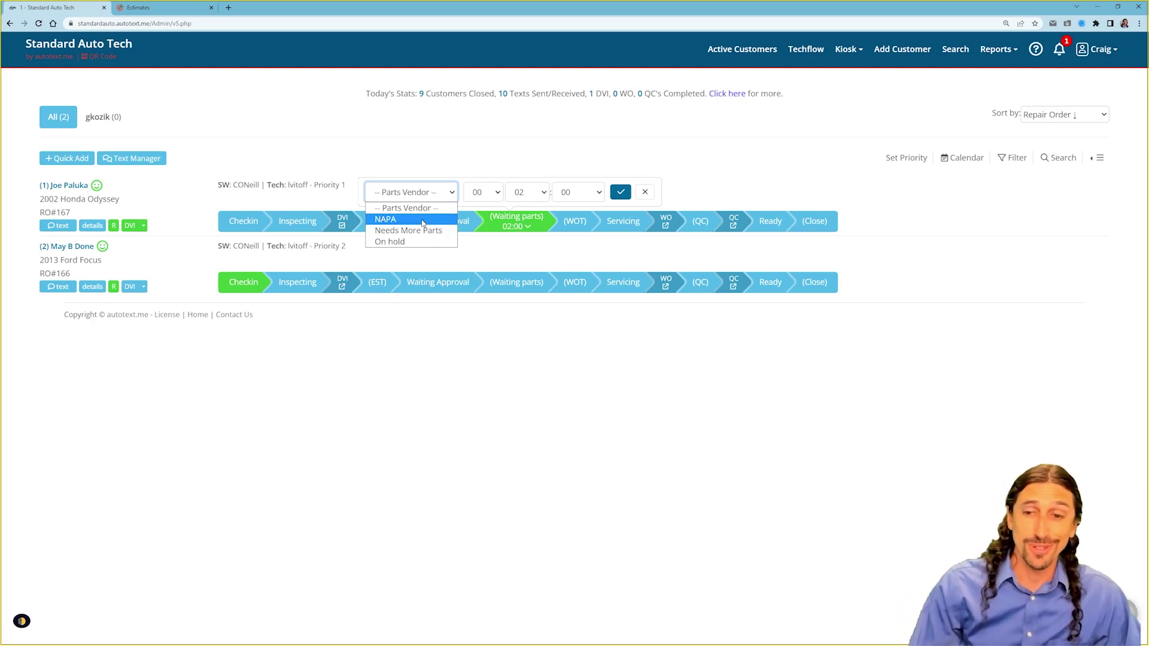
click(620, 192)
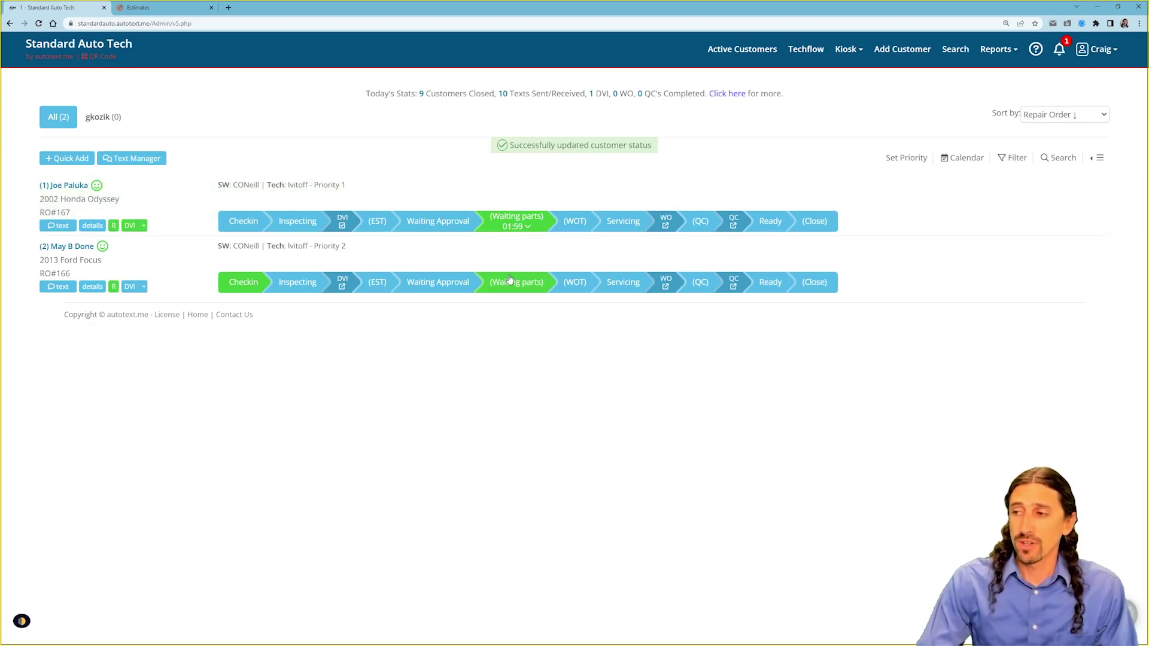
Move the 2013 Ford Focus to the Waiting parts stage with Needs More Parts selected and a 00:02:00 wait time.
click(513, 283)
click(445, 252)
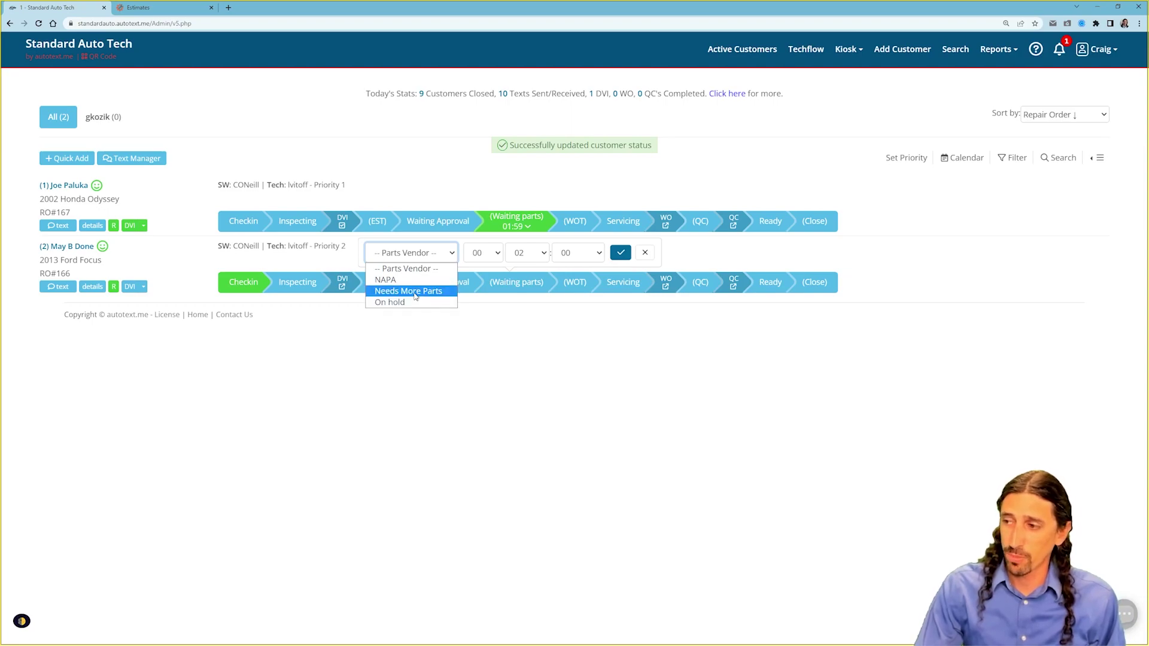
click(415, 292)
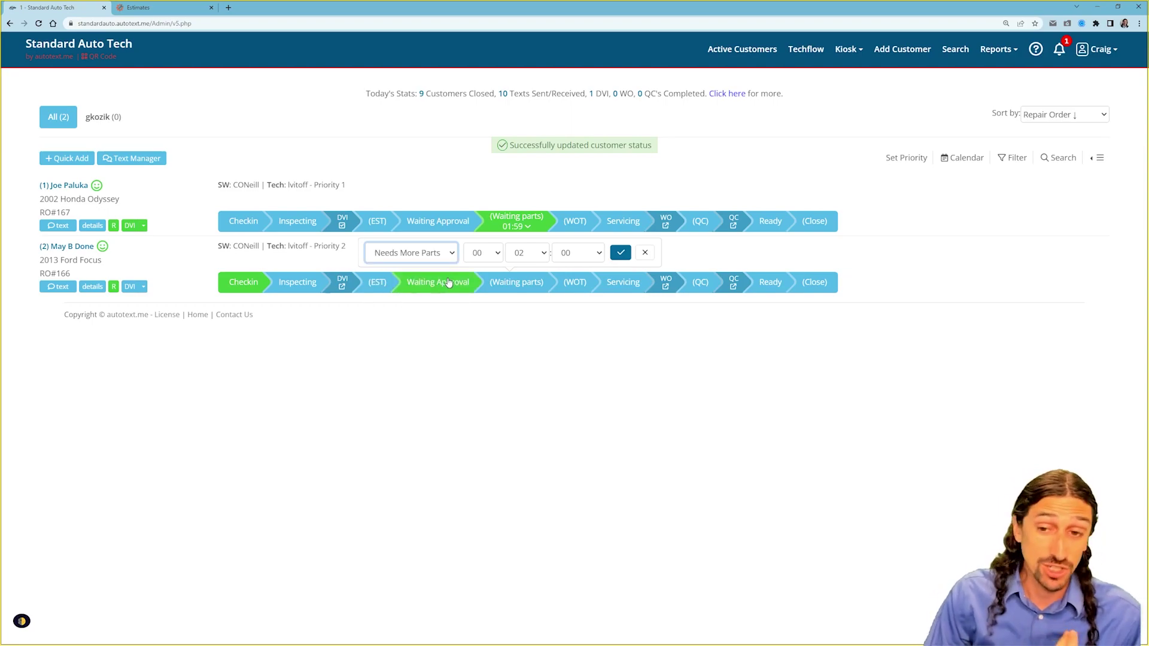
click(620, 254)
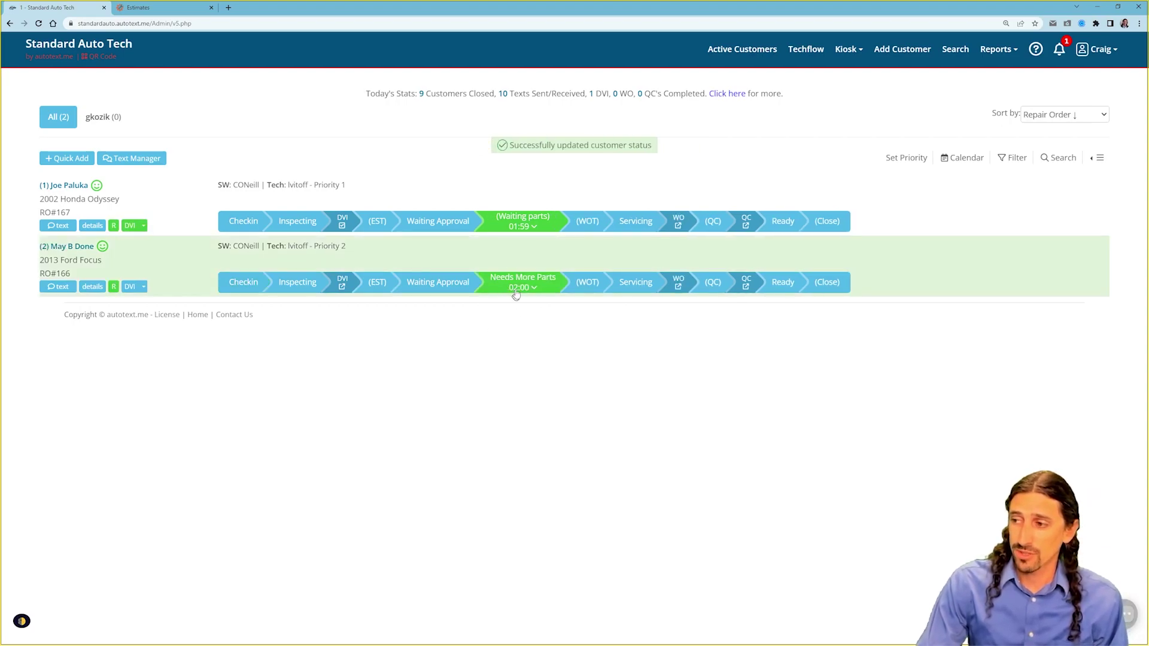
Switch to Tekmetric, refresh the Job Board and set the 2013 Ford Focus's label to Waiting Parts.
click(149, 8)
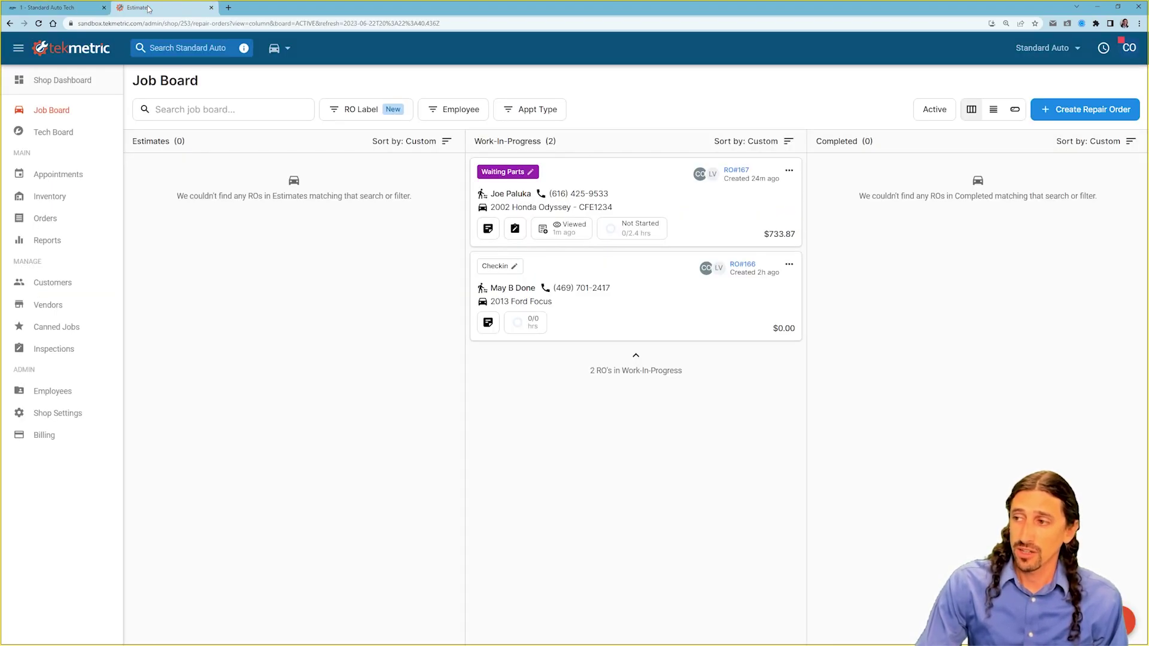
click(39, 23)
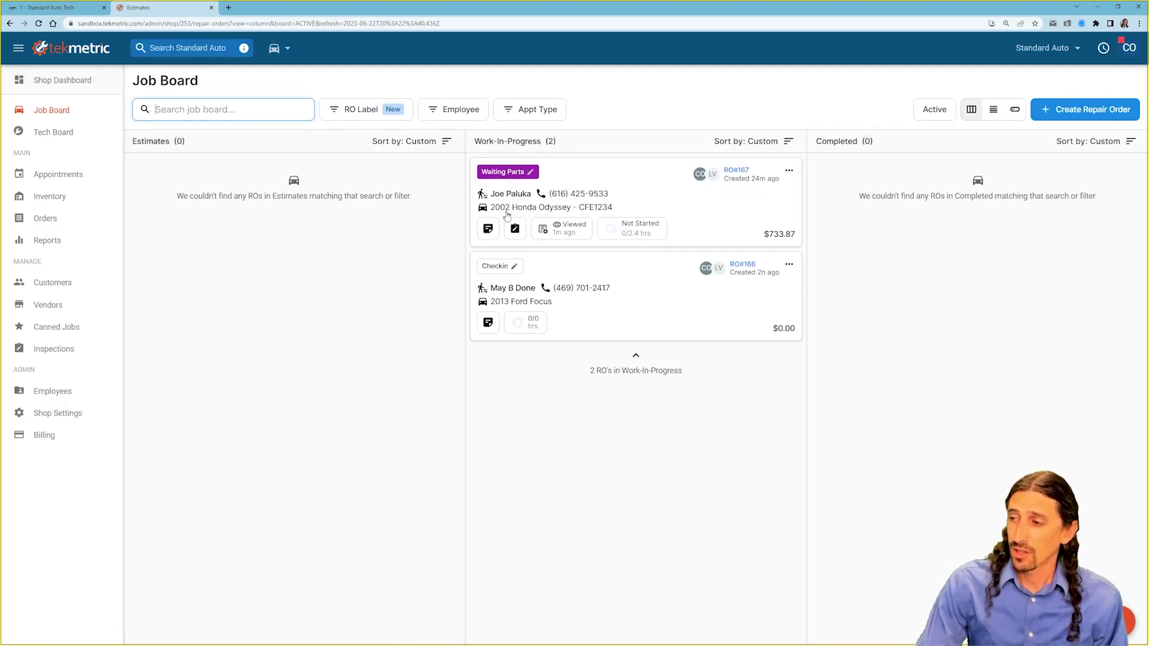
click(513, 266)
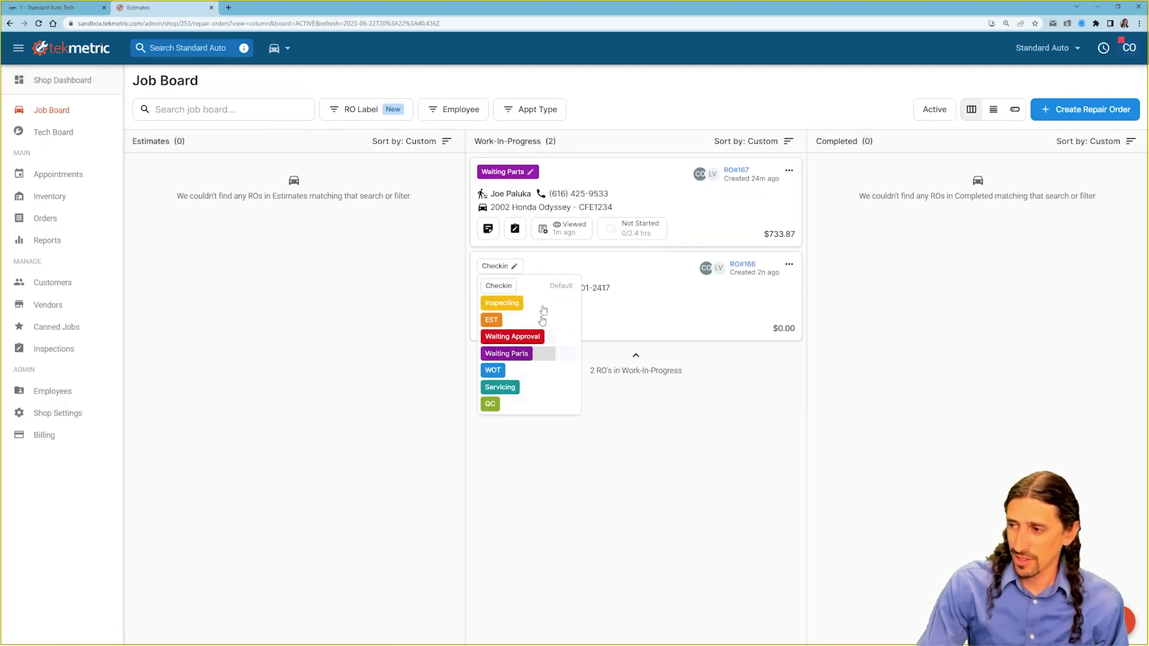
click(527, 353)
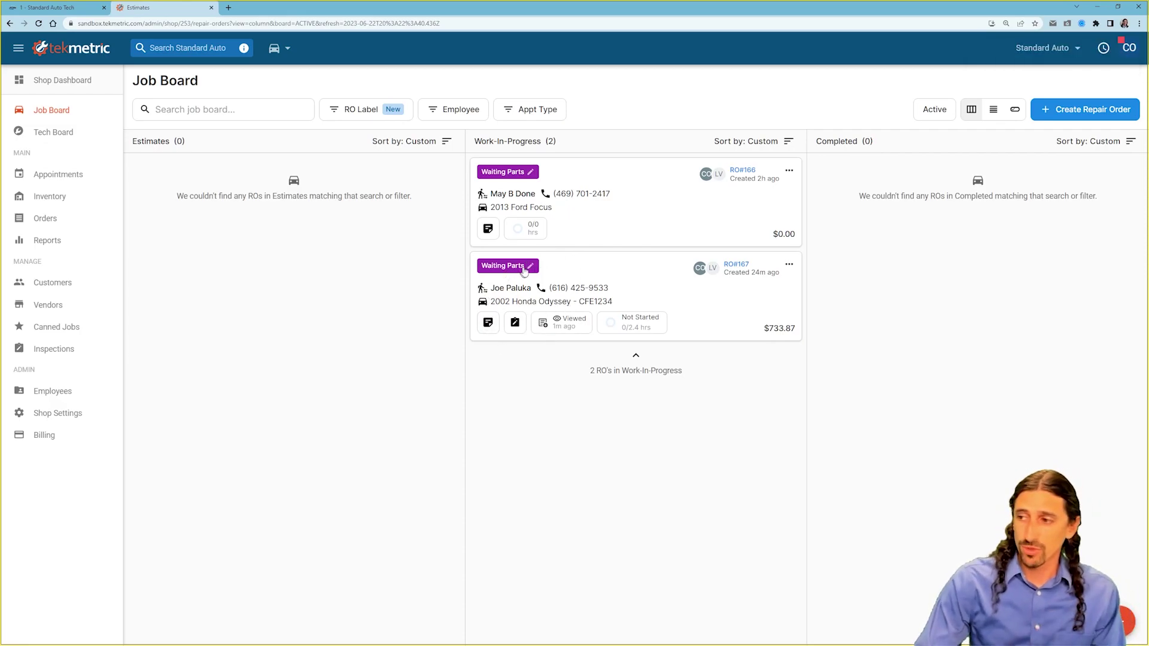
Switch back to autotext.me and move the 2002 Honda Odyssey to the WOT stage.
click(74, 7)
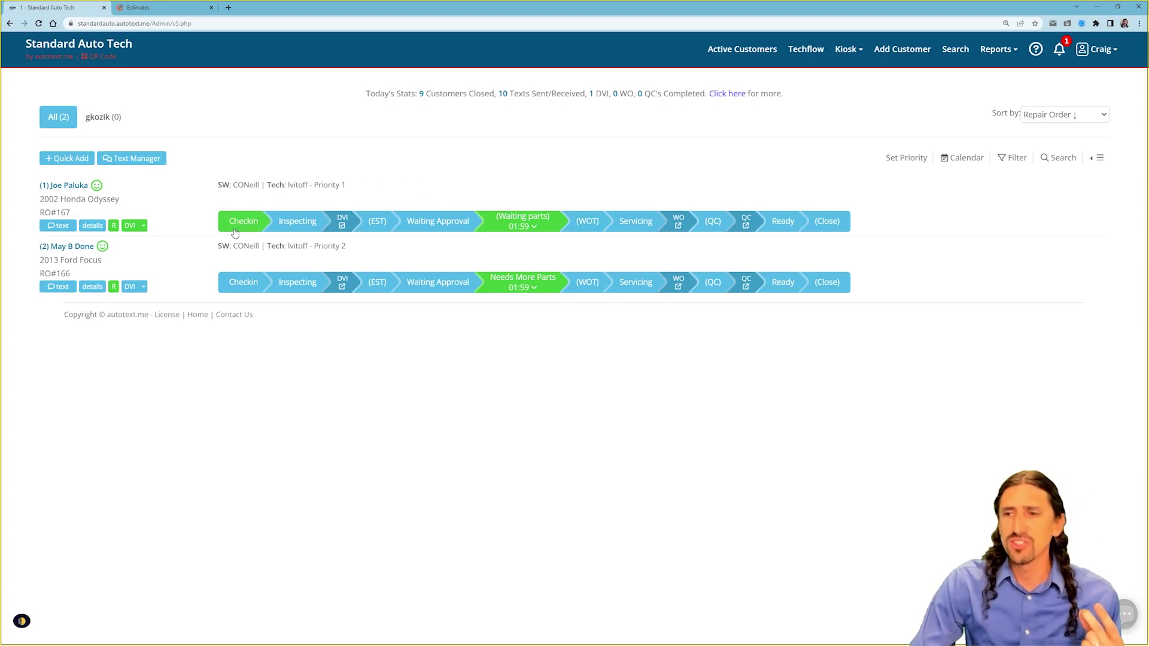
click(597, 223)
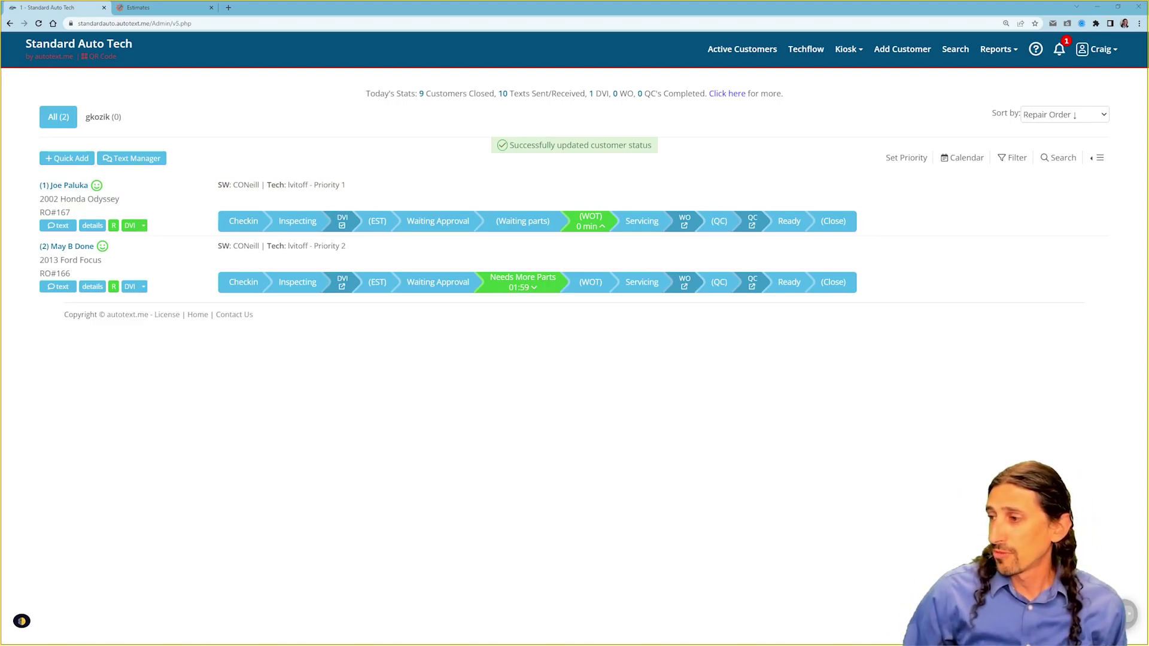
Bring up the technician's autotext.me window, review the work order item notifications and clear them all.
key(alt+Tab)
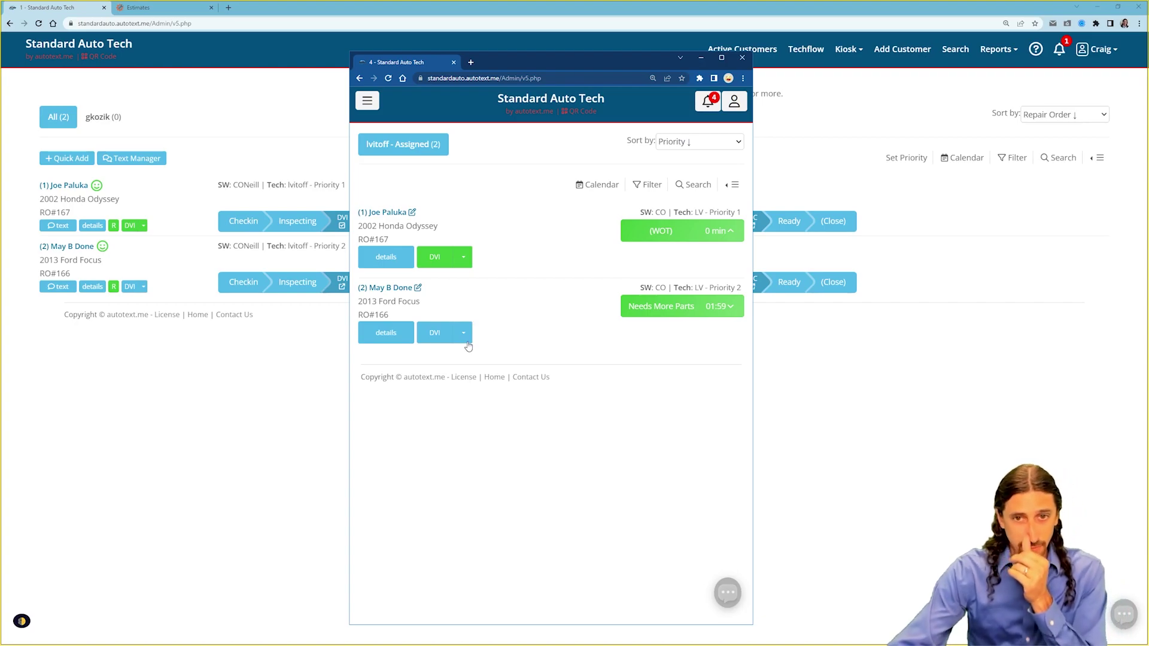
click(709, 106)
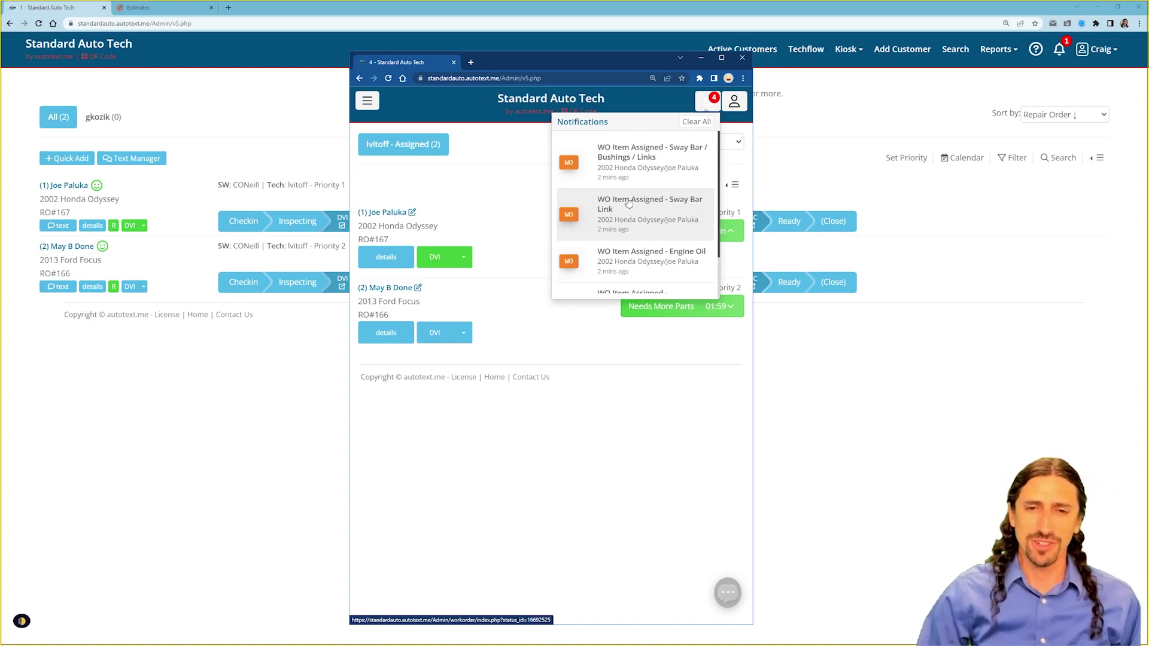
click(696, 122)
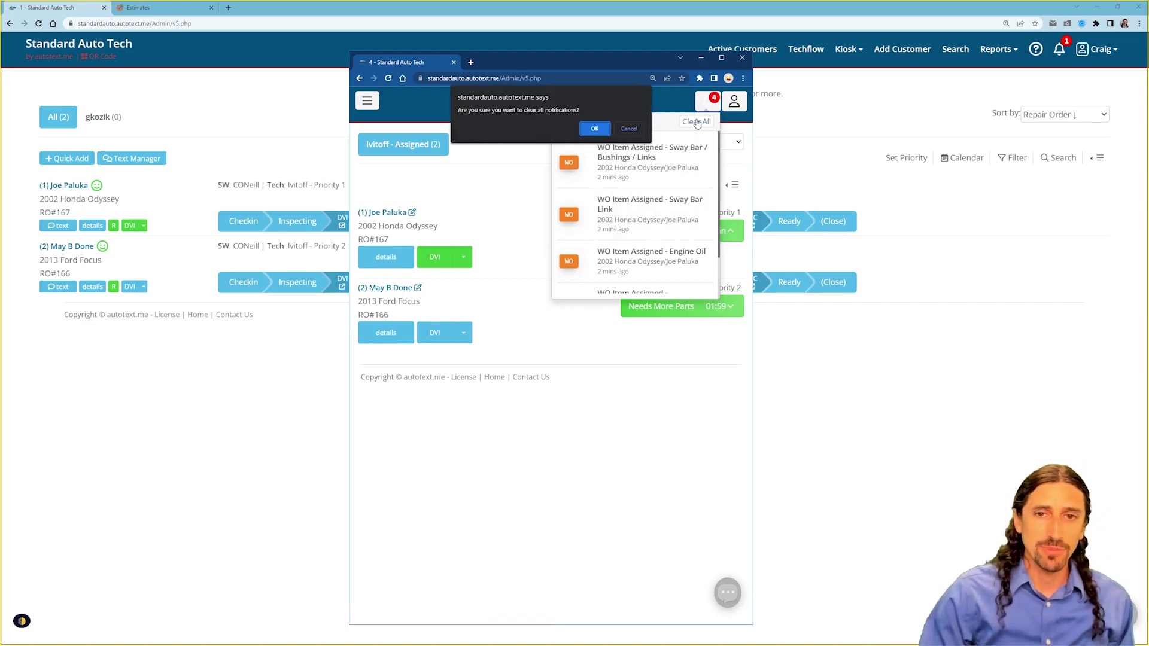
click(593, 129)
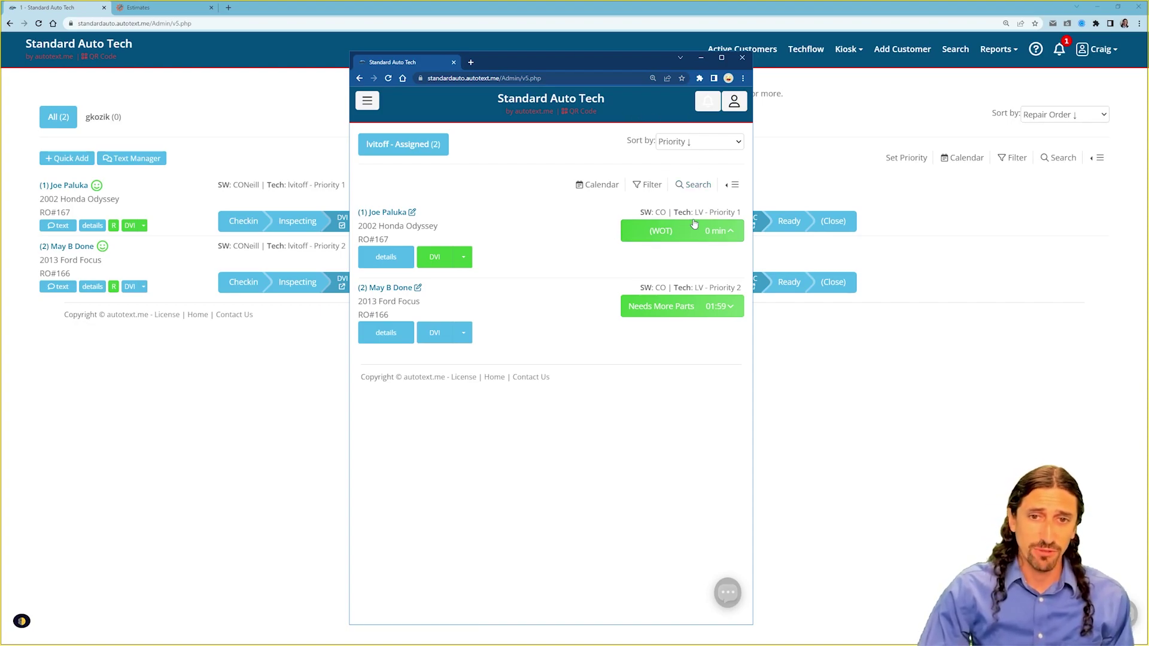
Open the 2002 Honda Odyssey's work order from the technician's view, maximize the window and reload the page.
click(463, 258)
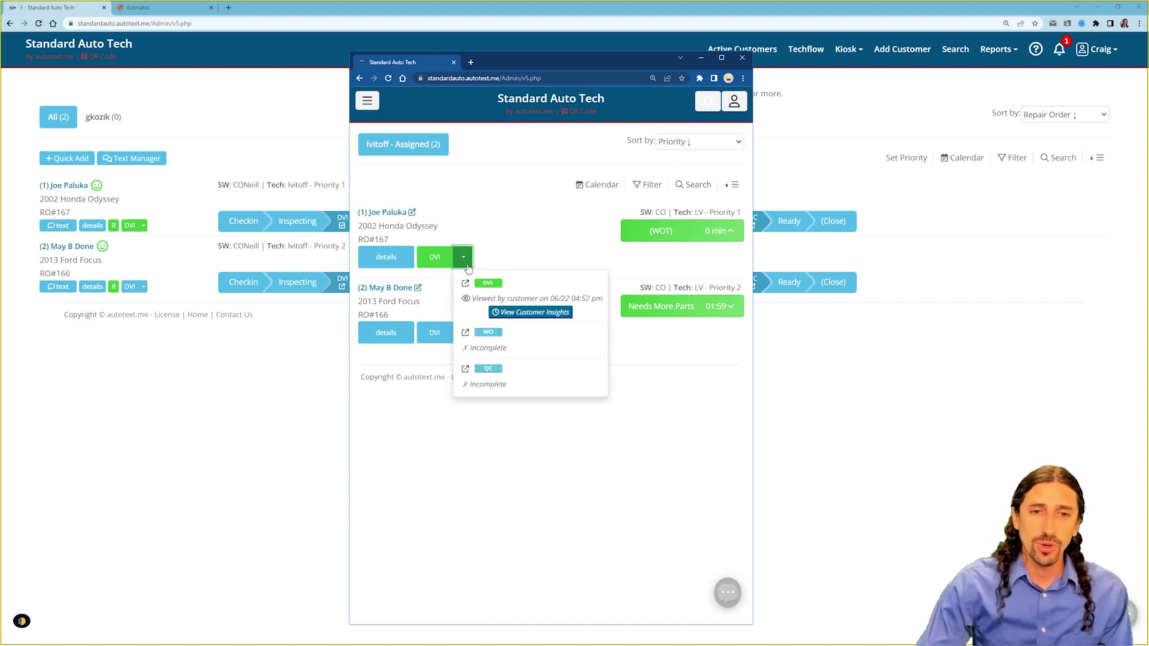
click(498, 333)
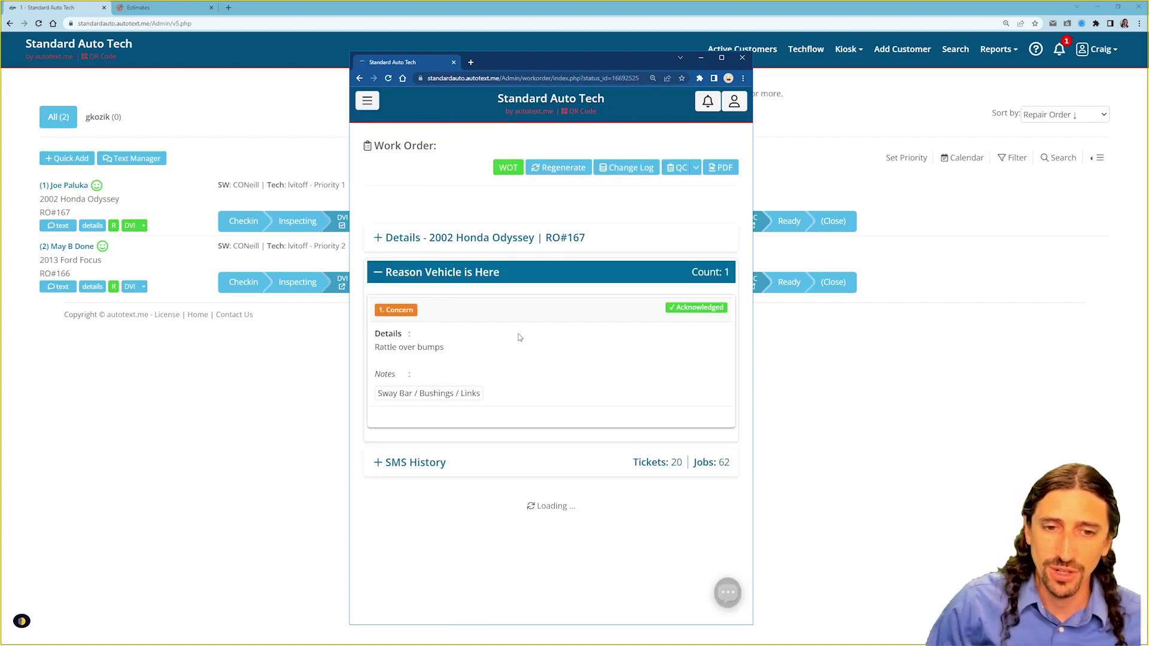
click(721, 58)
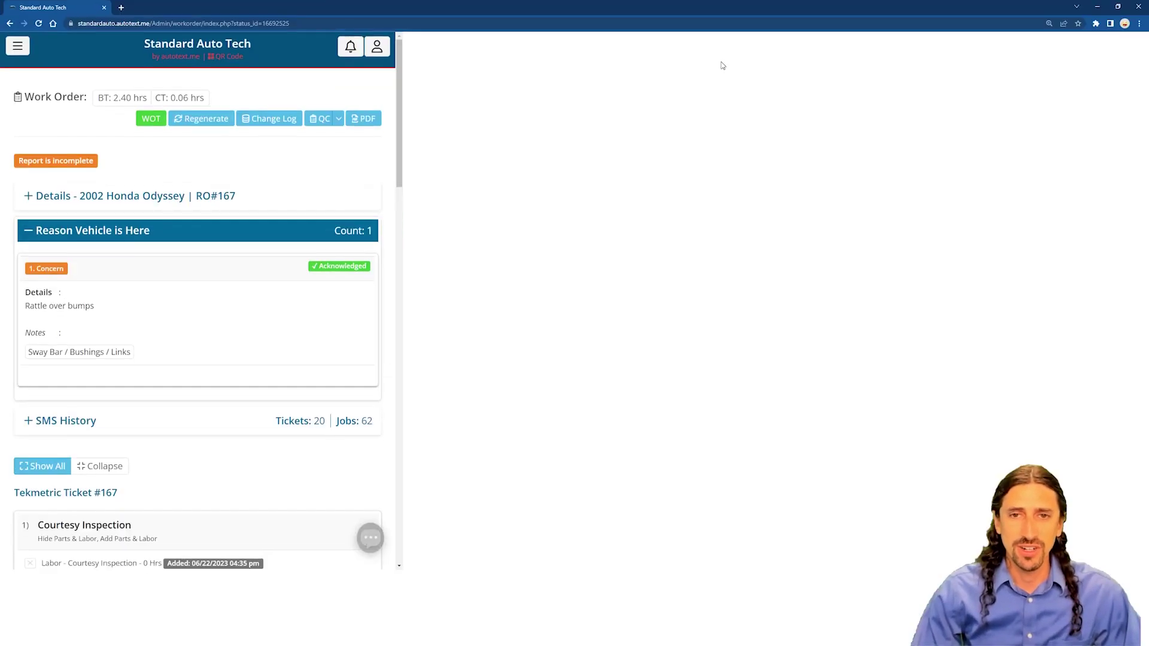
click(40, 25)
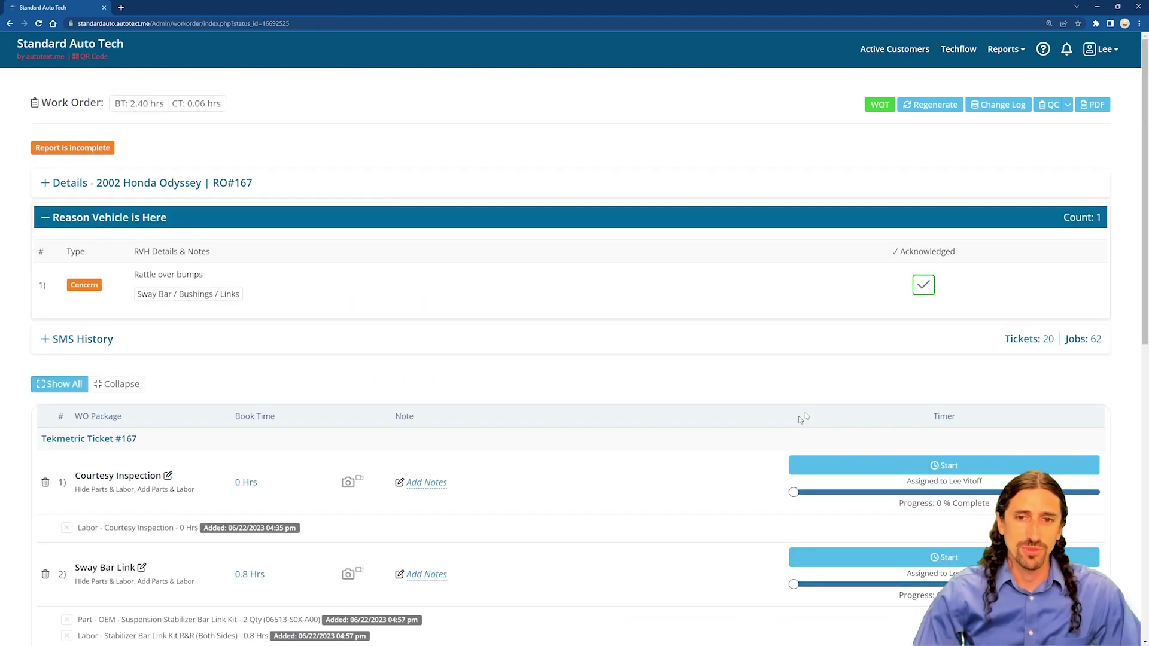
Start and complete the Courtesy Inspection and Sway Bar Link jobs in the Odyssey's work order.
scroll(796, 324, down, 4)
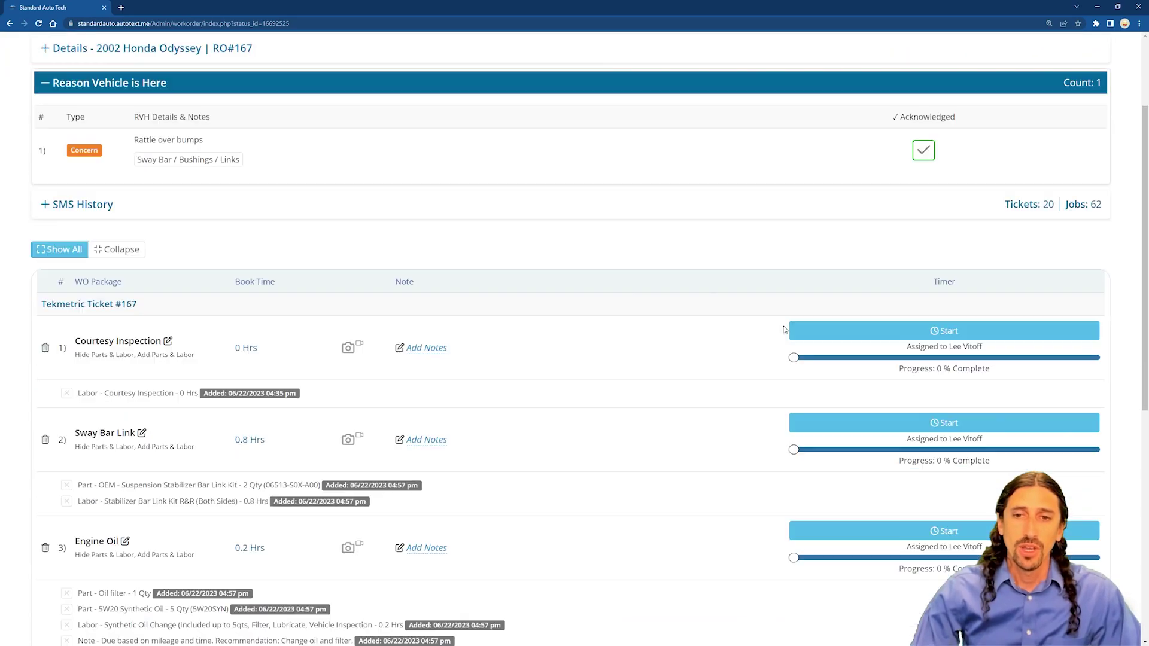
scroll(806, 258, down, 2)
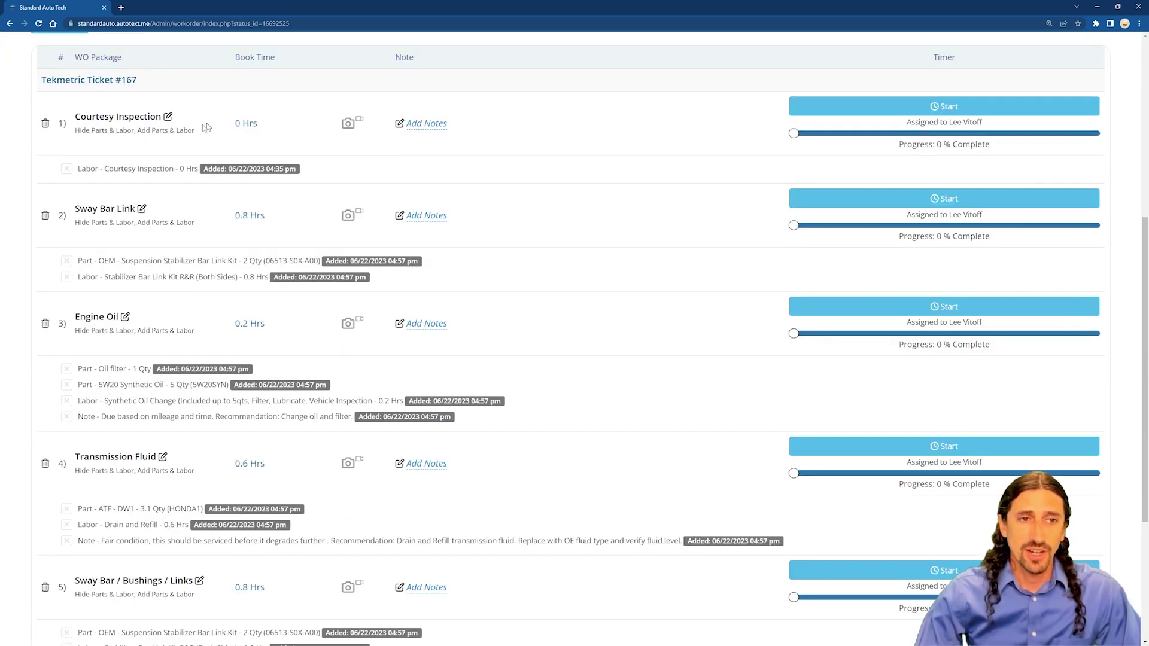
click(892, 111)
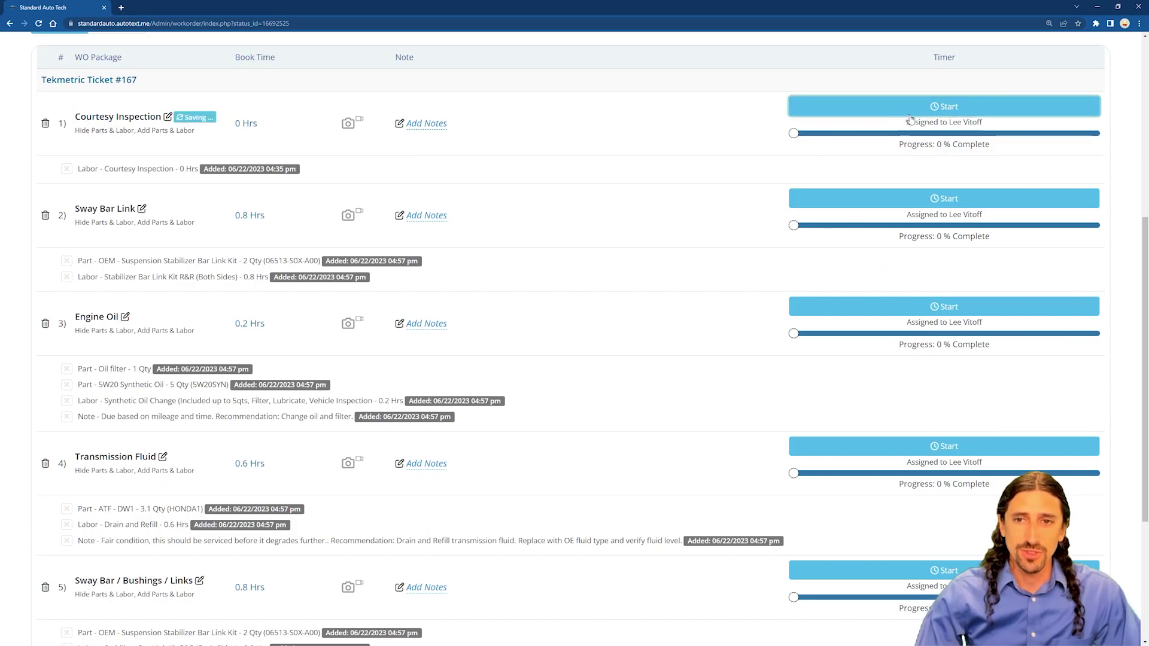
click(981, 119)
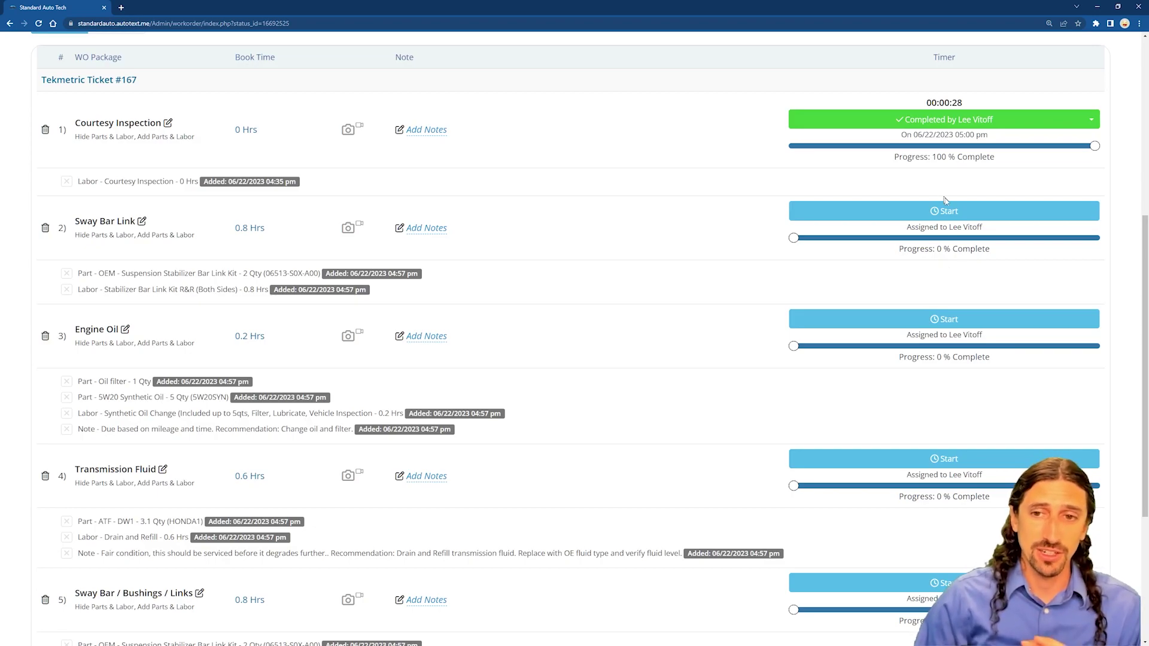
click(967, 213)
click(1021, 213)
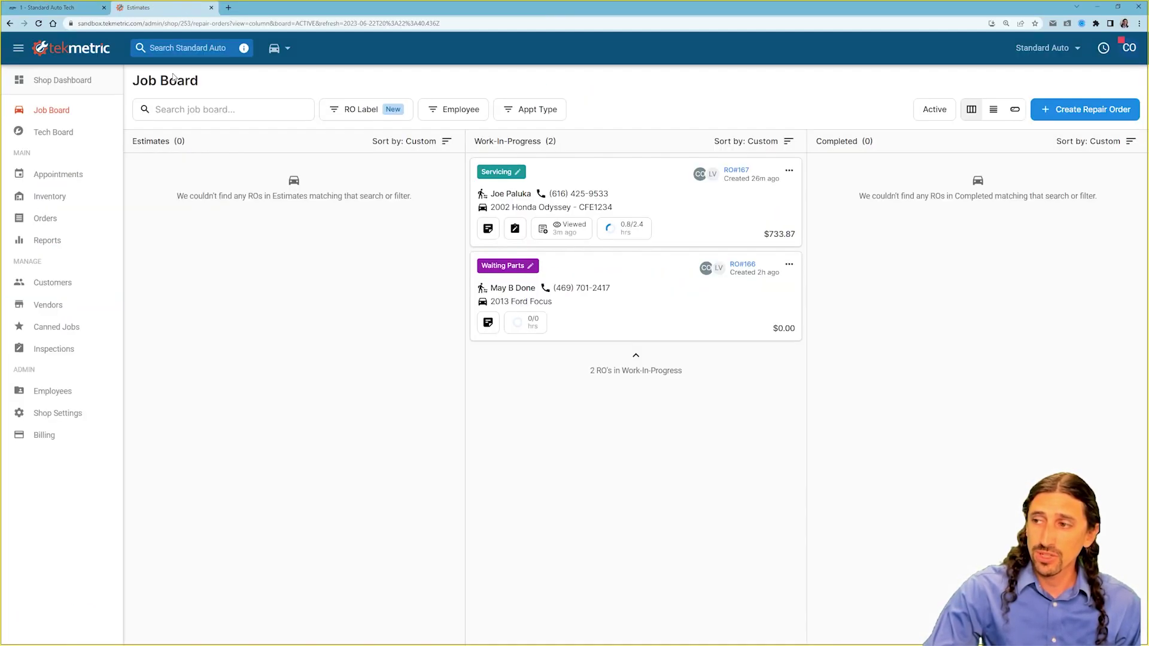
Switch to Tekmetric, open the Odyssey's repair order and check the technician's job times in its Work-in-Progress view.
click(638, 189)
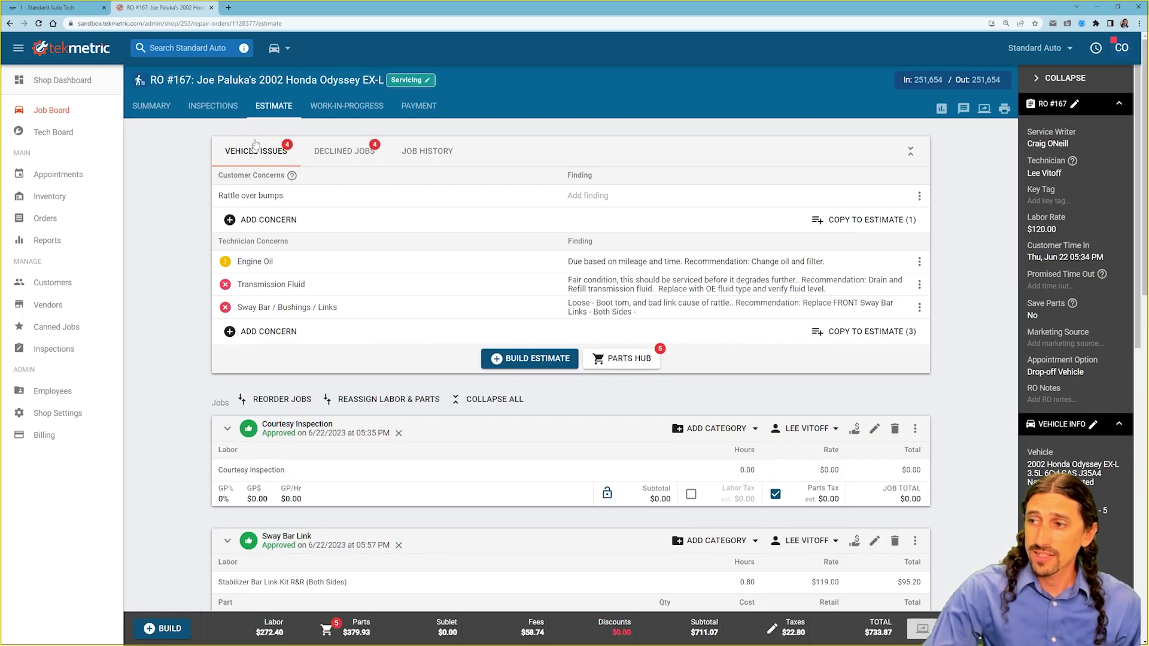
click(331, 106)
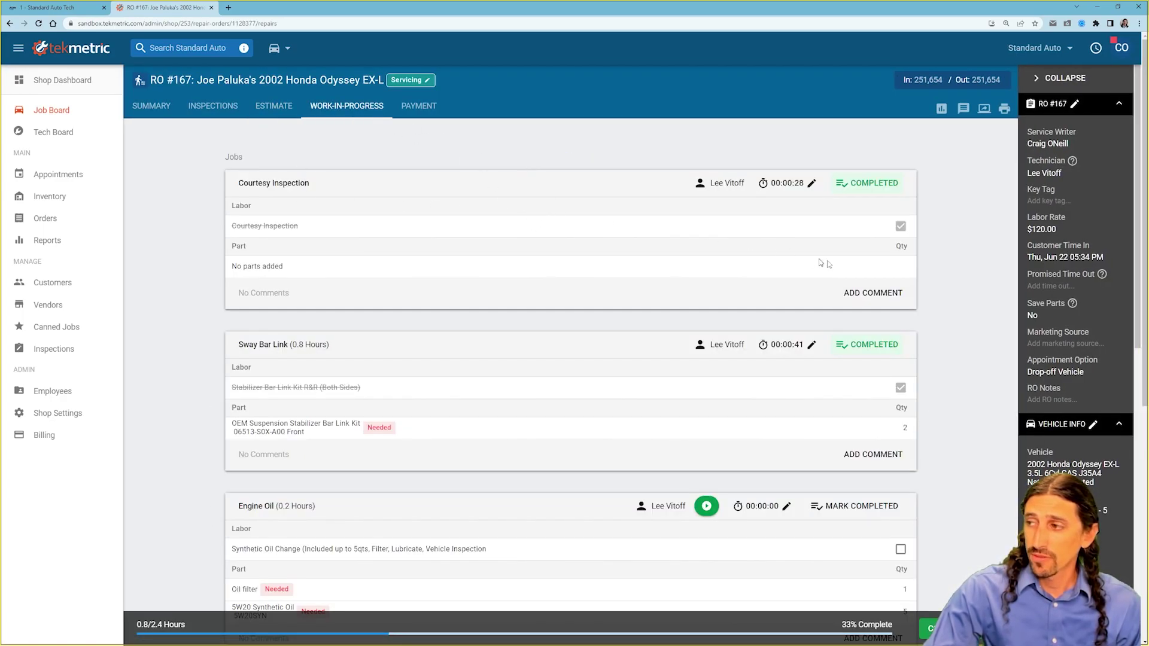
Start and complete the Engine Oil job in the technician's autotext.me work order and reload the Odyssey's repair order in Tekmetric.
scroll(806, 259, down, 2)
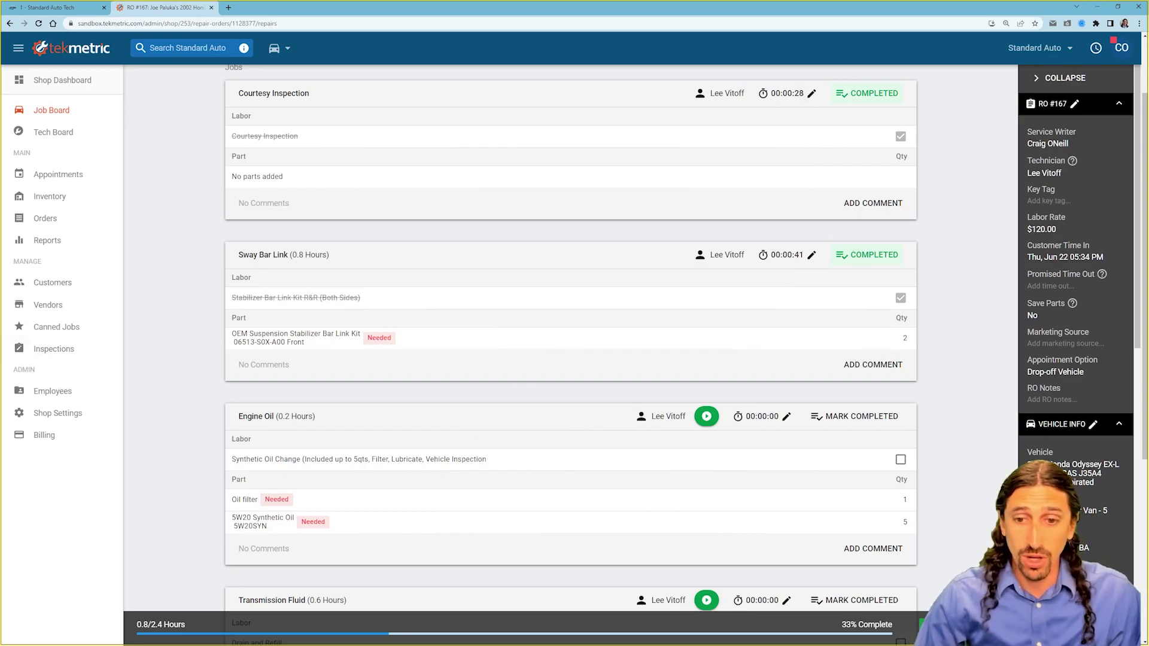
key(alt+Tab)
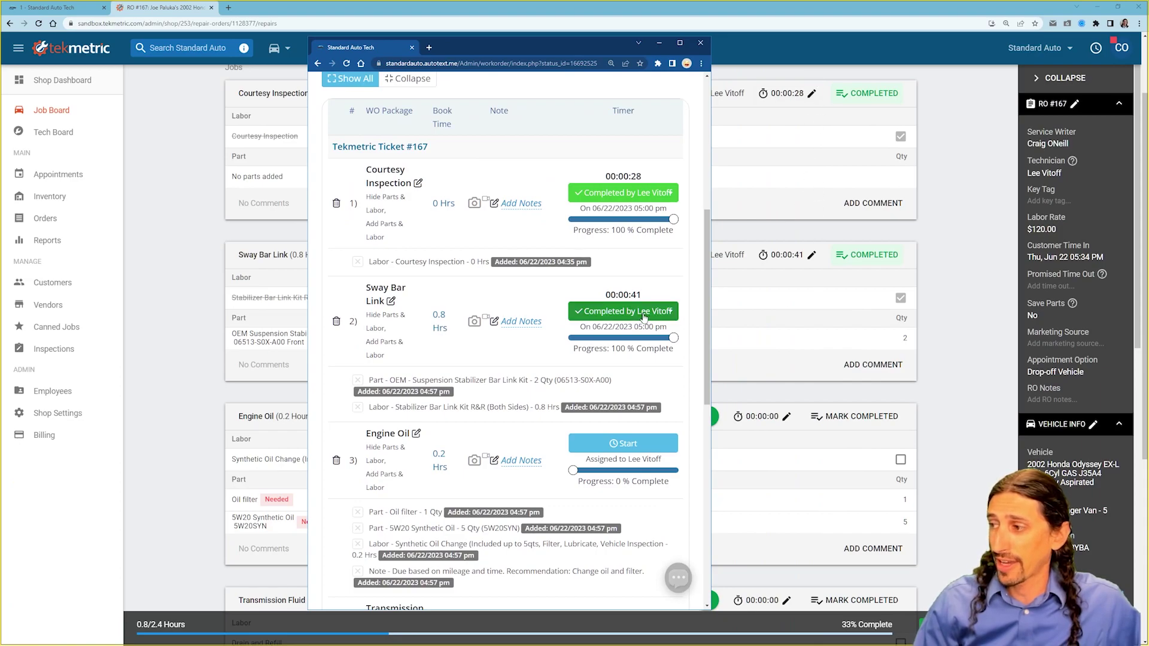
click(614, 448)
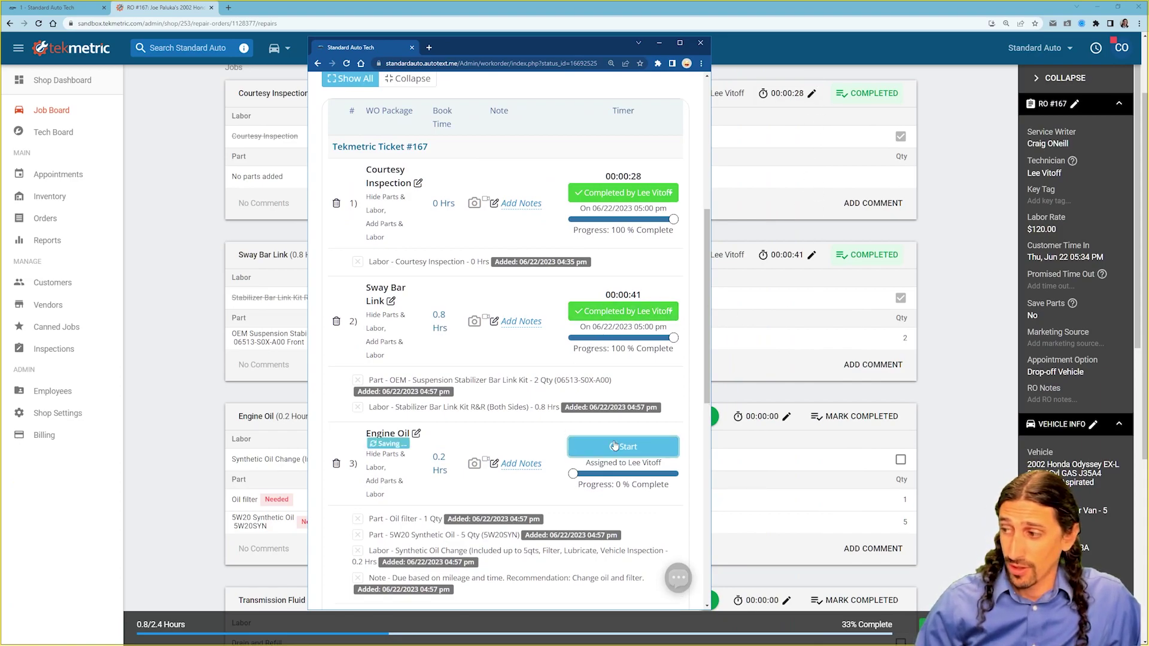
click(654, 450)
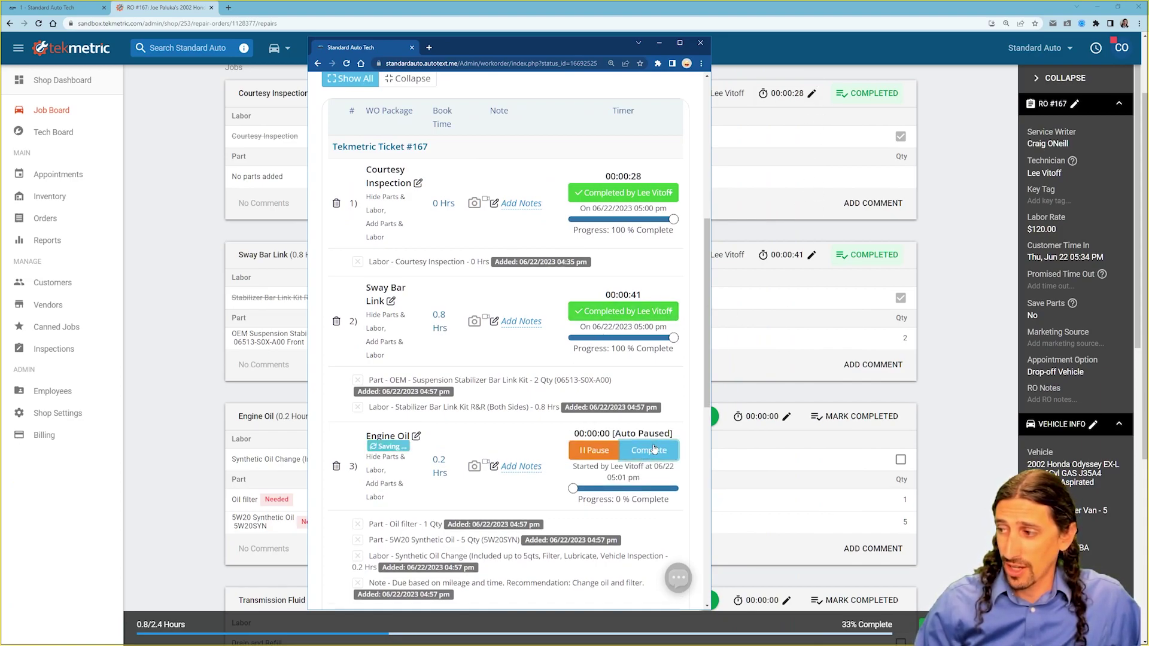
click(38, 23)
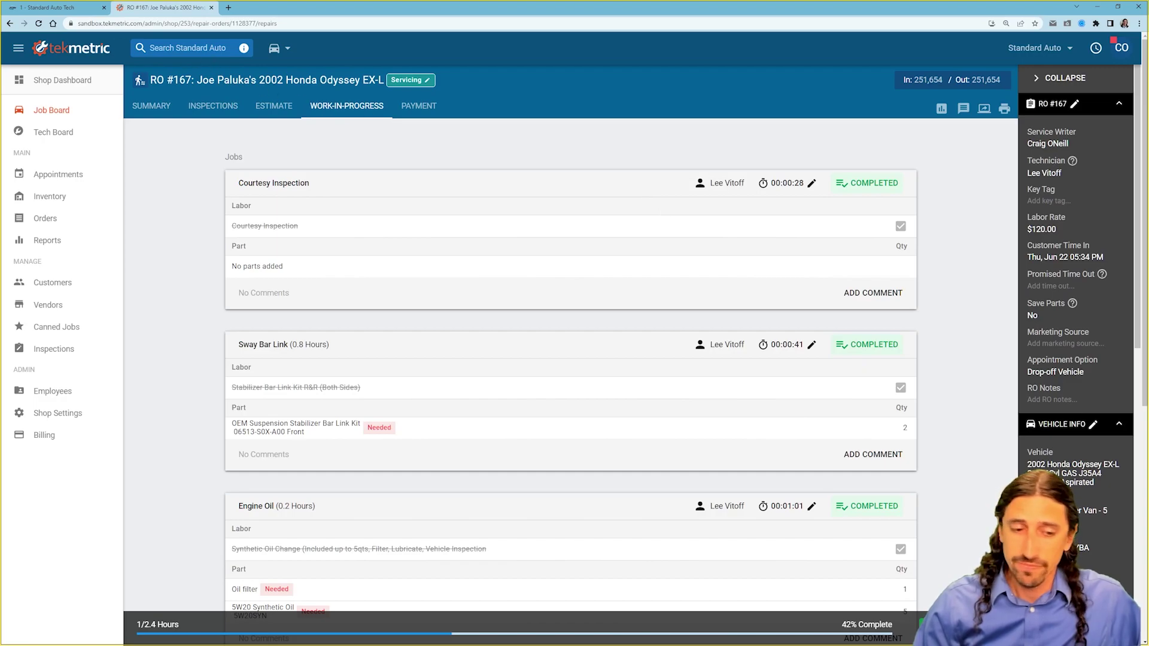
Return to the technician's autotext.me window, maximize it, and start and complete the Transmission Fluid job.
key(alt+Tab)
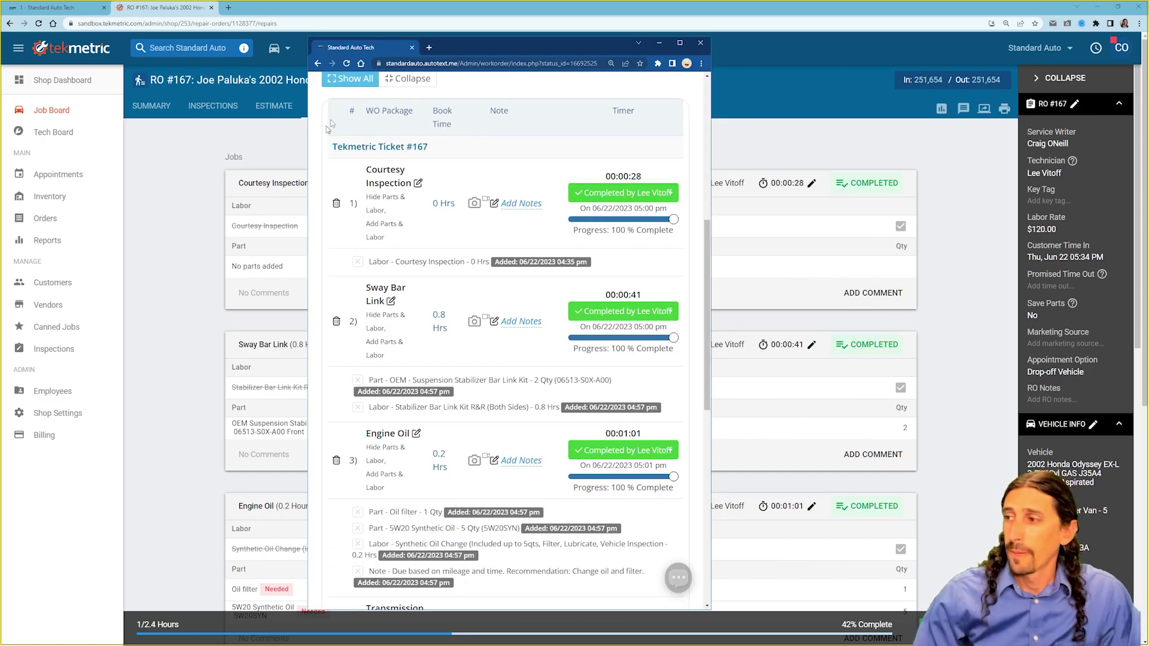
click(680, 43)
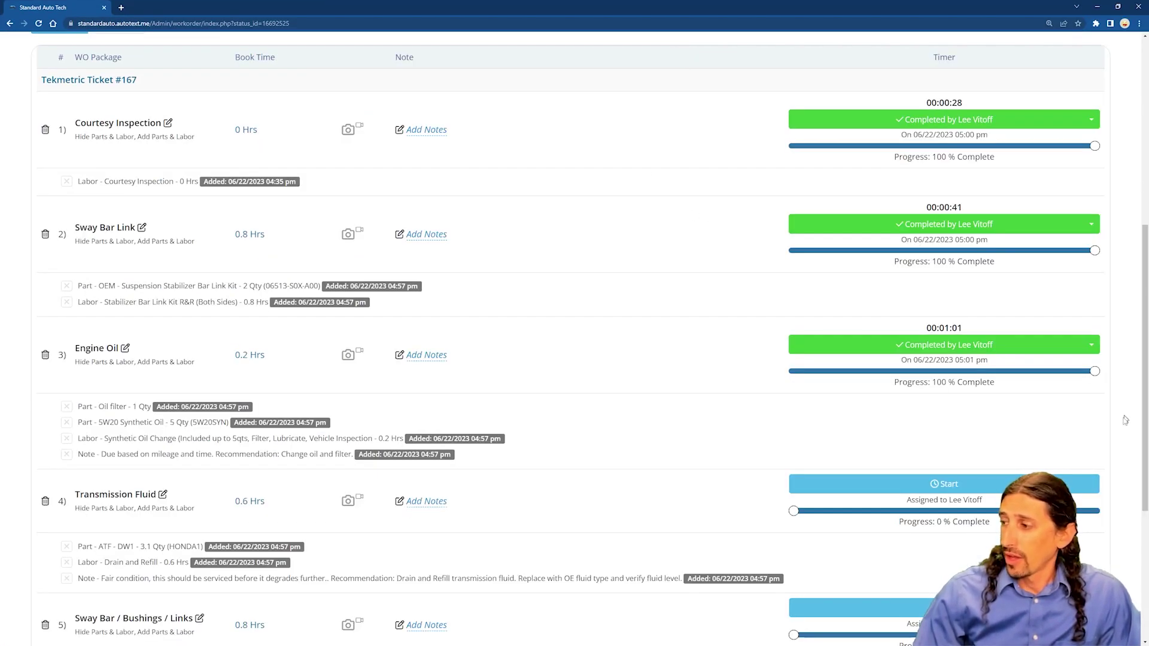
click(946, 483)
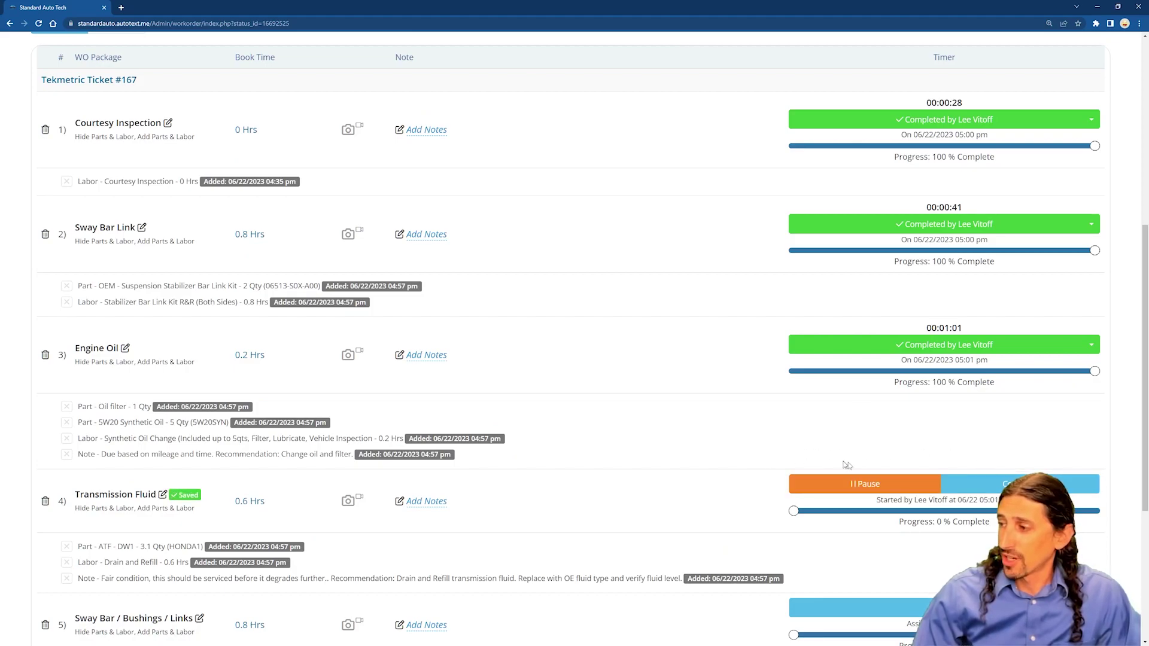
click(1021, 484)
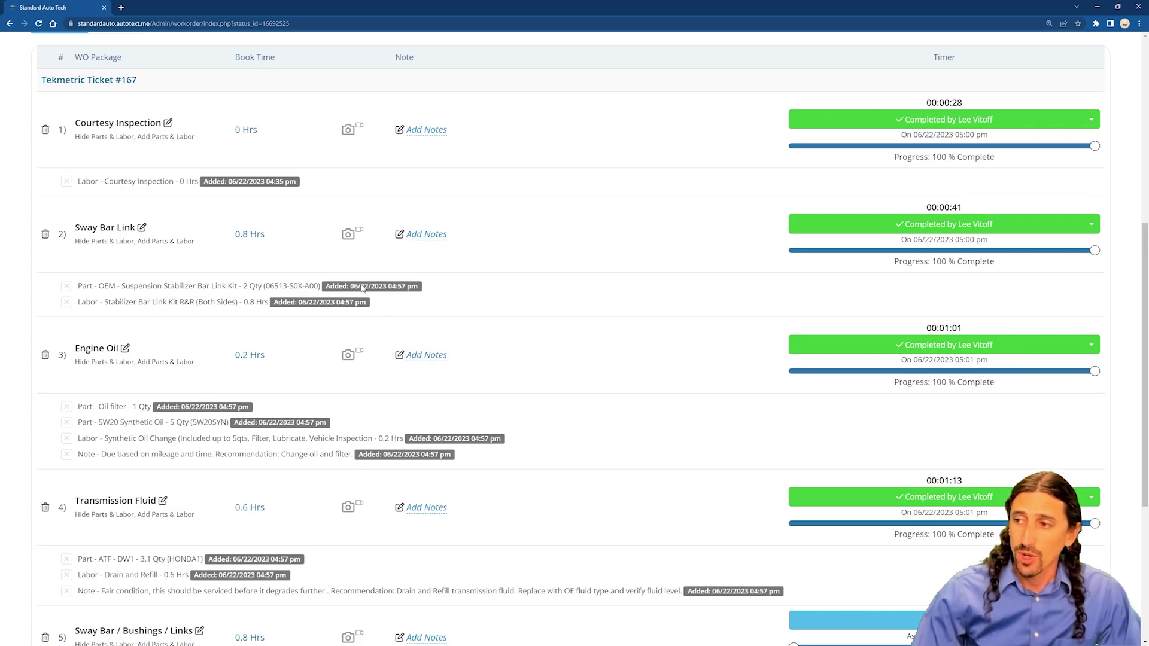
drag(436, 296, 322, 287)
click(534, 310)
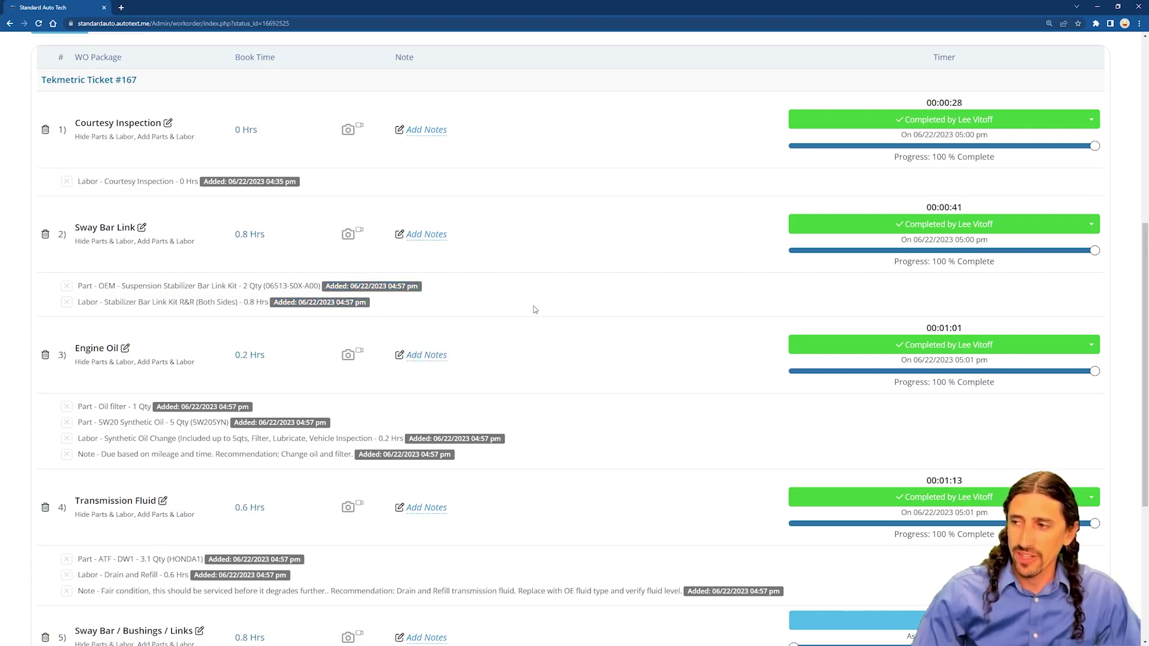
Submit the Odyssey's work order with the Sway Bar / Bushings / Links job left unstarted.
scroll(220, 174, down, 5)
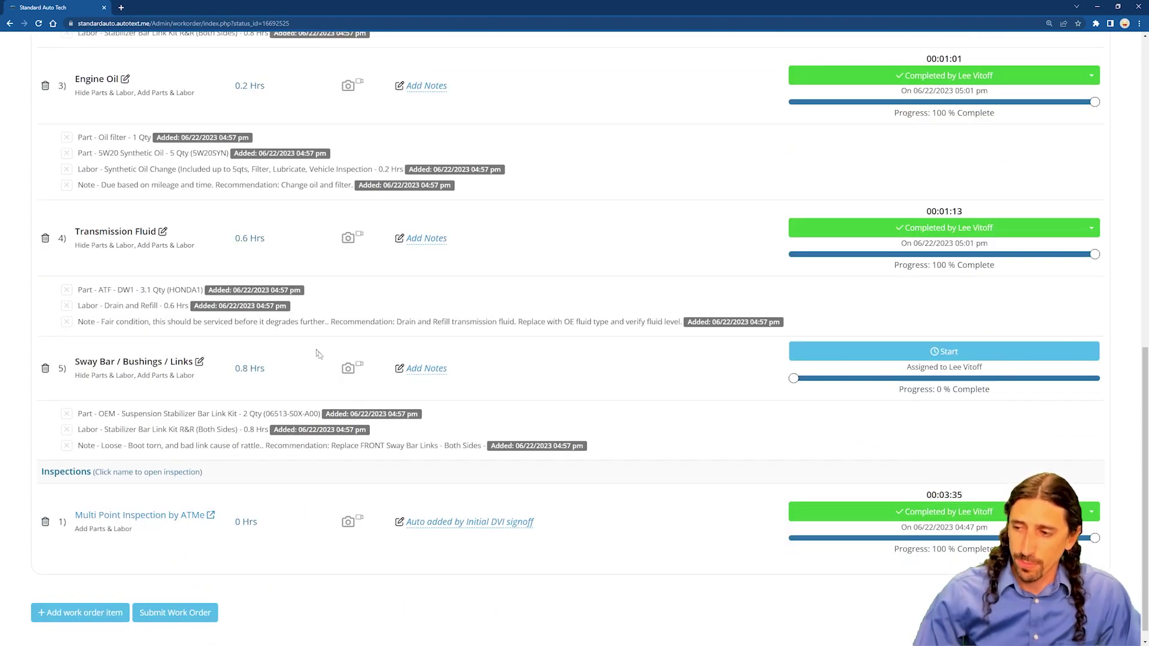
scroll(286, 503, down, 1)
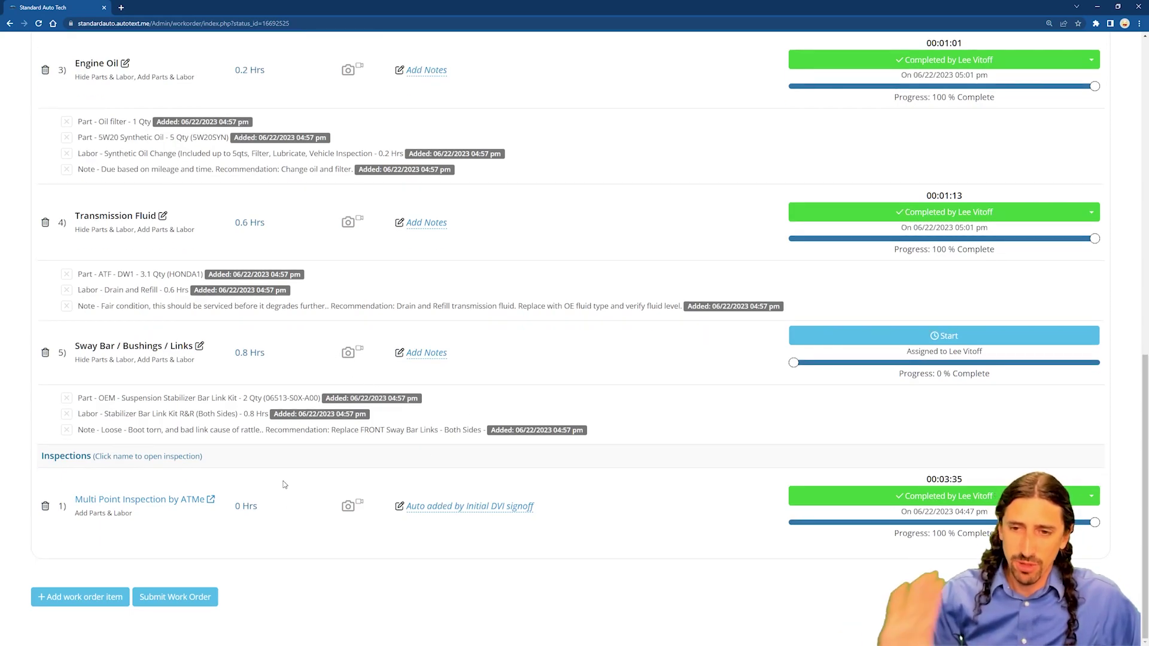
click(187, 600)
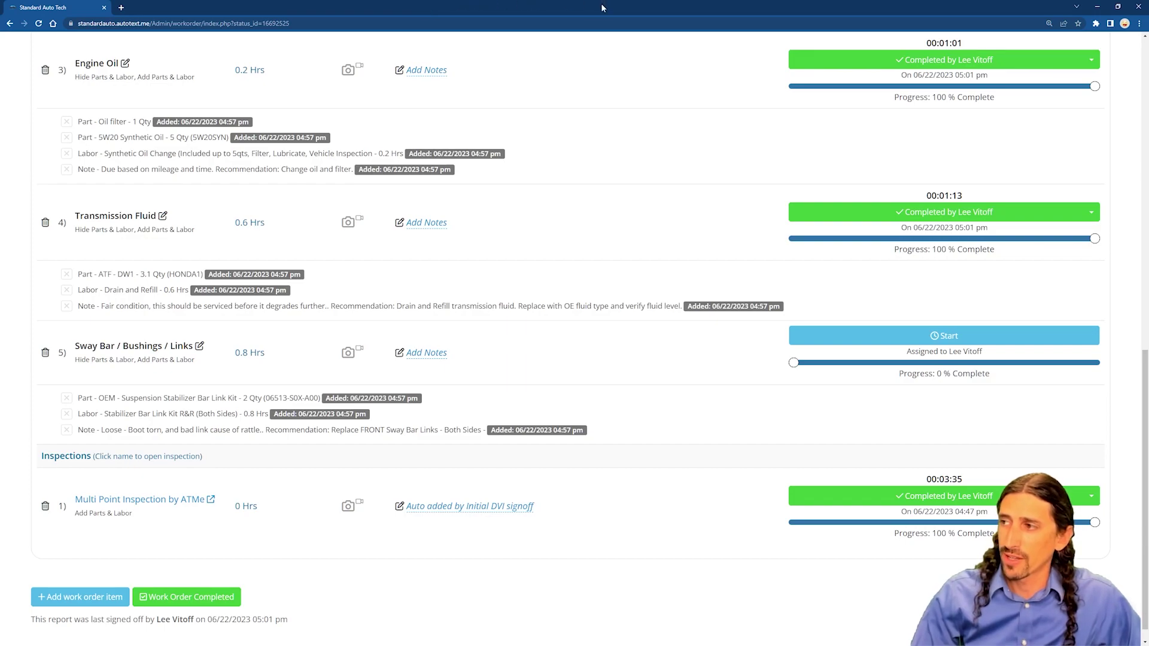
Minimize the technician's window and compare the Odyssey's stage on the Tekmetric Job Board and the autotext.me board.
click(1097, 7)
click(69, 111)
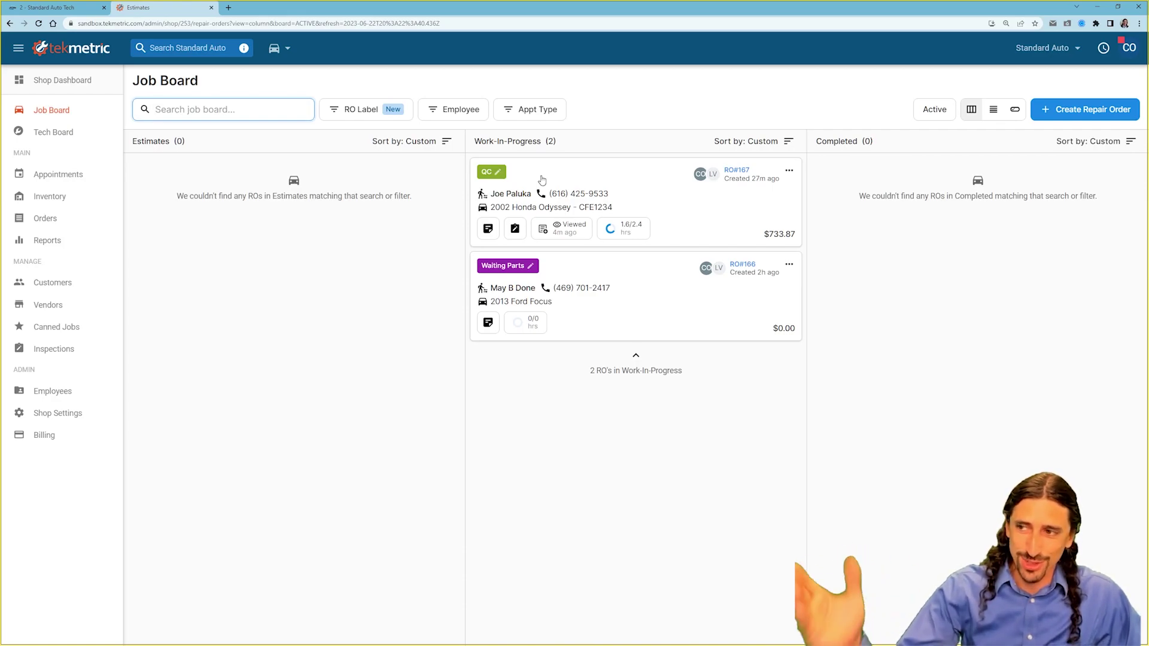
click(83, 7)
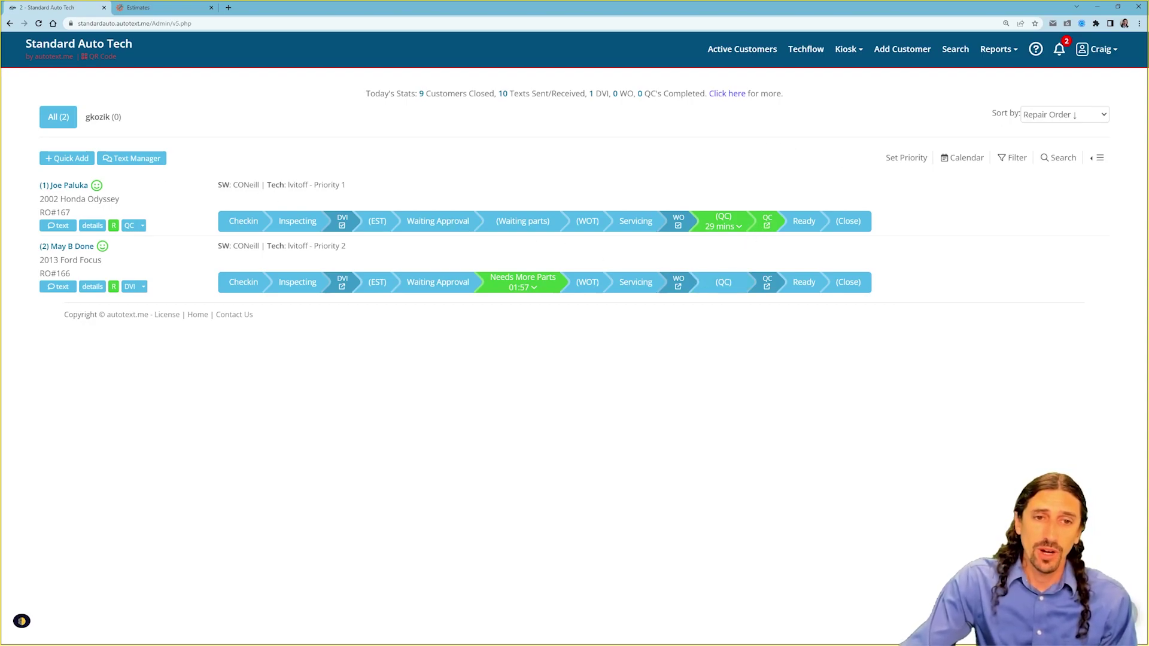
Switch to Tekmetric and review the configurable repair order labels for Estimates, Work-In-Progress and Completed.
click(139, 9)
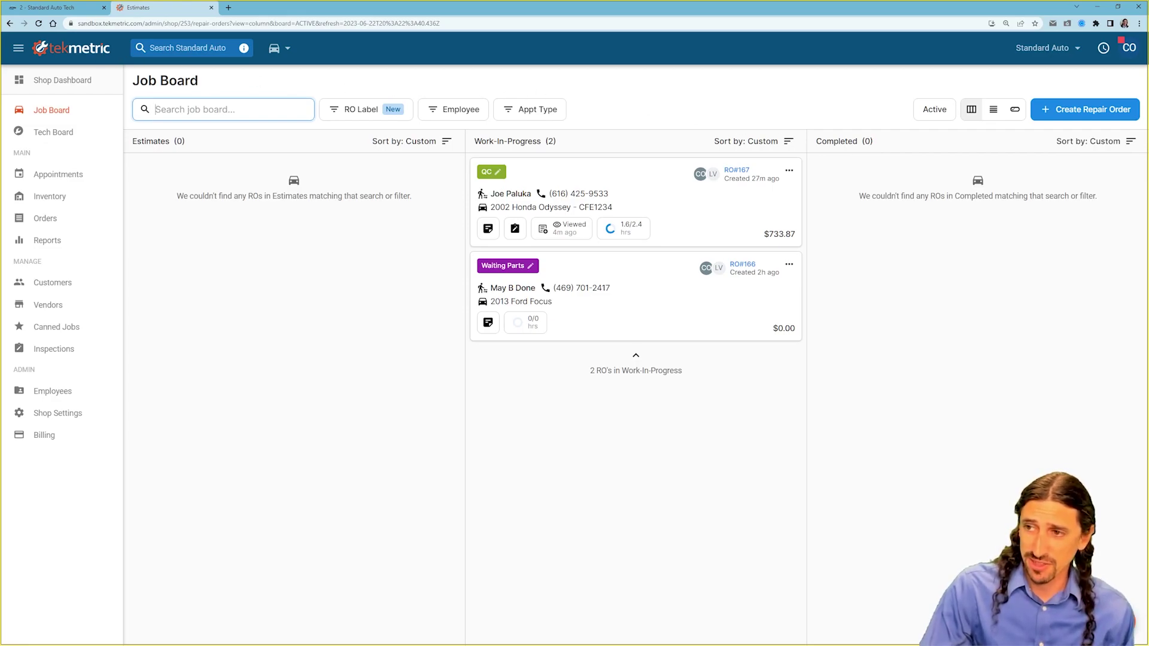
click(396, 117)
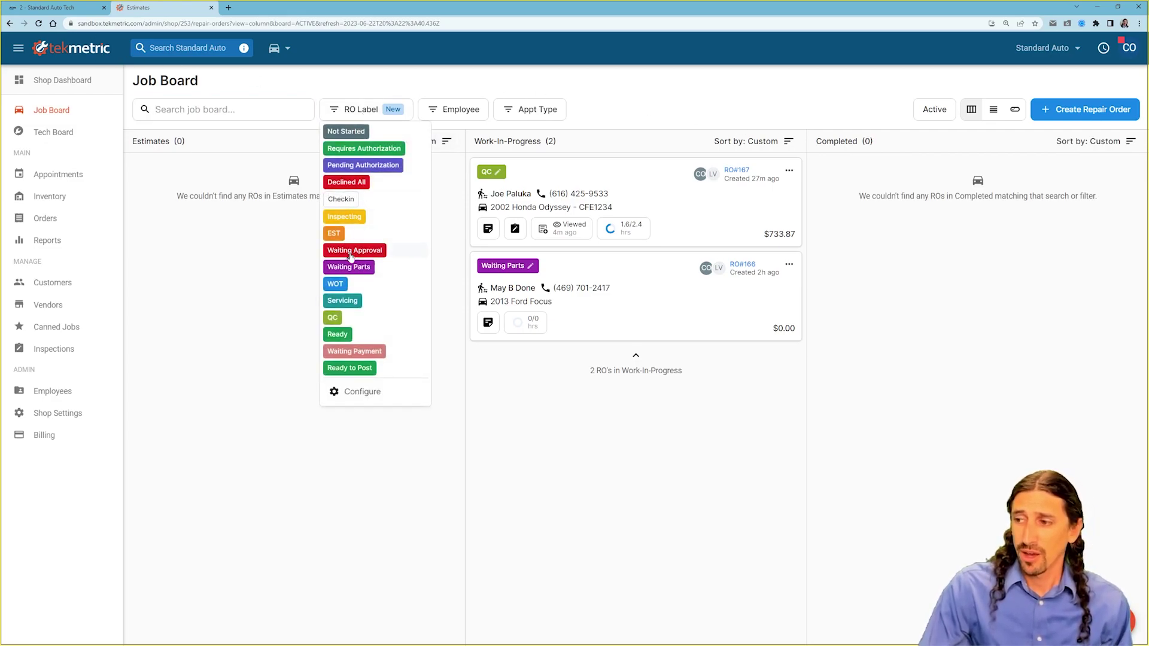
click(366, 392)
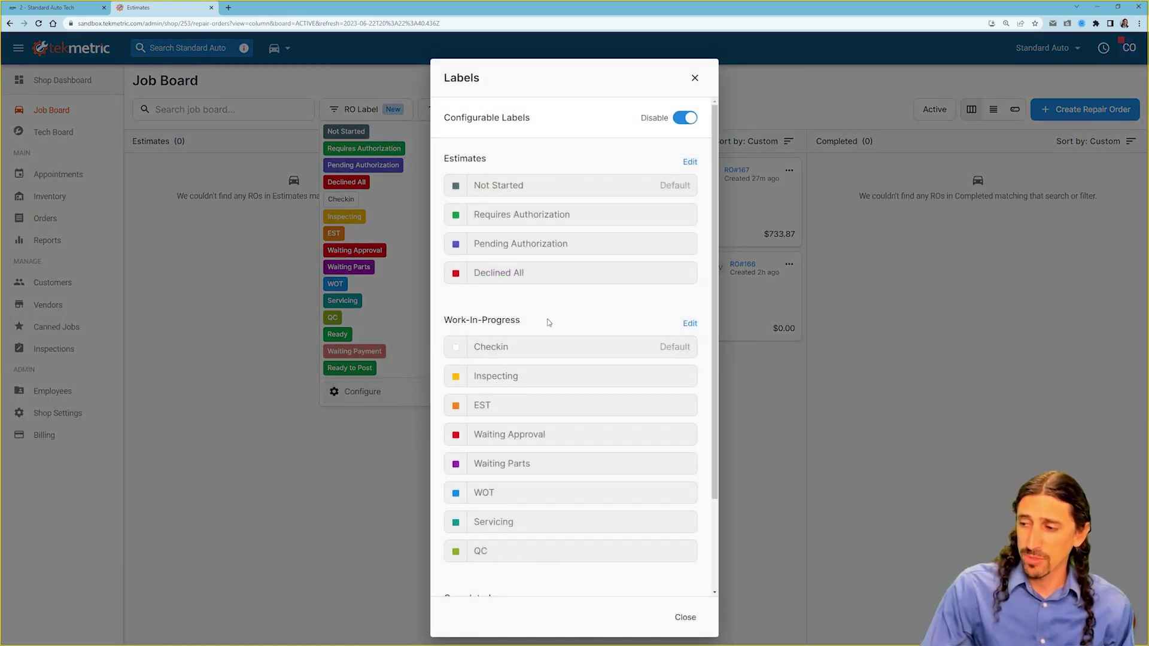
scroll(549, 322, down, 2)
click(506, 441)
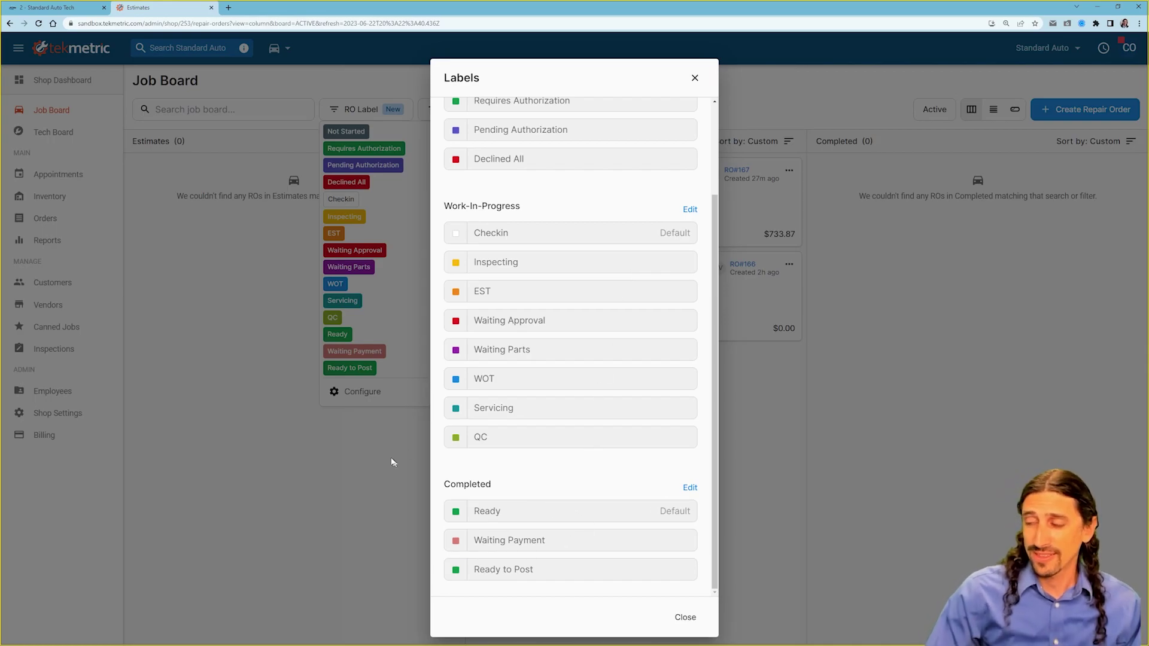
click(694, 79)
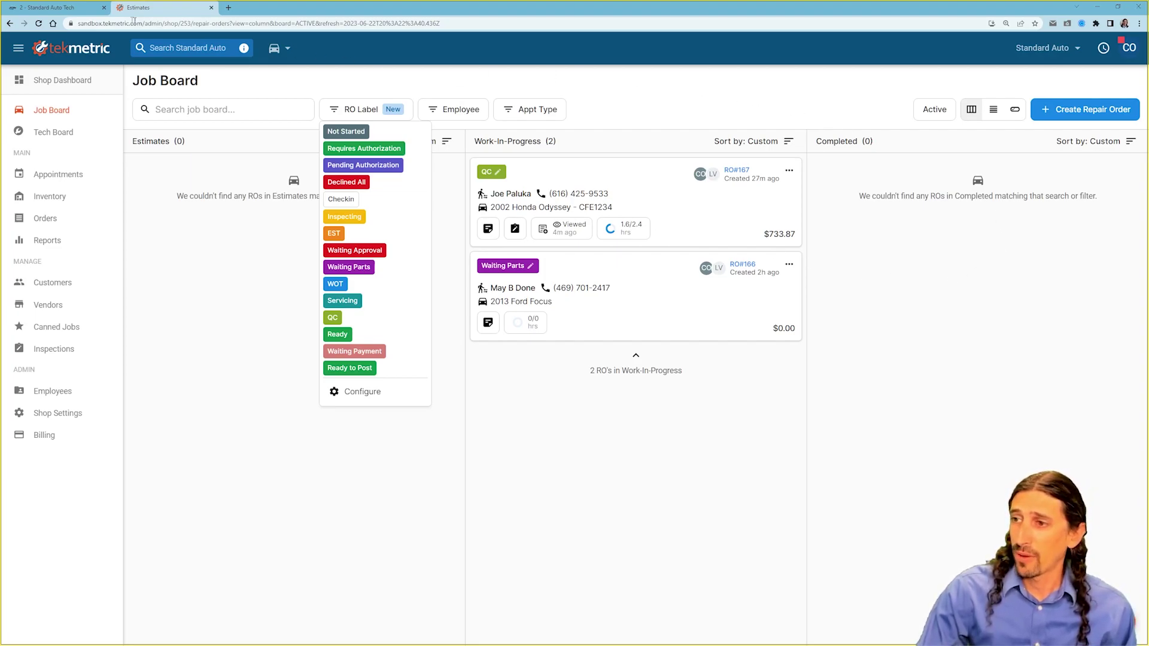
Switch to autotext.me, move the 2002 Honda Odyssey to Ready with a 5-minute timer, and check its customer text conversation.
click(76, 7)
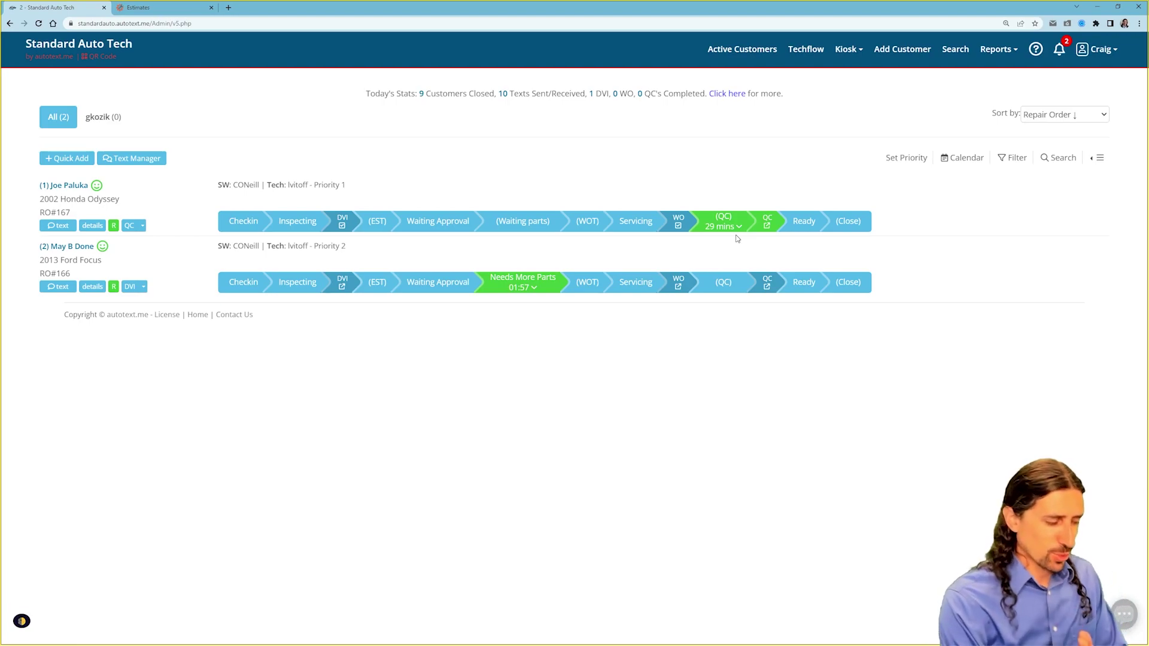
click(796, 231)
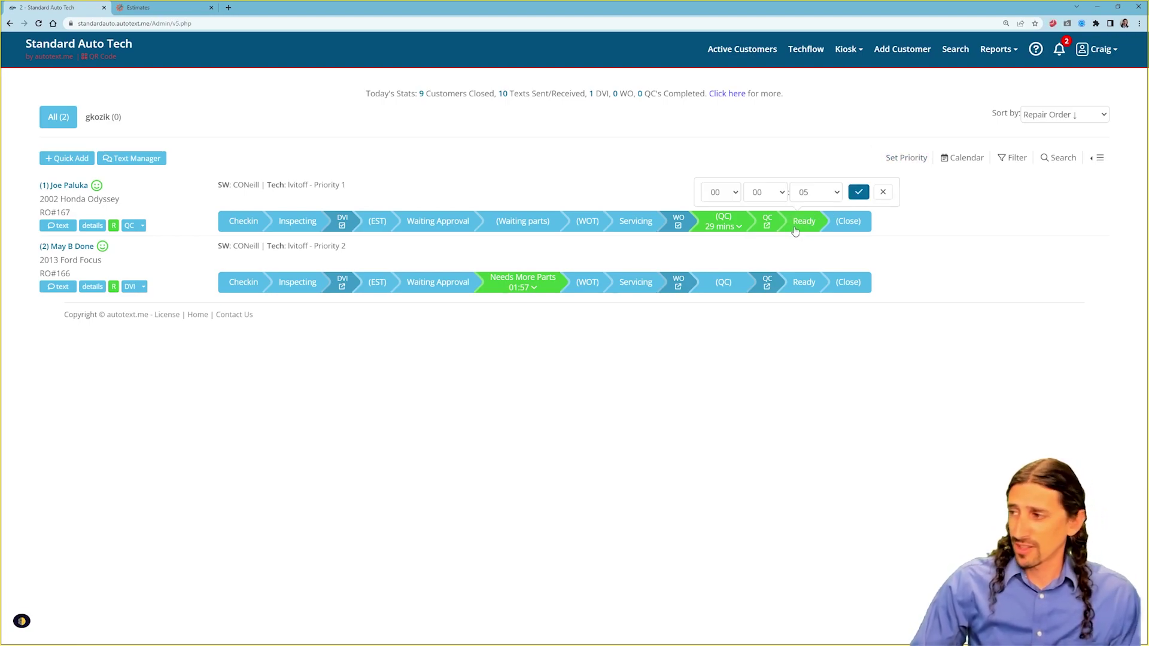
click(858, 193)
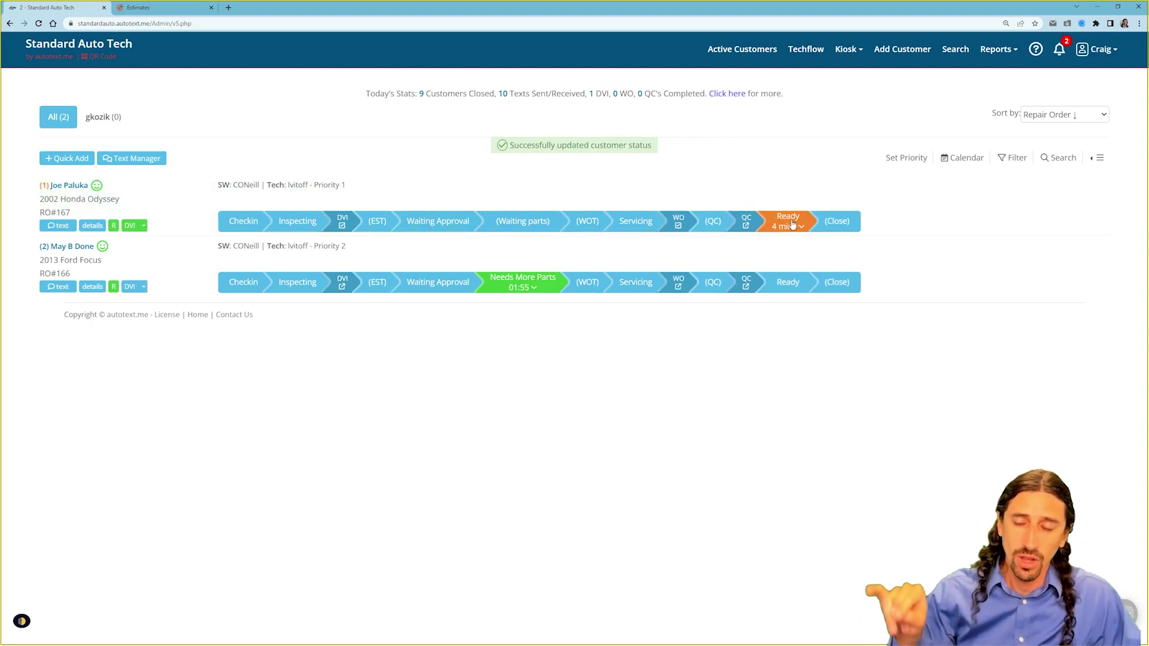
click(58, 225)
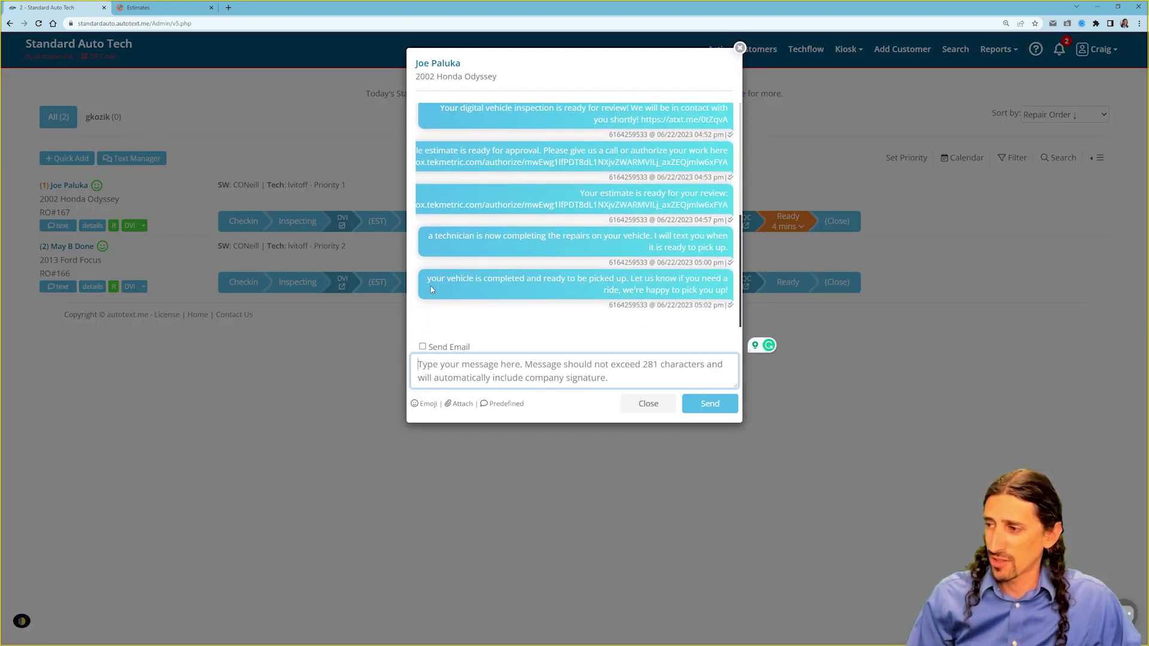
click(740, 47)
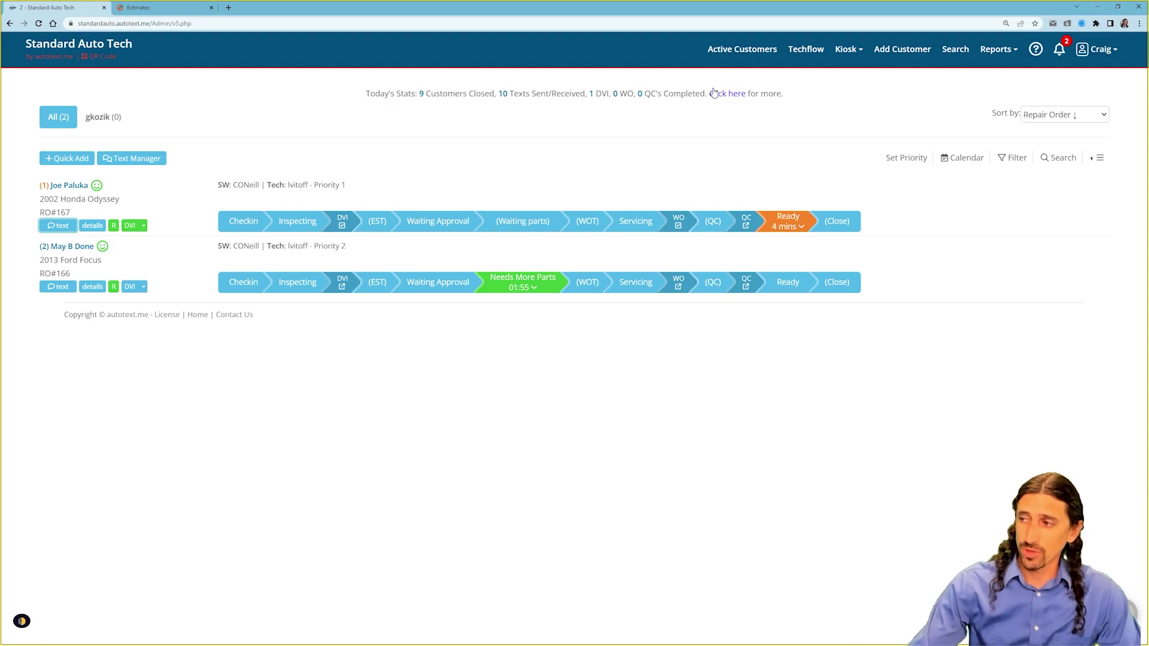
Set the Odyssey's Ready timer to 1 day, 0 hours and 0 minutes.
click(798, 227)
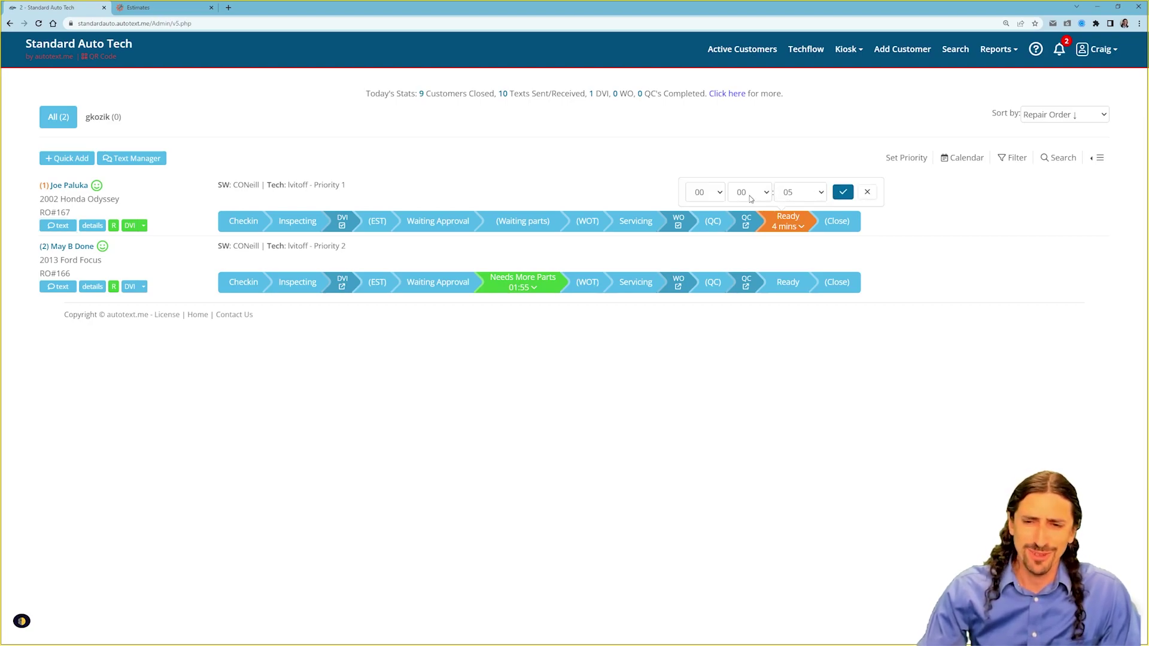
click(745, 198)
click(703, 198)
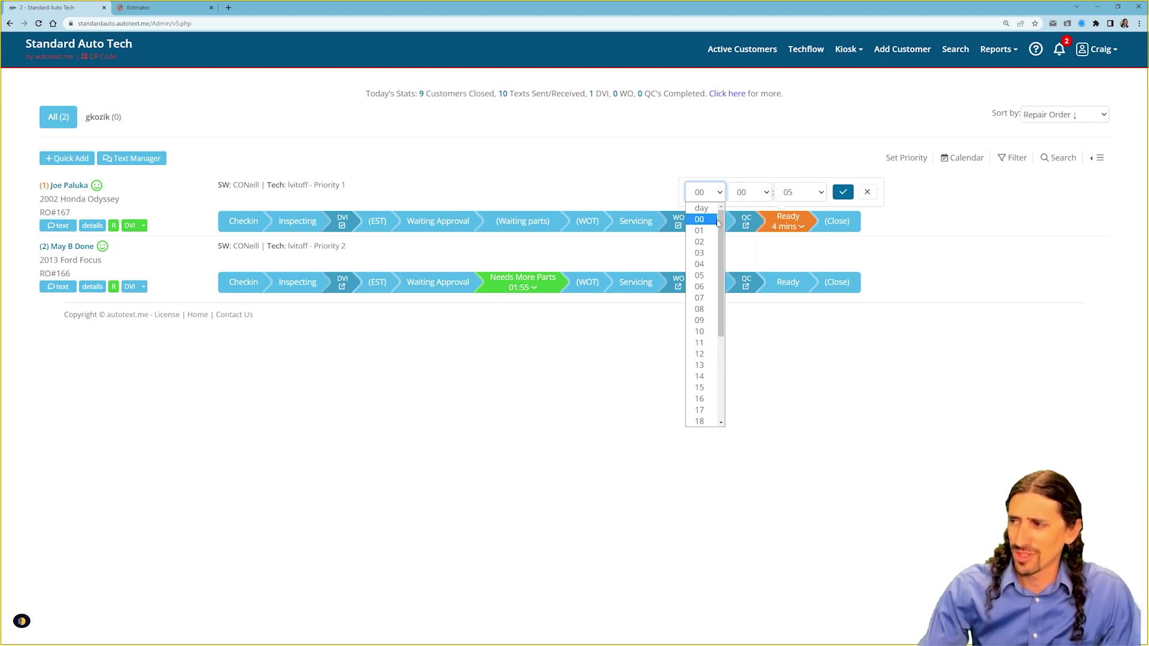
click(700, 231)
click(808, 192)
click(788, 220)
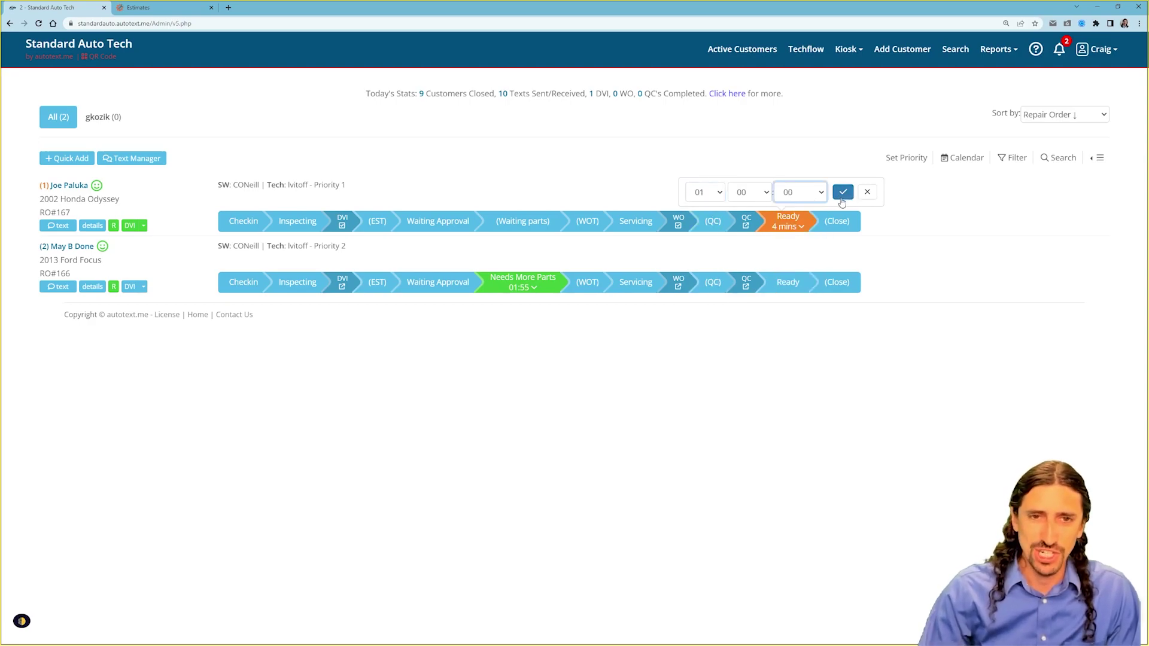
click(842, 199)
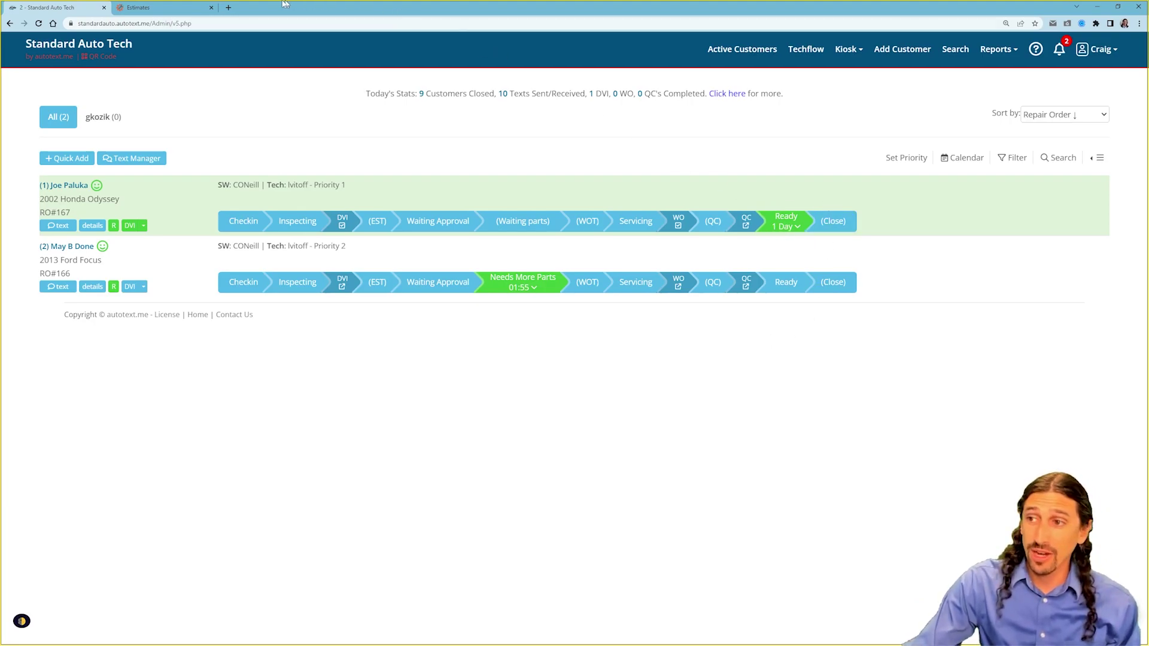
Switch to Tekmetric, open the completed Odyssey repair order, and pay the balance in full with cash and post it.
click(159, 9)
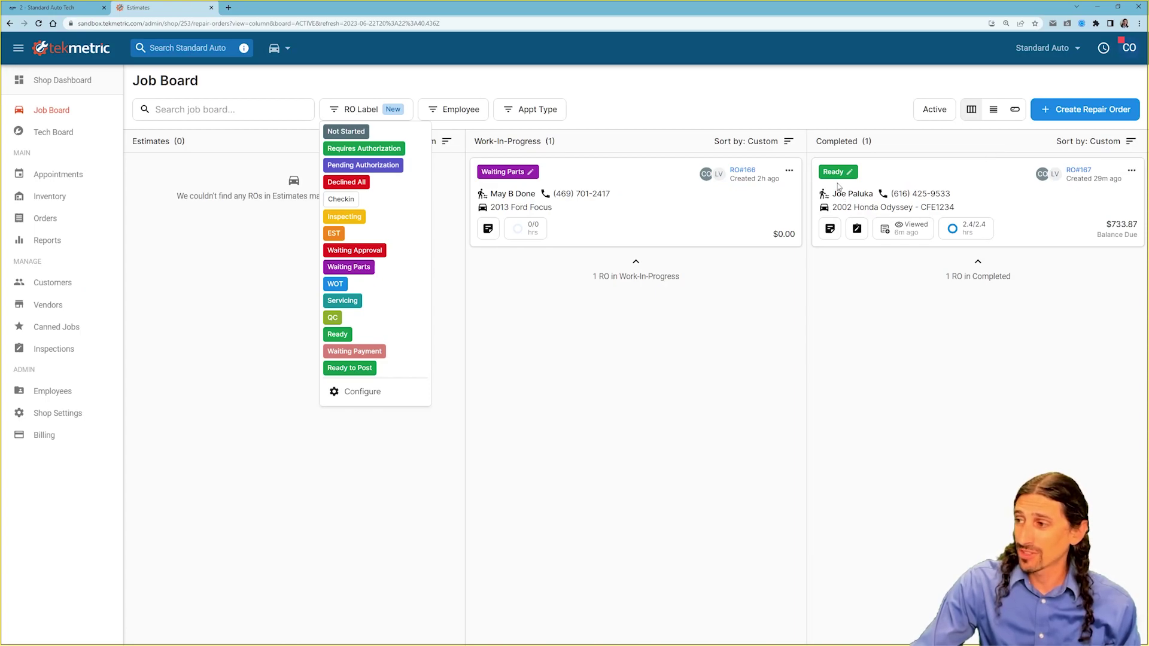
click(986, 188)
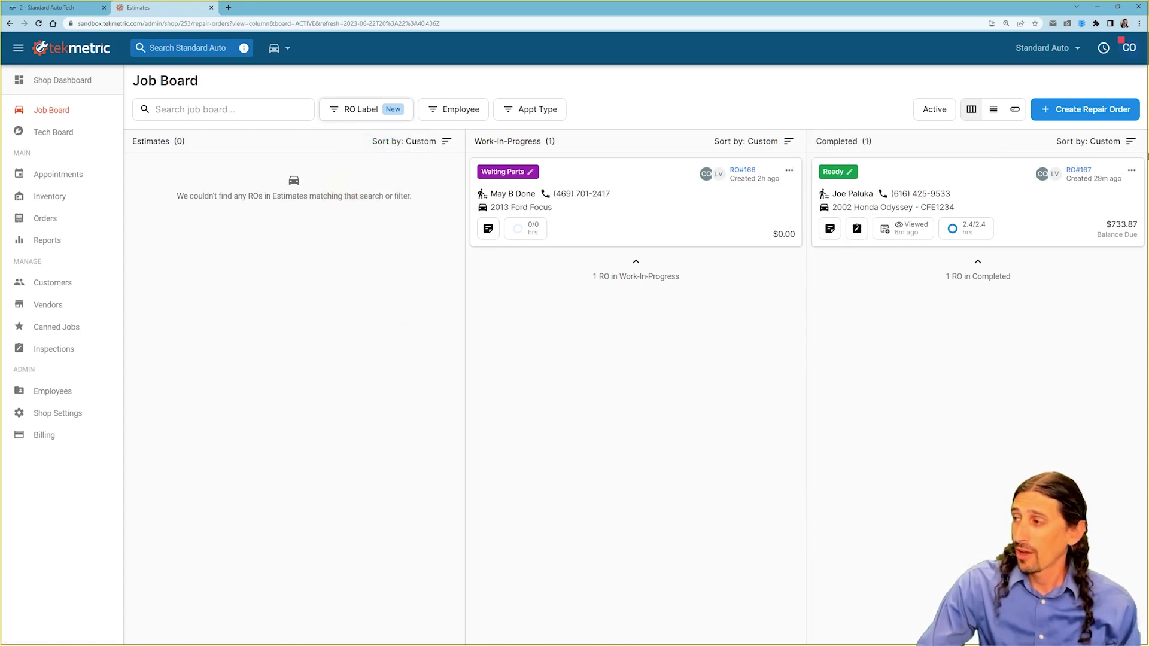
click(990, 194)
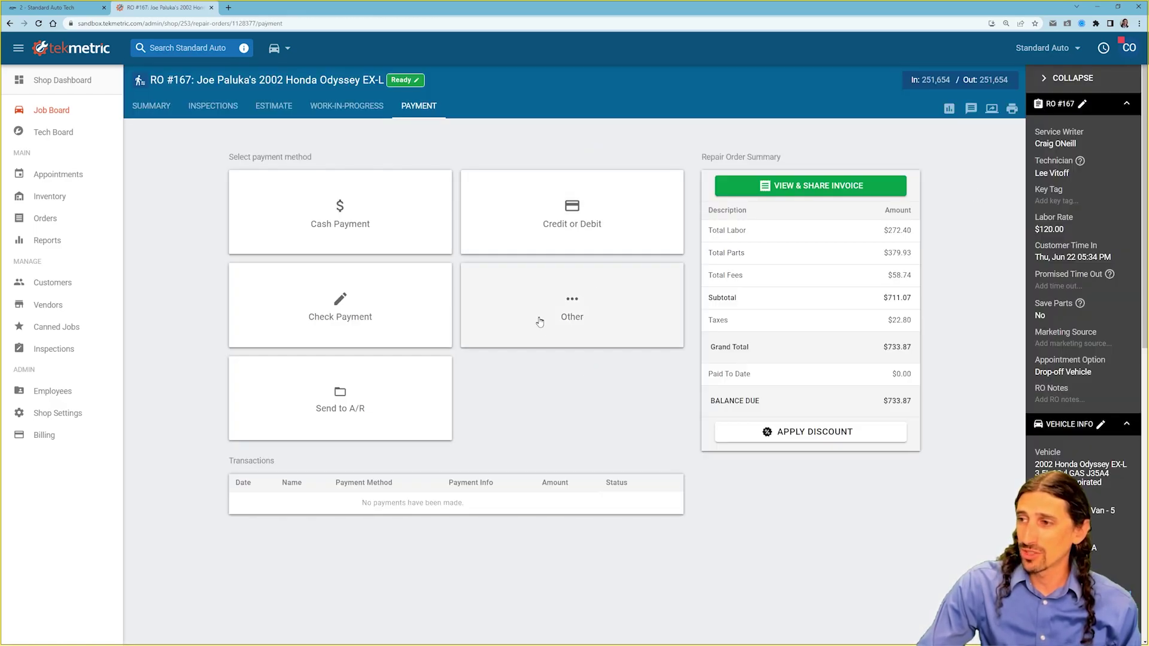
click(299, 210)
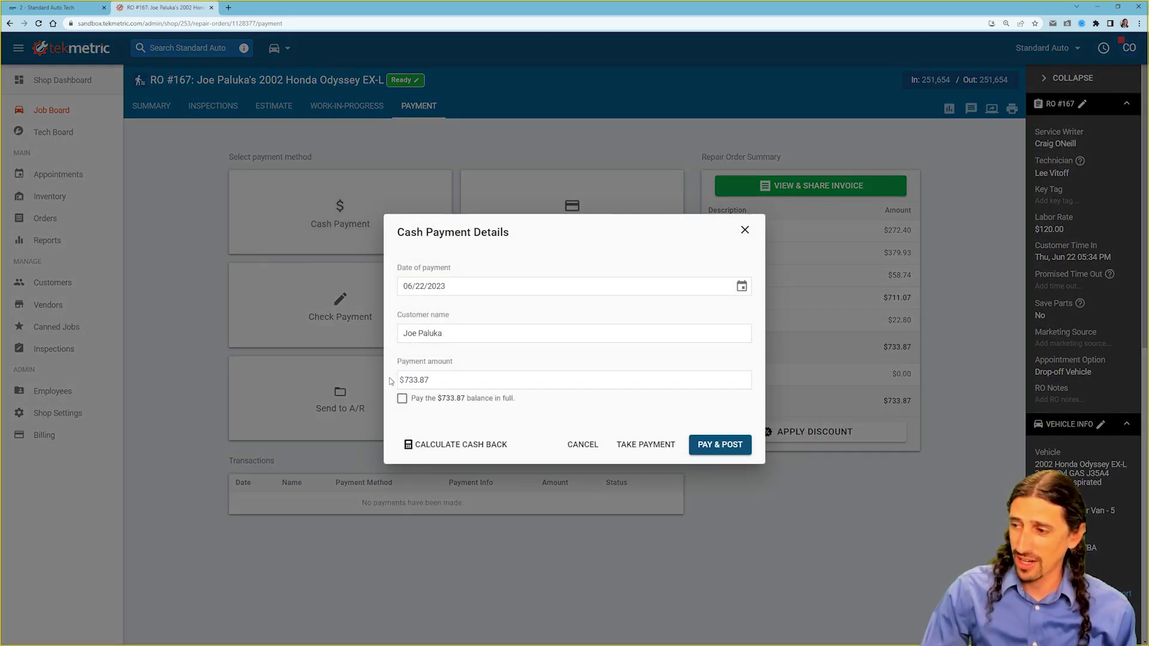
click(403, 399)
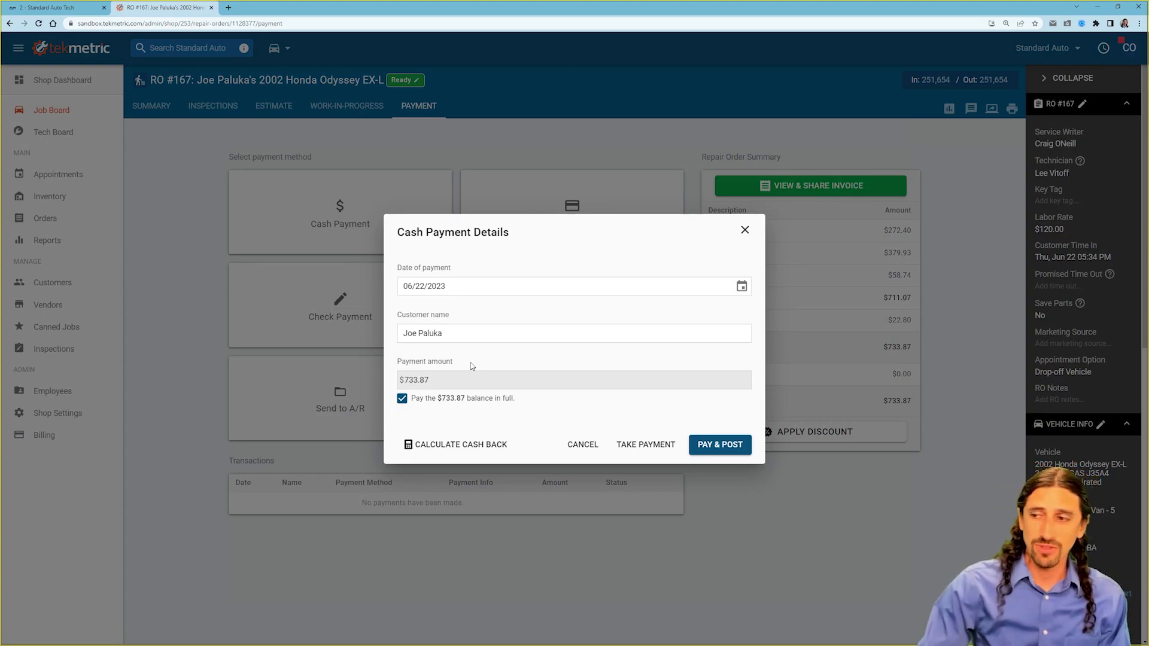
click(724, 444)
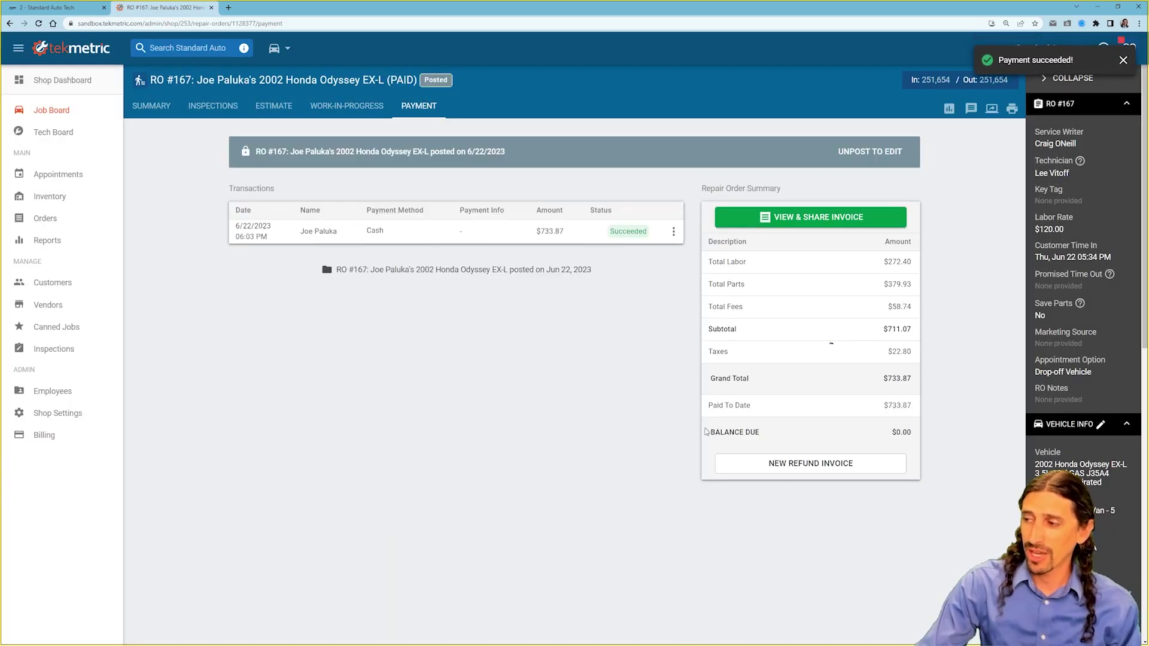
Check the Tekmetric Job Board and the autotext.me board for the effect of posting the Odyssey's repair order.
click(52, 111)
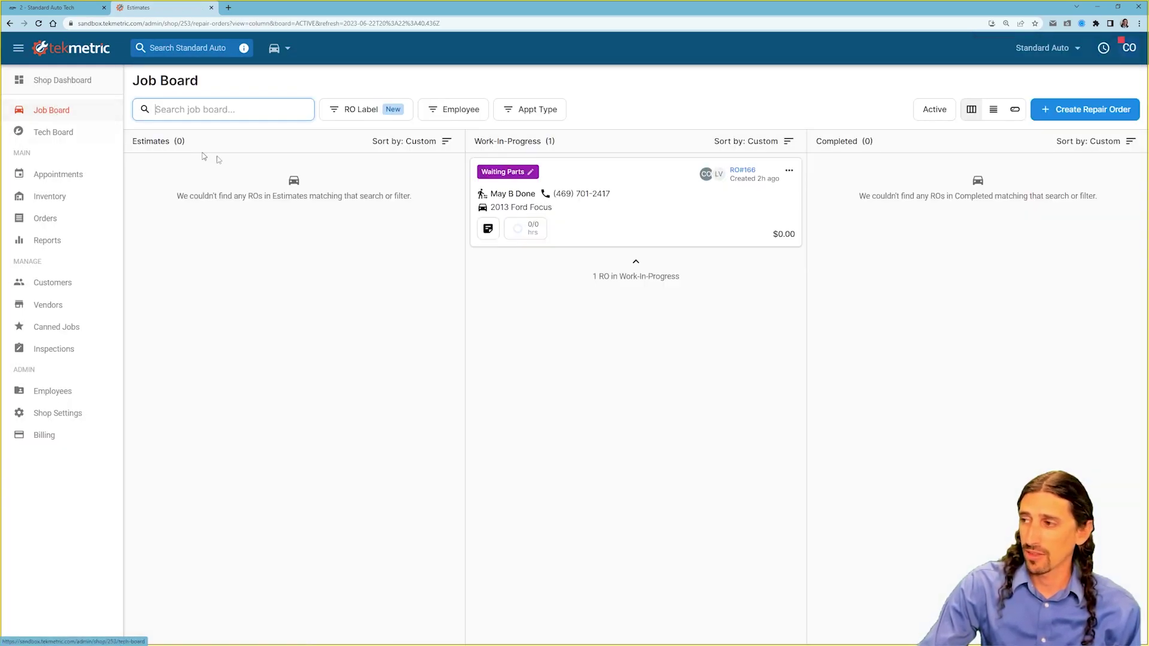
click(39, 5)
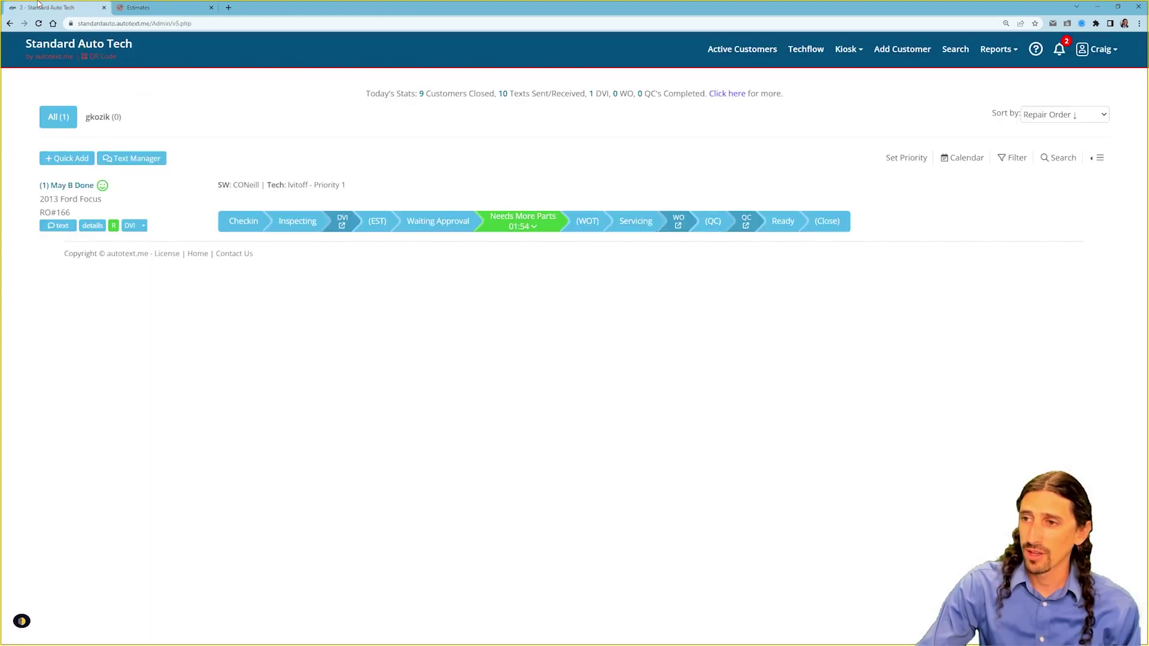